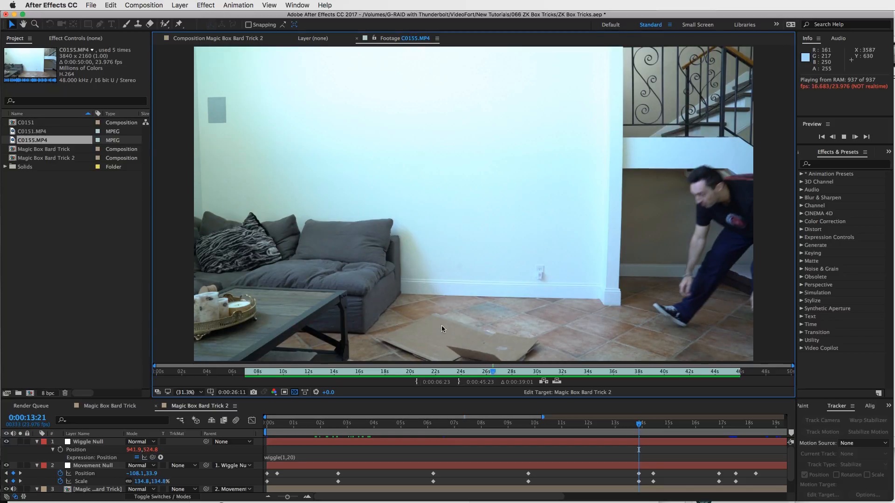
Scrub through the C0155.MP4 footage to examine the box throw, the crawl into the box and the empty room at its in point
left_click(499, 372)
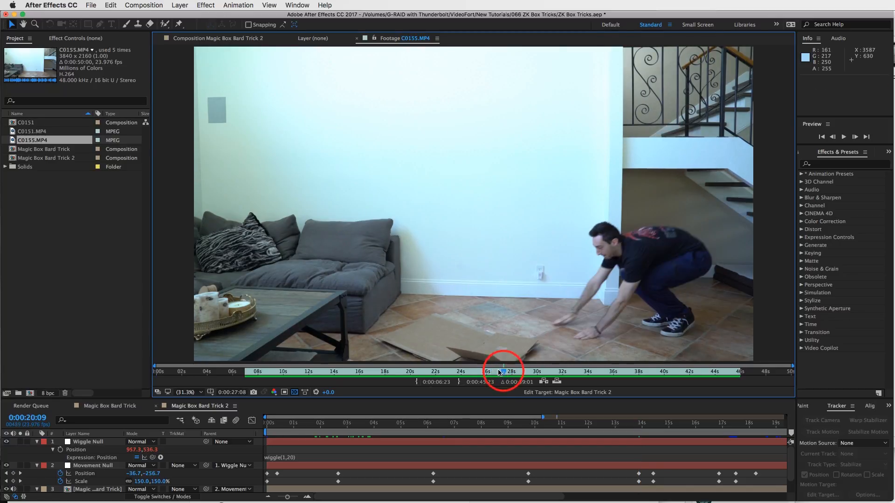
left_click_drag(502, 373, 467, 378)
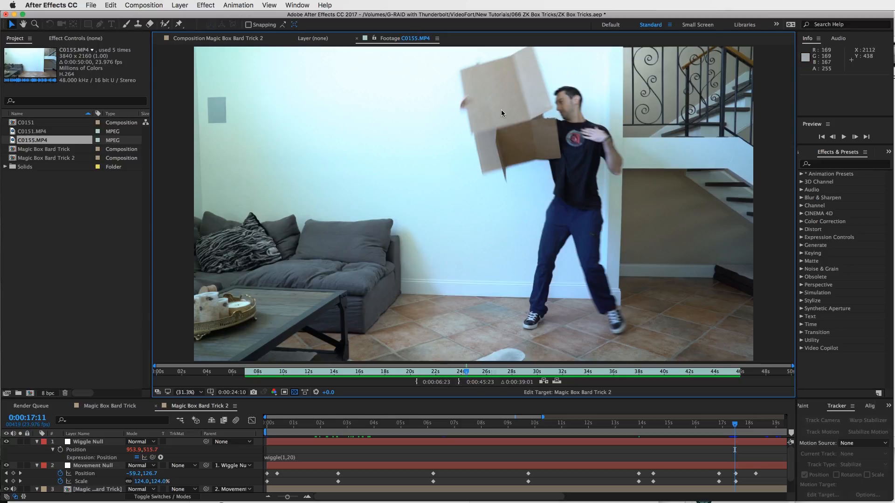
mouse_move(466, 374)
left_mouse_down()
mouse_move(483, 374)
mouse_move(430, 375)
mouse_move(511, 375)
left_mouse_up()
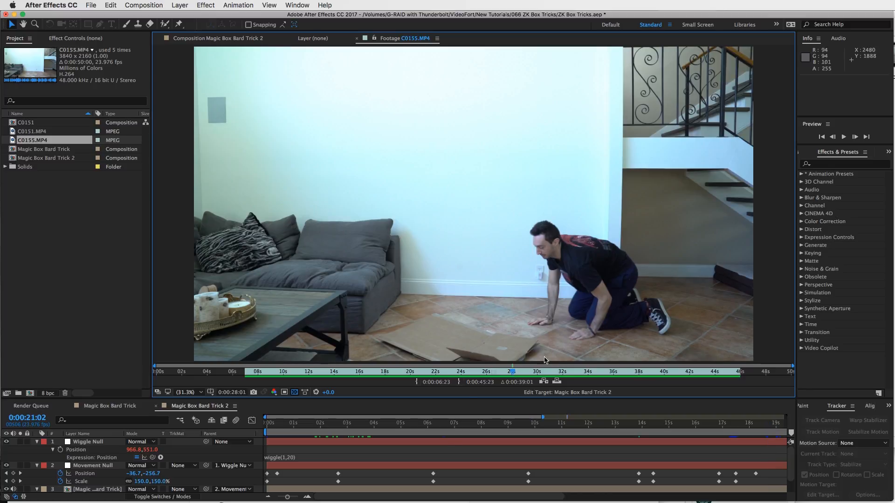
left_click_drag(513, 373, 530, 372)
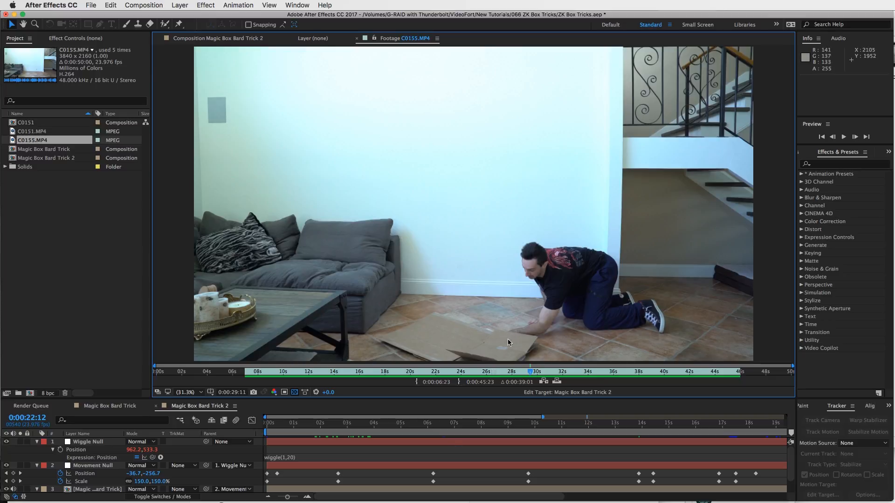
left_click_drag(531, 372, 592, 371)
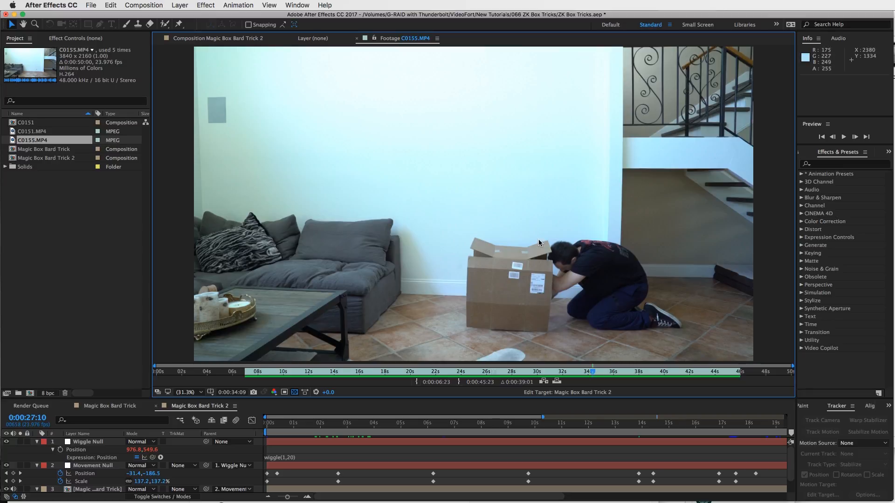
left_click_drag(593, 373, 613, 371)
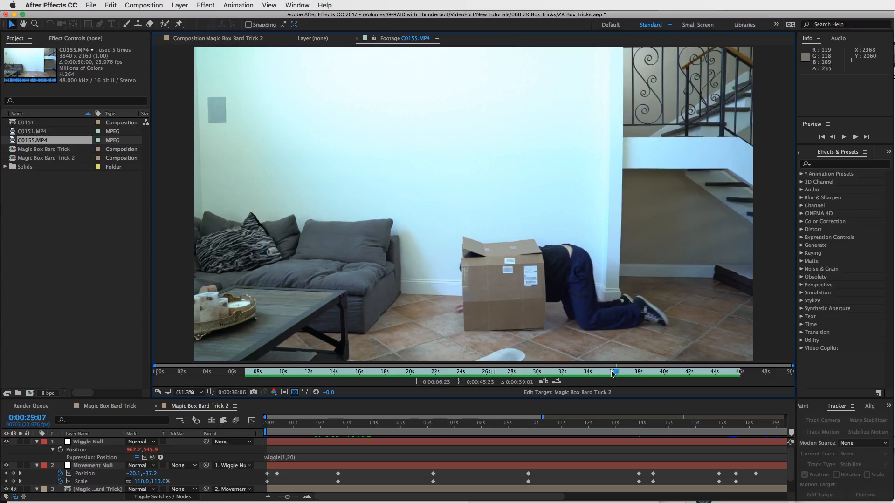
left_click_drag(612, 373, 736, 377)
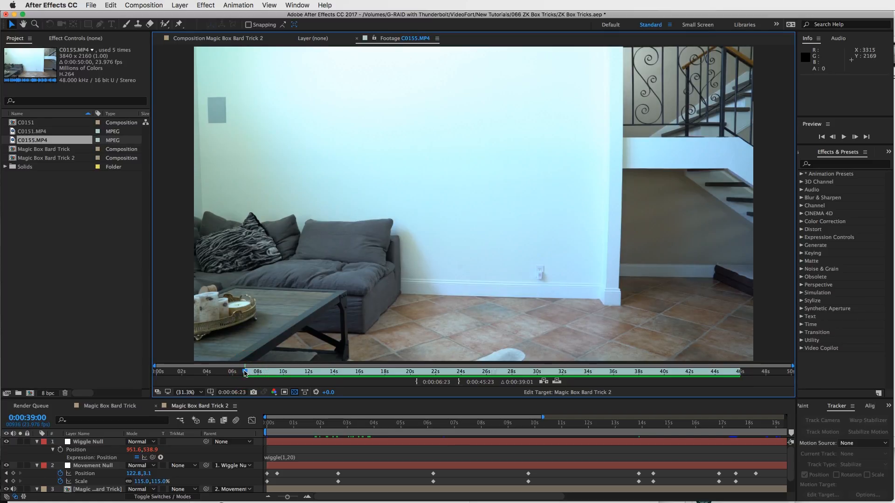
left_click_drag(245, 373, 506, 364)
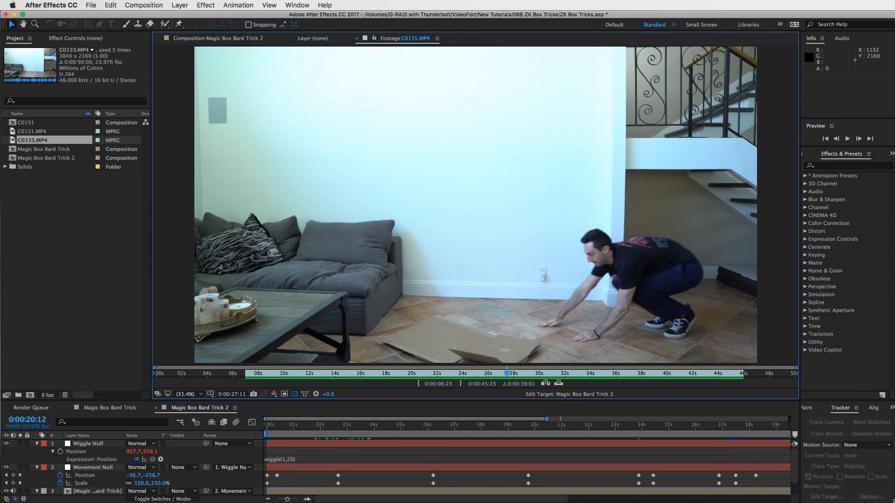
Open the Magic Box Bard Trick composition and collapse the expanded properties of its layers
left_click(891, 499)
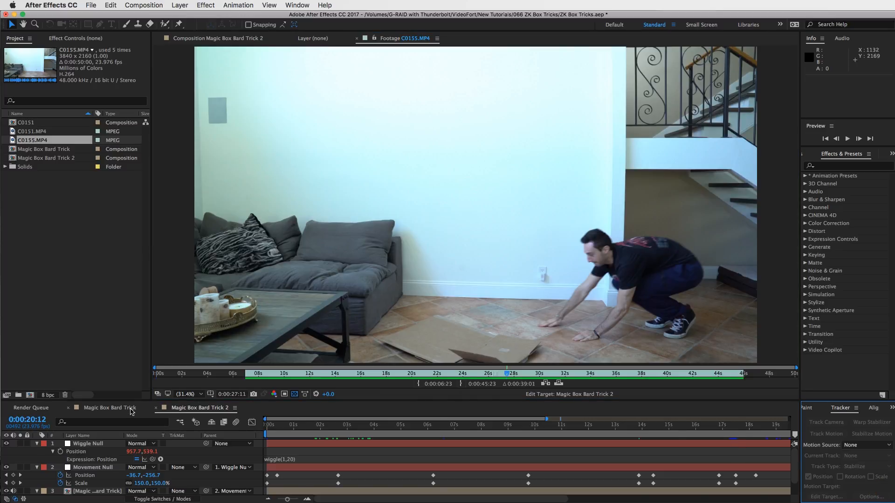
left_click(128, 409)
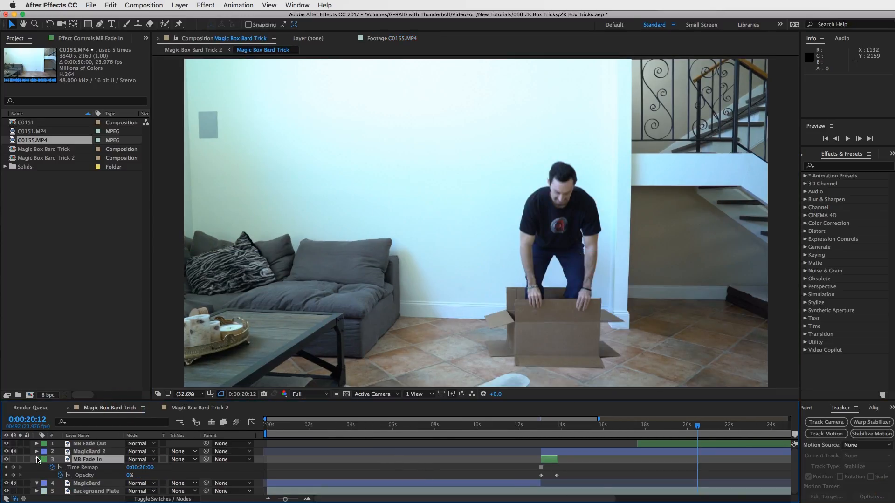
left_click(36, 460)
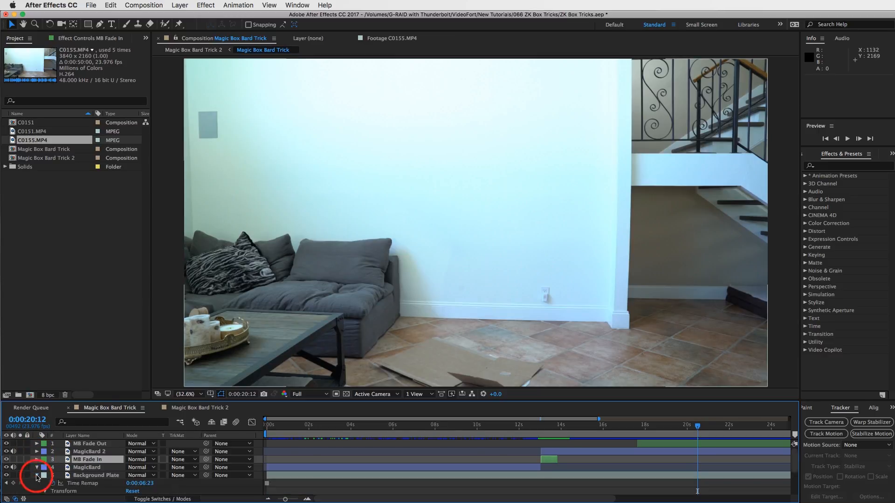
left_click(37, 476)
left_click(37, 445)
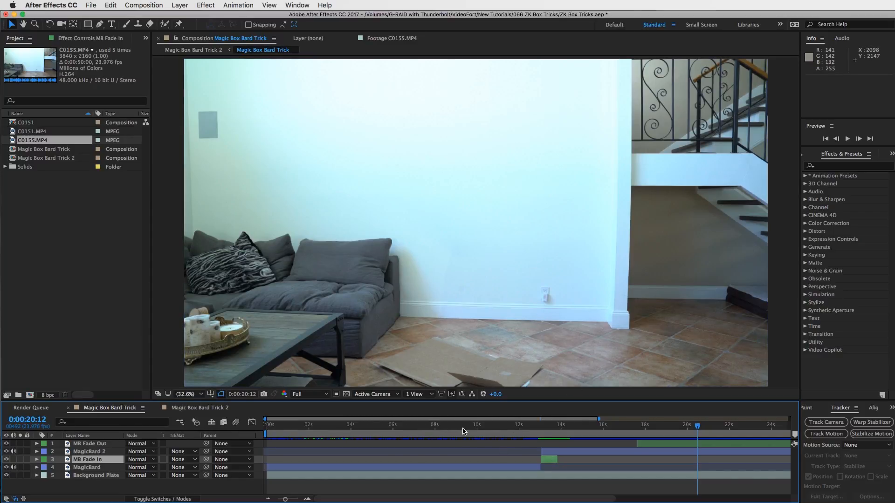
Review the composition between about 9 and 12 seconds, temporarily soloing Background Plate and fitting the full duration in the timeline
left_click(461, 429)
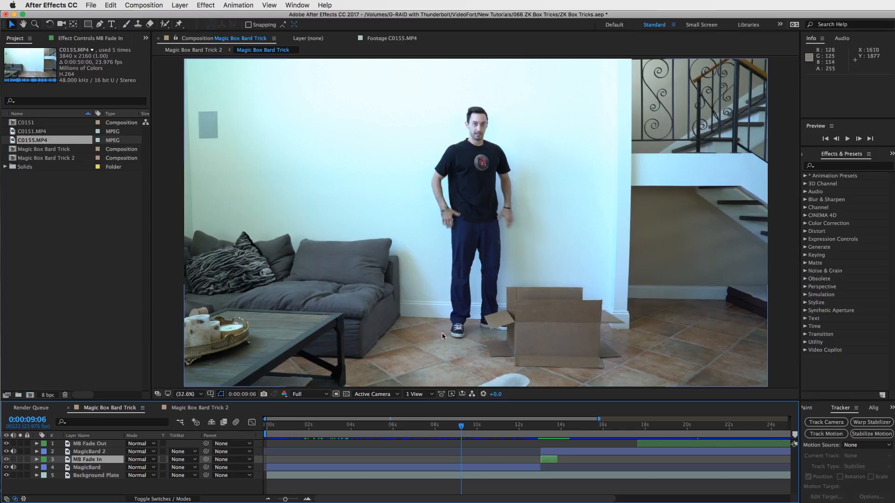
left_click_drag(460, 425, 512, 428)
left_click(502, 476)
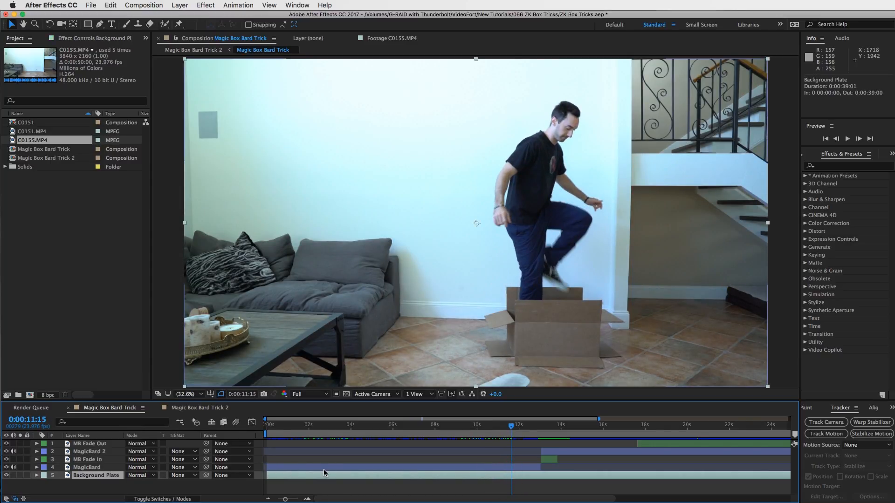
left_click(20, 476)
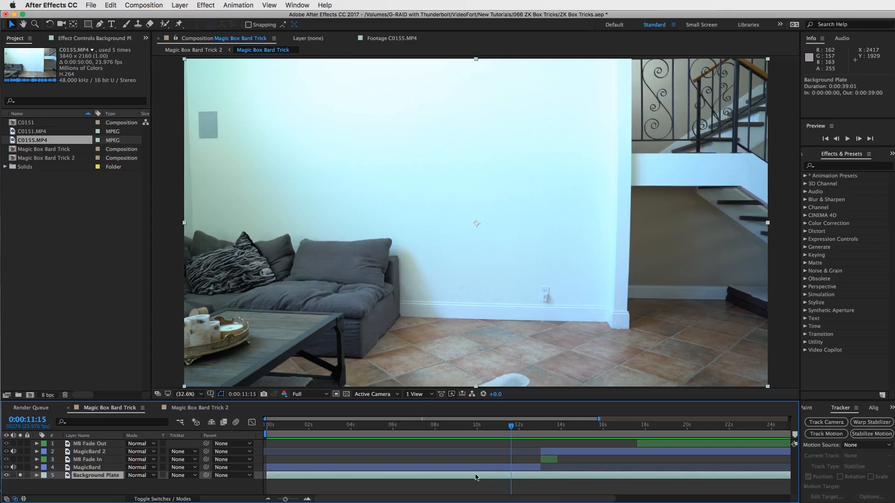
left_click_drag(512, 427, 503, 427)
left_click(523, 475)
left_click(358, 477)
left_click(279, 499)
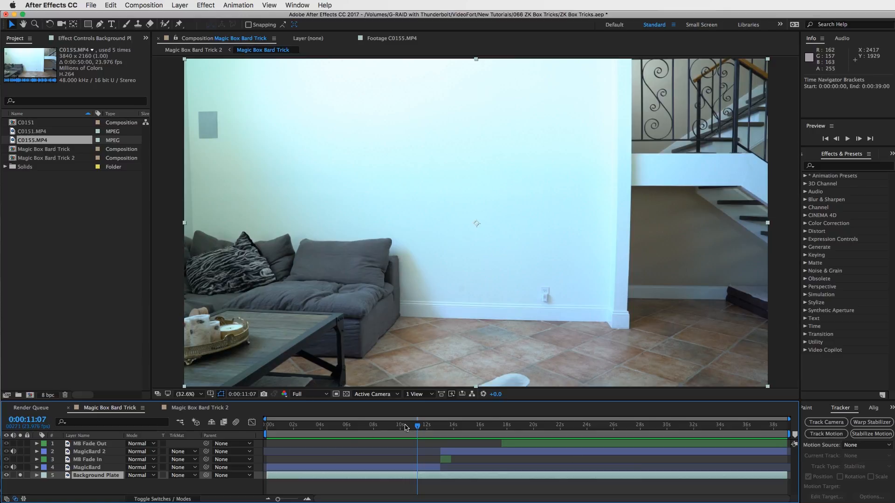
left_click_drag(419, 425, 407, 429)
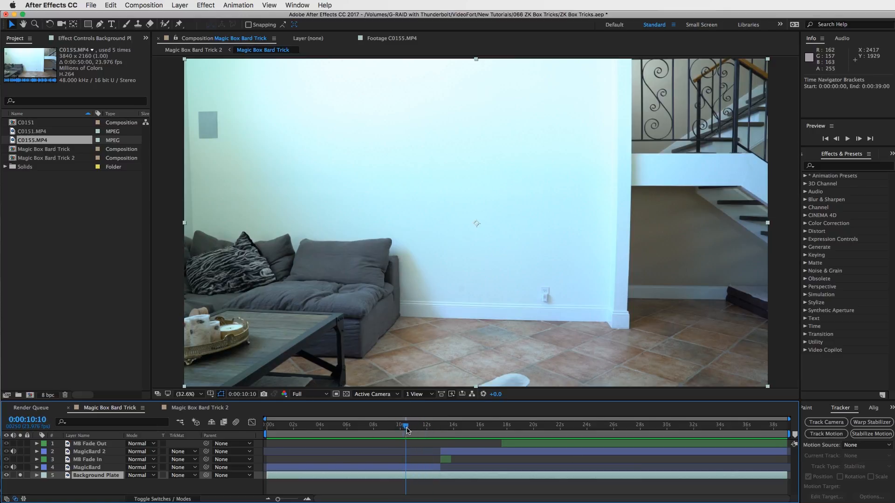
left_click(20, 476)
Temporarily solo the MagicBard layer to review it up to 0:00:13:00, and identify the MB Fade In, MagicBard 2 and MB Fade Out layers
left_click(399, 467)
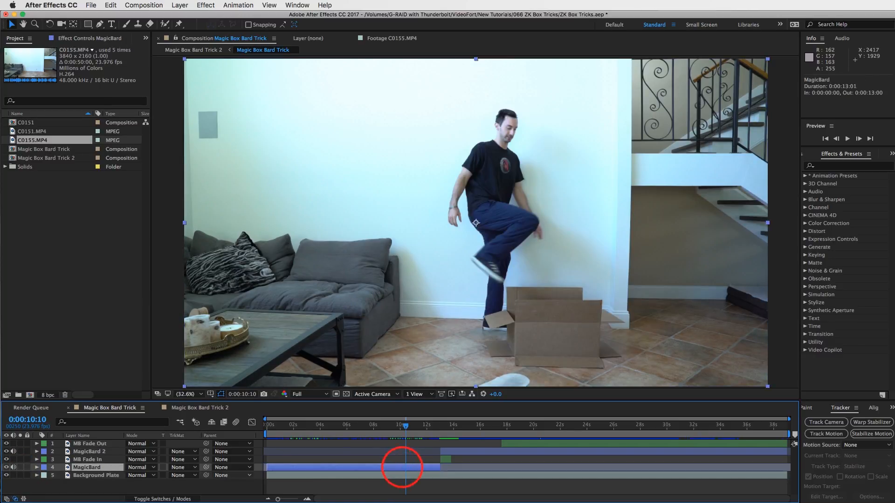
left_click(20, 467)
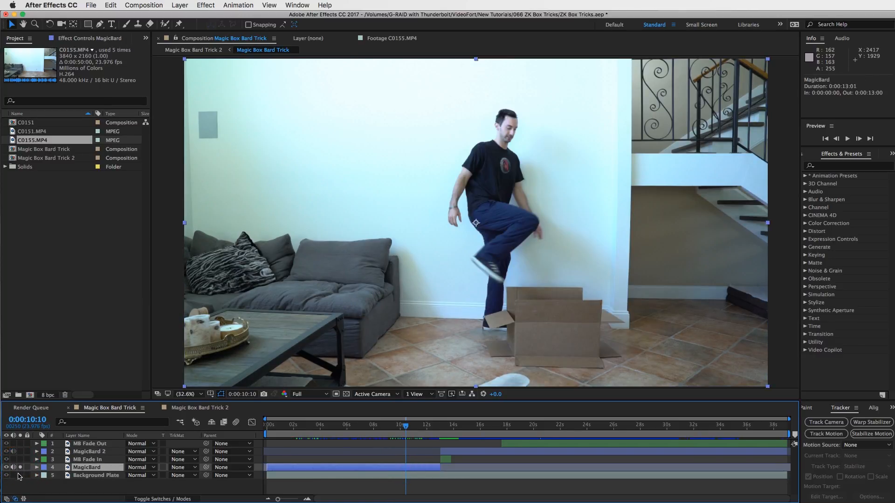
left_click_drag(406, 428, 440, 430)
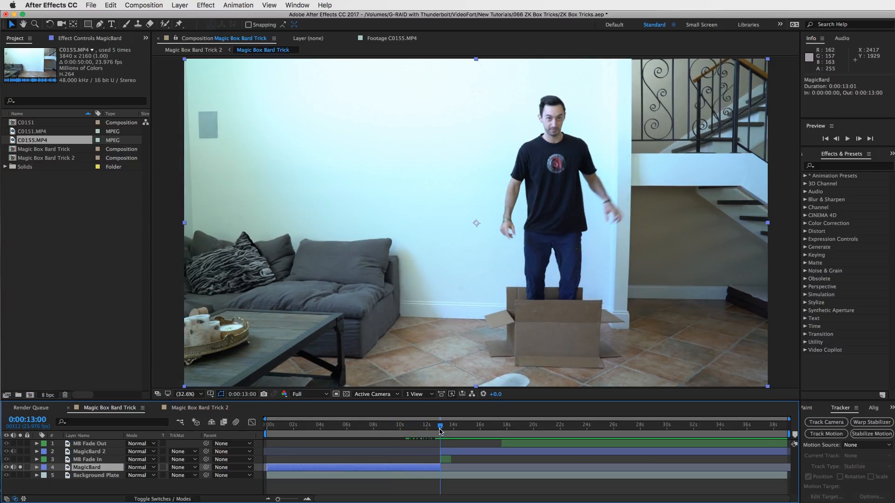
left_click(448, 461)
left_click(449, 452)
left_click(512, 444)
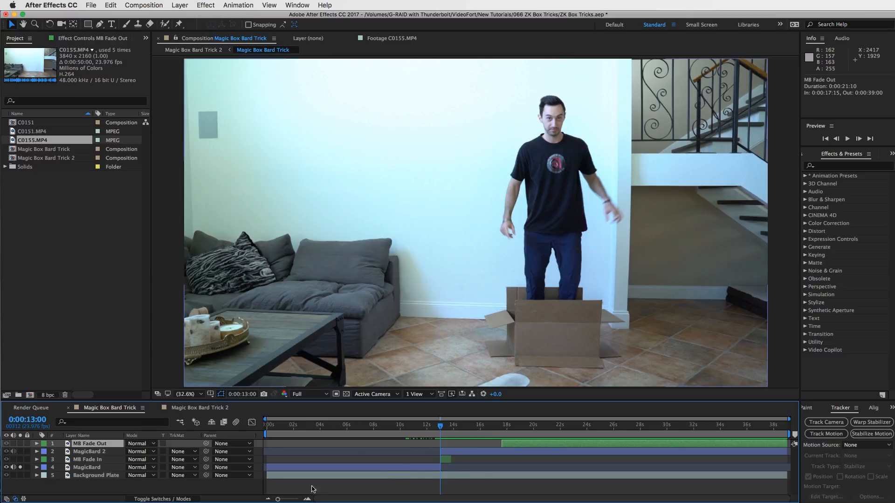
left_click(20, 468)
Examine the MagicBard 2 layer's masks around the raised box from 0:00:13:01 to 0:00:15:18
left_click_drag(441, 426, 442, 428)
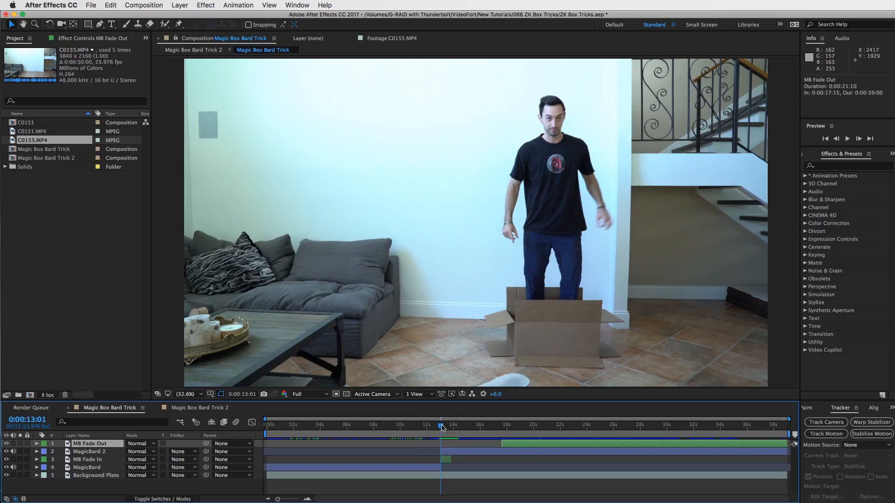
left_click(463, 452)
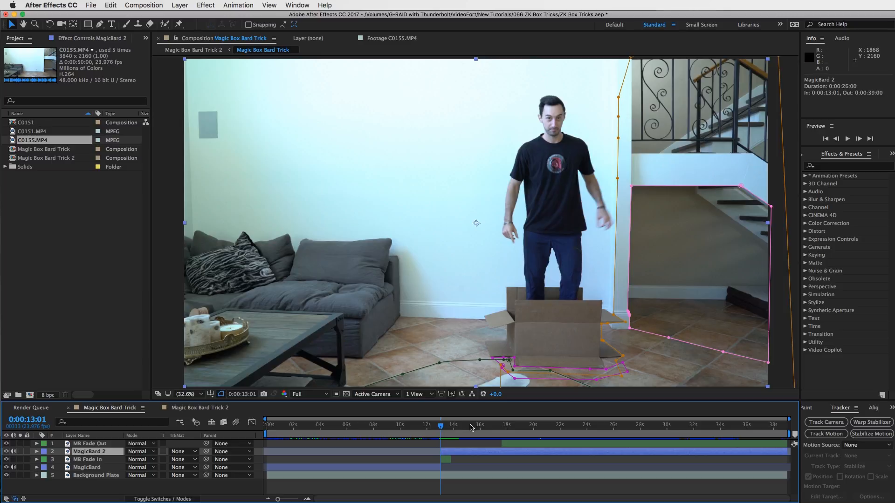
left_click_drag(442, 428, 472, 426)
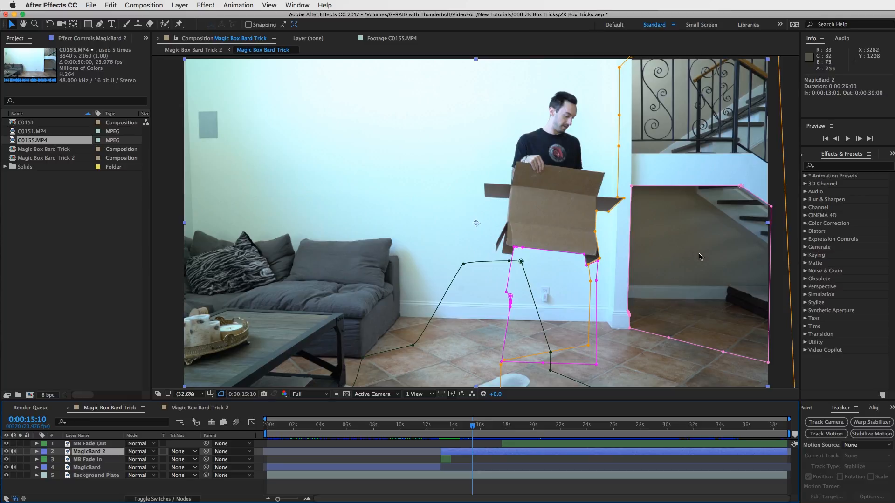
mouse_move(474, 429)
left_mouse_down()
mouse_move(503, 426)
mouse_move(455, 425)
mouse_move(528, 425)
mouse_move(477, 429)
left_mouse_up()
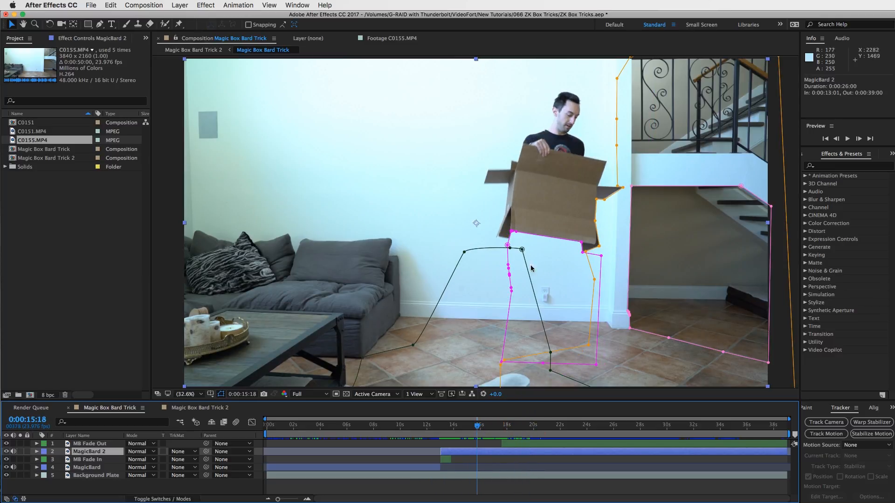
Reveal the mask properties of the MagicBard 2 layer and look over the keyframes of Masks 1 to 4
left_click(481, 451)
key("m")
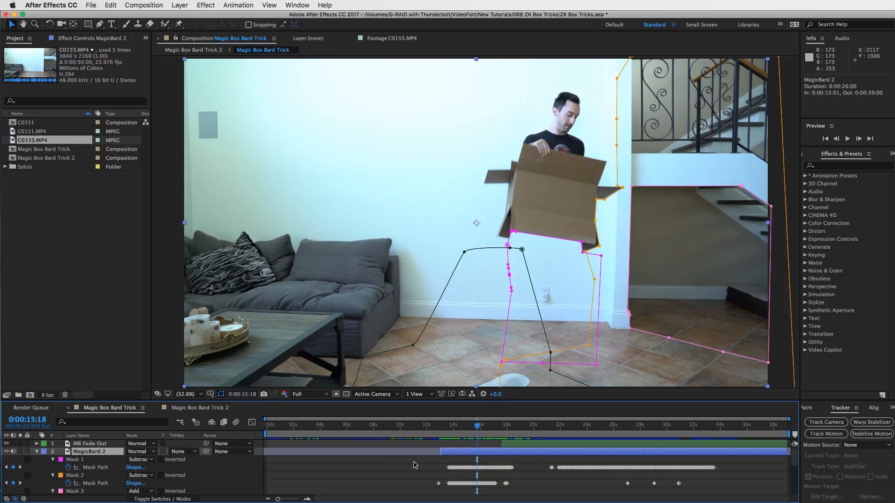
scroll(414, 464, "down", 2)
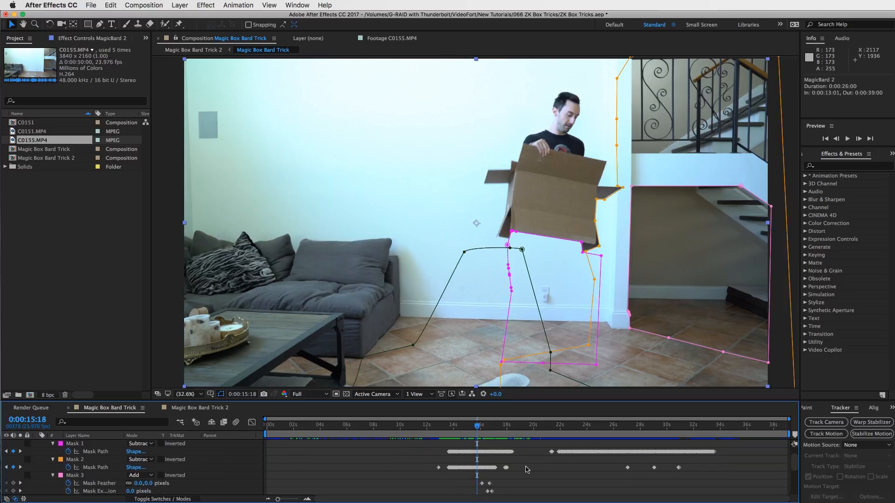
scroll(396, 480, "down", 2)
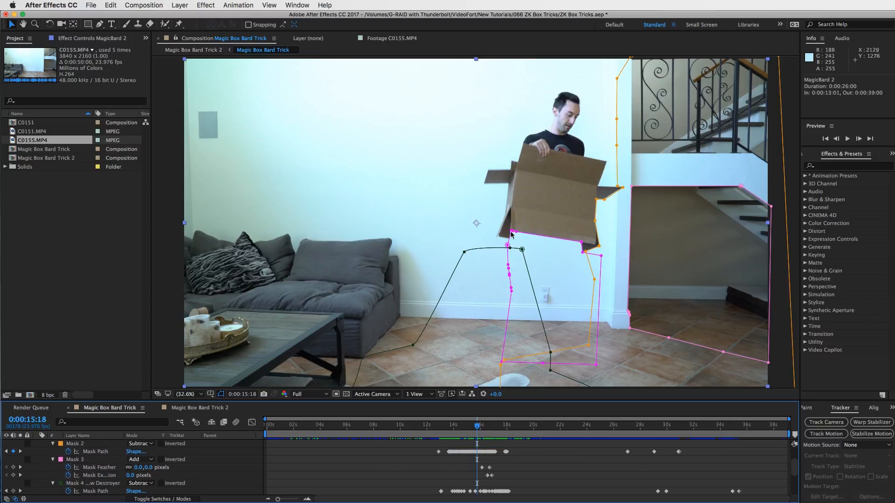
Go to 0:00:14:21 and highlight Mask 3 and Mask 1 in turn to compare the areas they cover
mouse_move(475, 426)
left_mouse_down()
mouse_move(512, 411)
mouse_move(465, 423)
left_mouse_up()
left_click(73, 460)
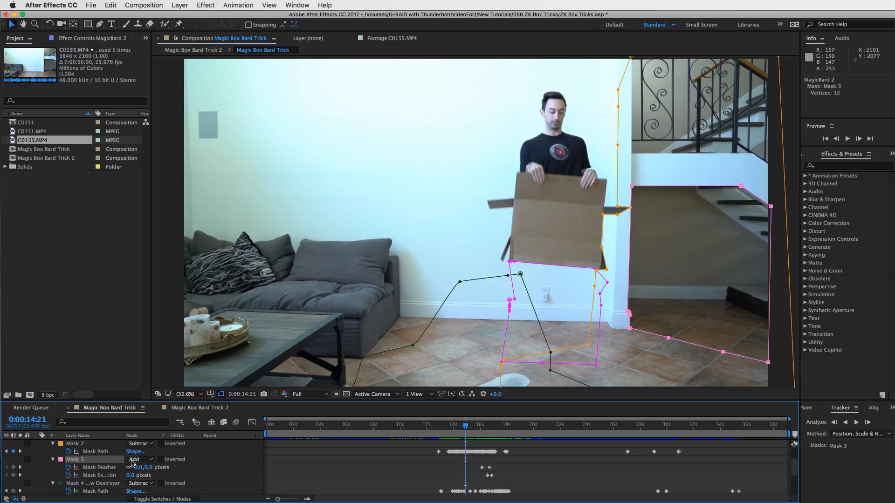
scroll(279, 475, "up", 1)
left_click(75, 444)
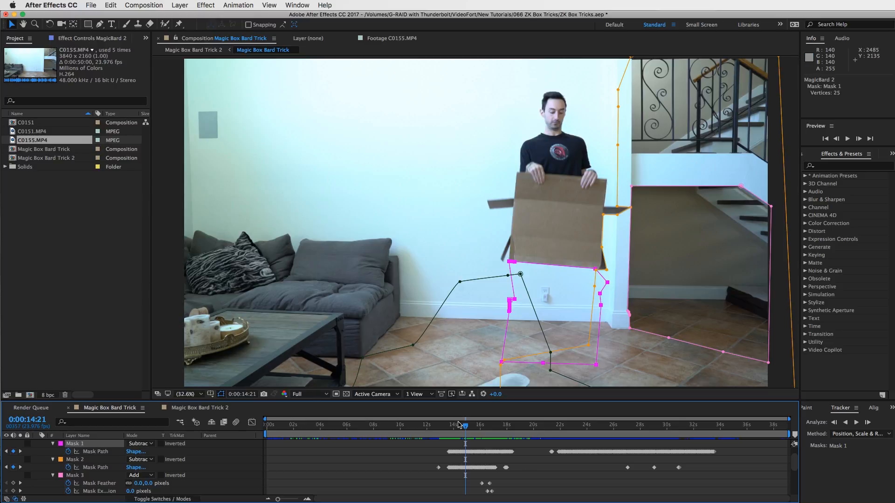
Follow Mask 1 around the thrown box up to 0:00:18:07 and examine the keyframes of the masks below it
left_click_drag(465, 427, 503, 423)
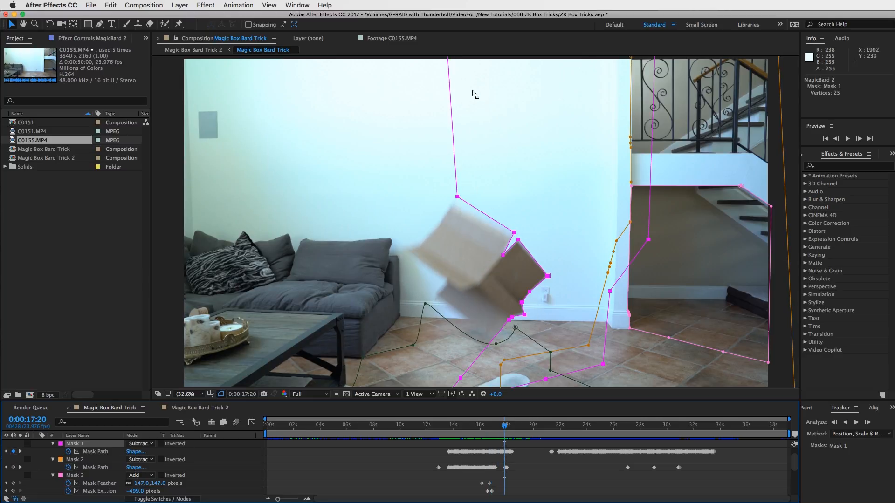
left_click_drag(505, 425, 511, 425)
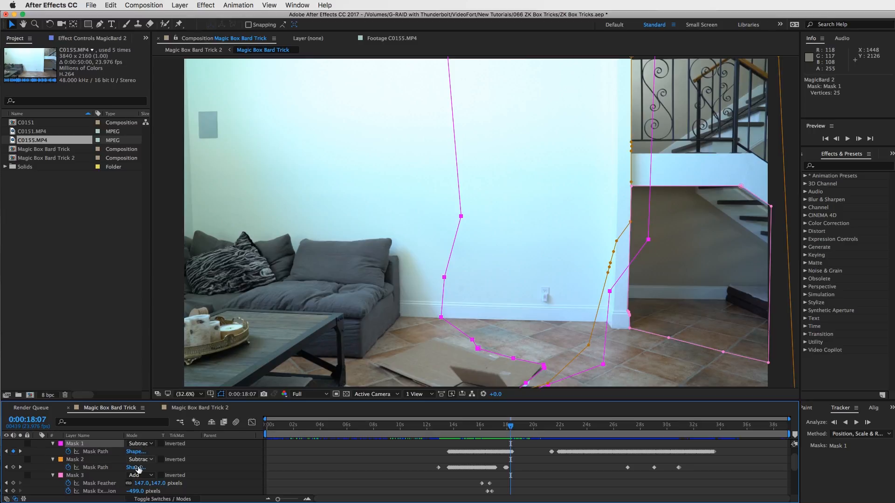
scroll(212, 471, "down", 3)
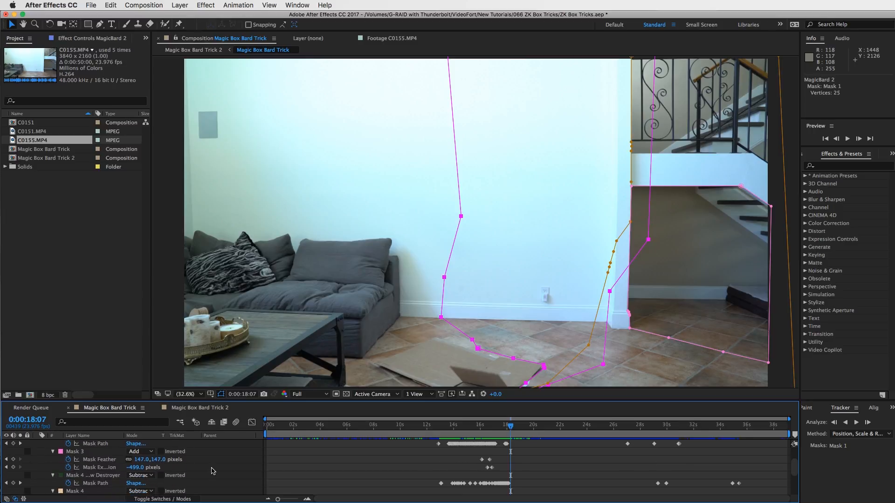
scroll(234, 467, "down", 2)
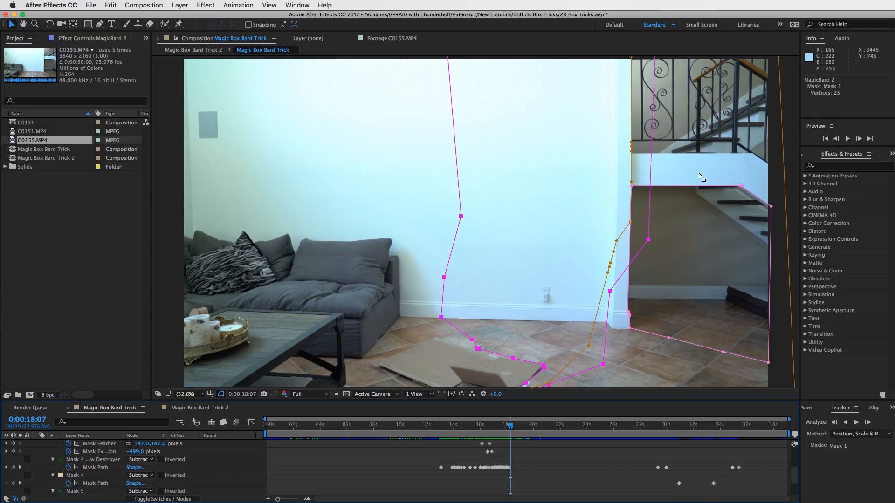
scroll(92, 456, "up", 3)
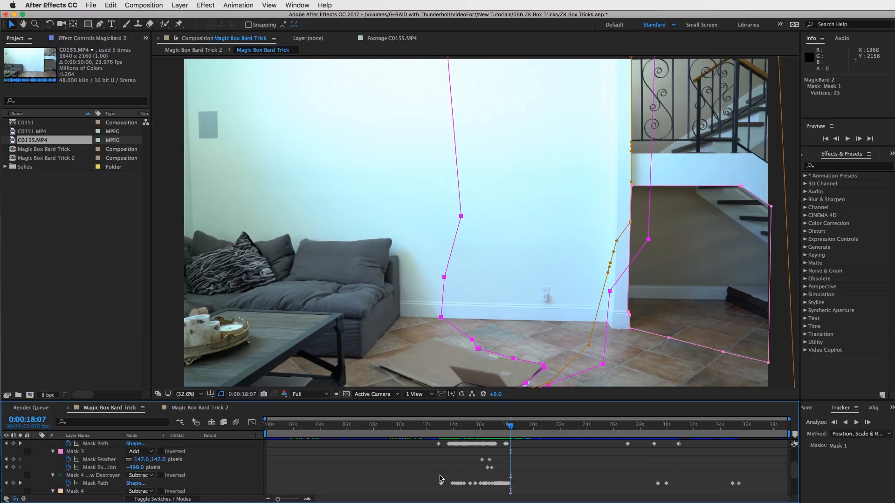
Highlight Mask 3 and examine the under-stair area it covers at 0:00:14:16, 0:00:18:09 and 0:00:16:13
left_click(80, 460)
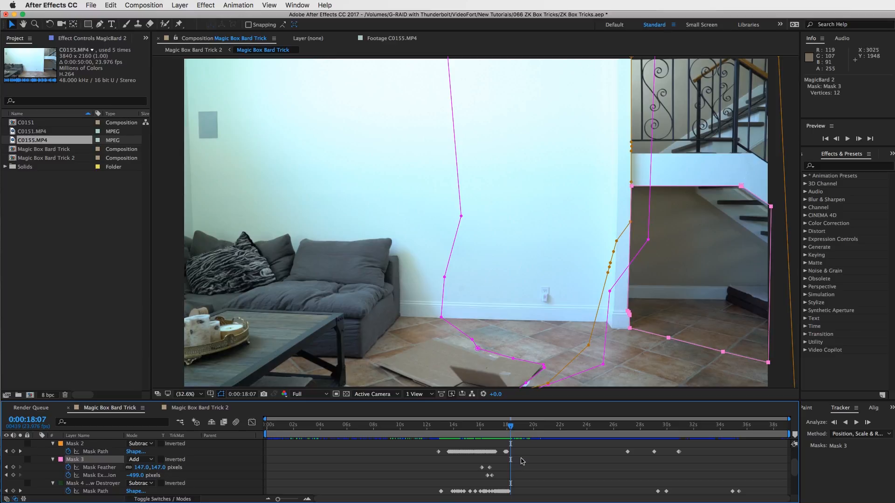
left_click_drag(510, 428, 464, 425)
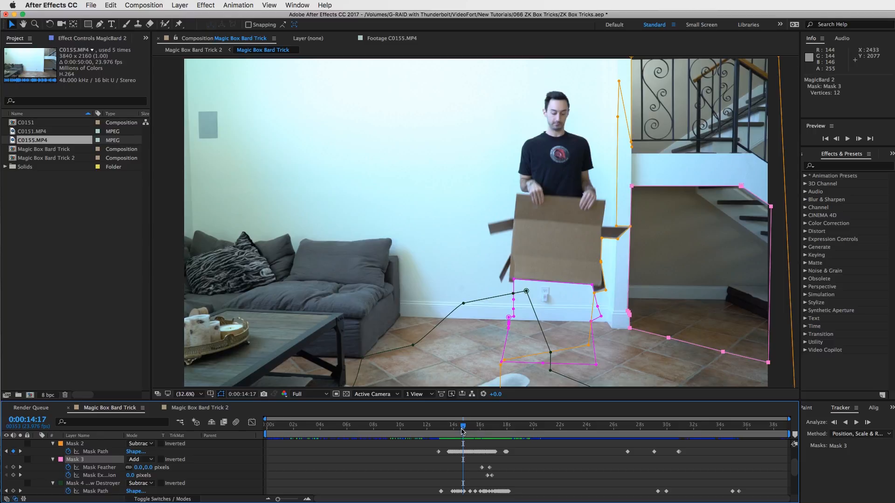
mouse_move(462, 431)
left_mouse_down()
mouse_move(447, 433)
mouse_move(463, 431)
left_mouse_up()
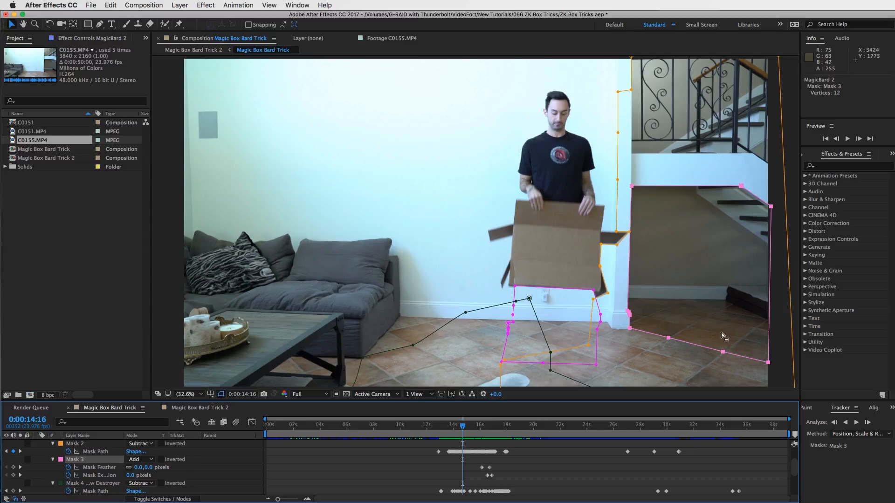
left_click_drag(459, 426, 512, 428)
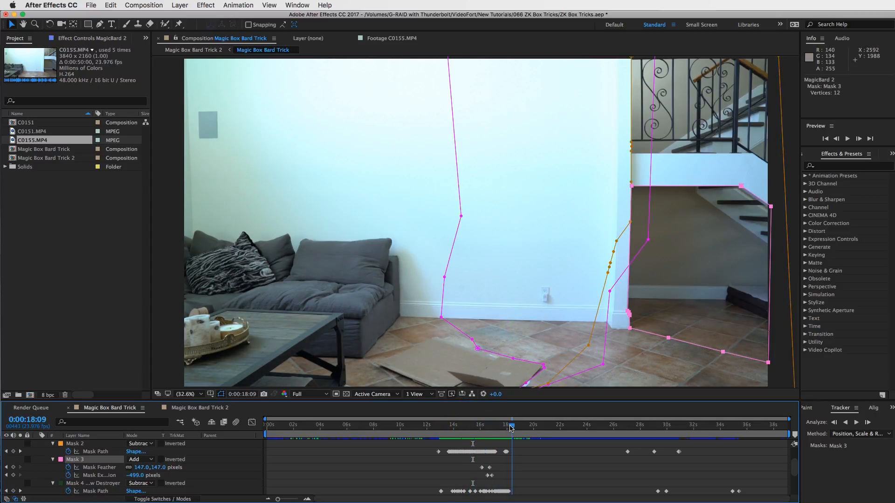
left_click(83, 461)
left_click_drag(511, 425, 487, 425)
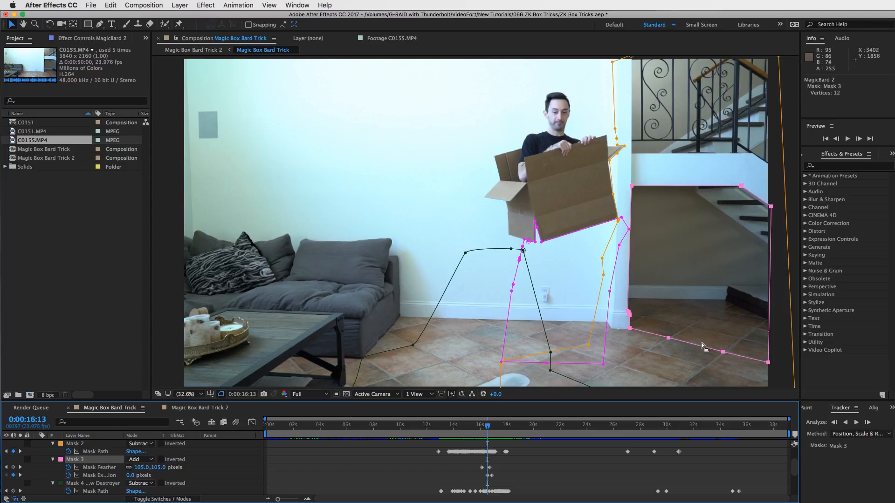
Move Mask 3 away from the under-stair area at 0:00:16:13 and undo the move
left_click_drag(668, 339, 834, 337)
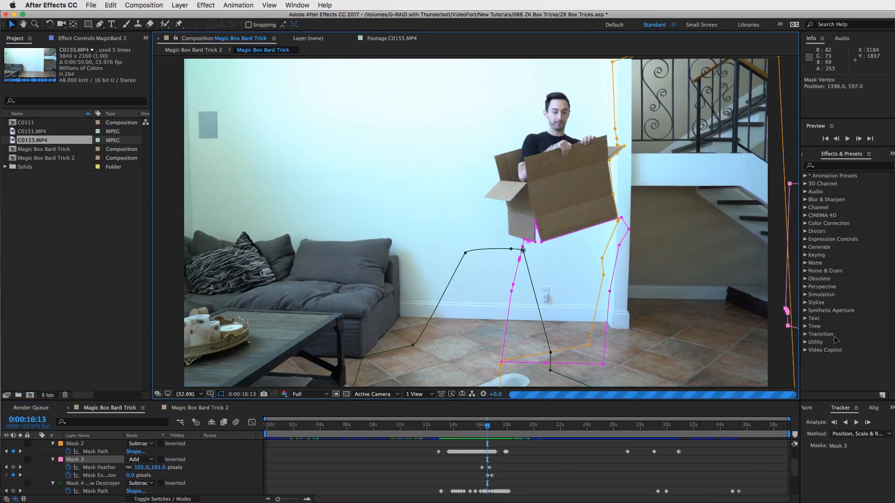
key("super+z")
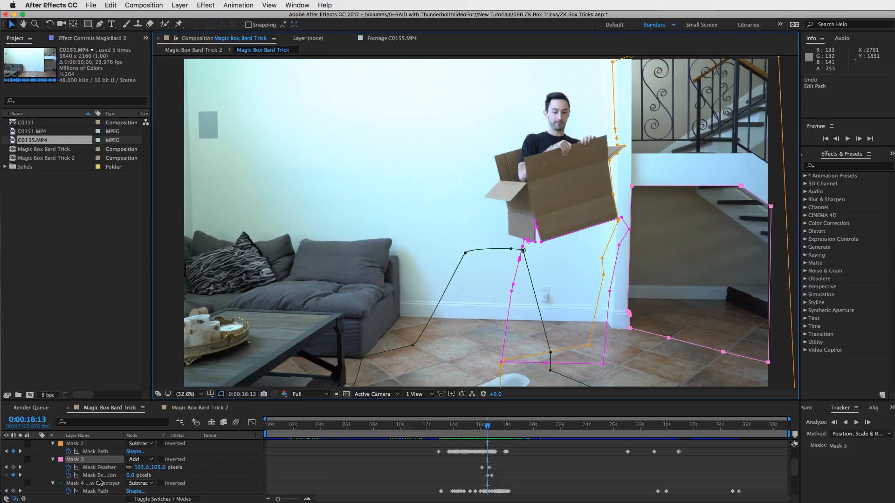
Widen the layer name column and examine Mask 3's feather and expansion animation between 0:00:16:13 and 0:00:17:00
left_click_drag(124, 436, 144, 436)
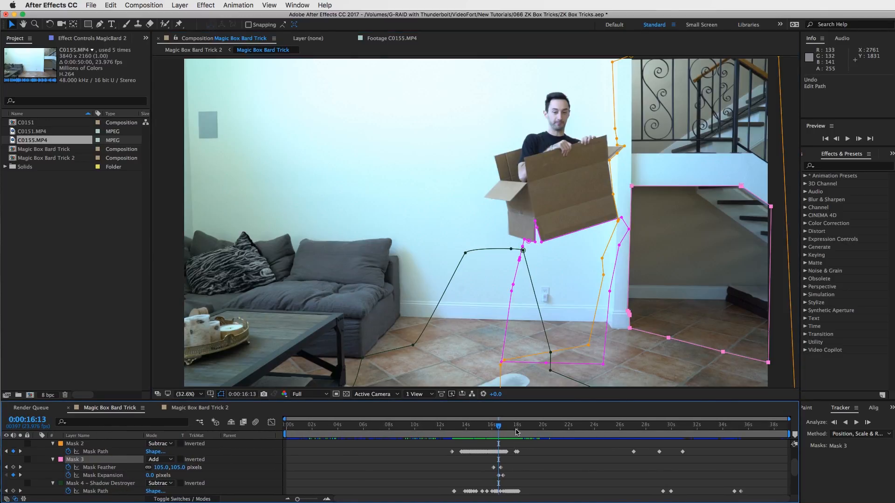
left_click_drag(497, 427, 499, 427)
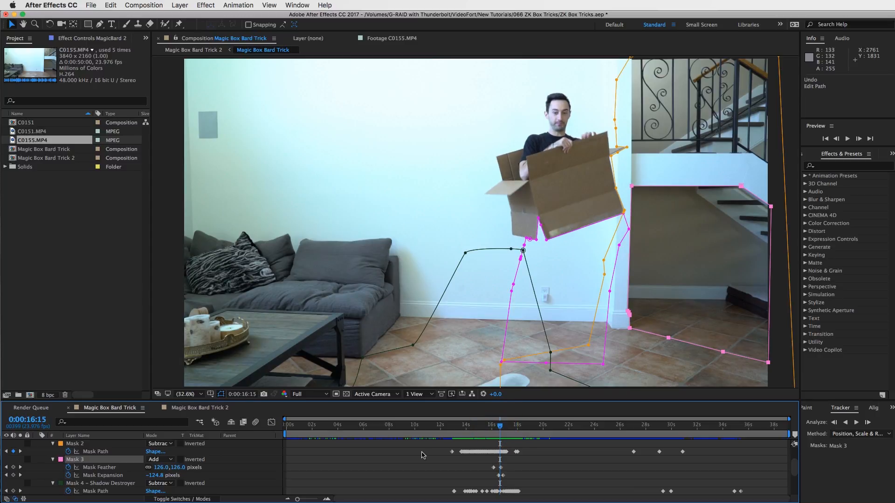
left_click_drag(500, 427, 504, 426)
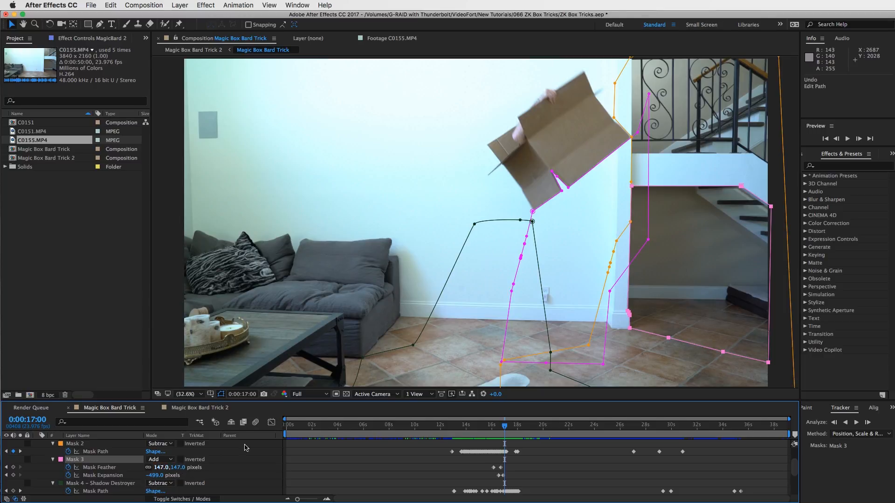
left_click_drag(504, 427, 503, 426)
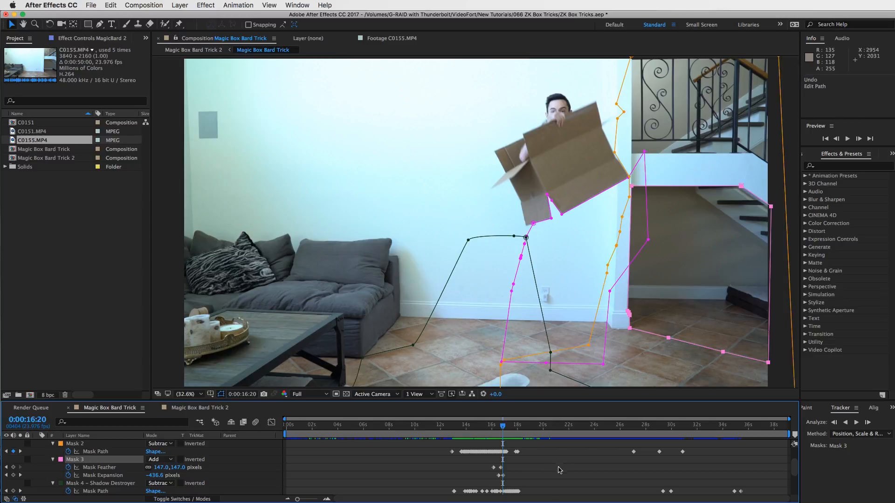
Highlight Mask 1 and follow its path below the thrown box from 0:00:16:20 to 0:00:17:12
left_click(530, 476)
scroll(91, 467, "up", 1)
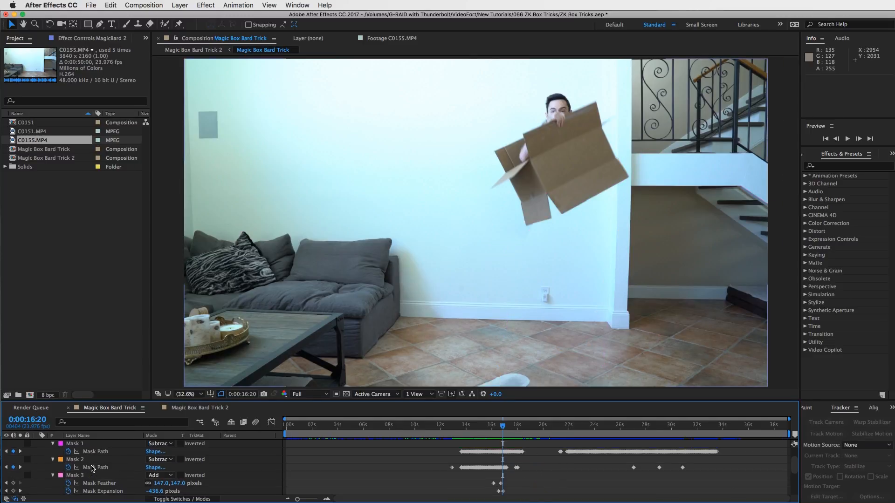
left_click(76, 444)
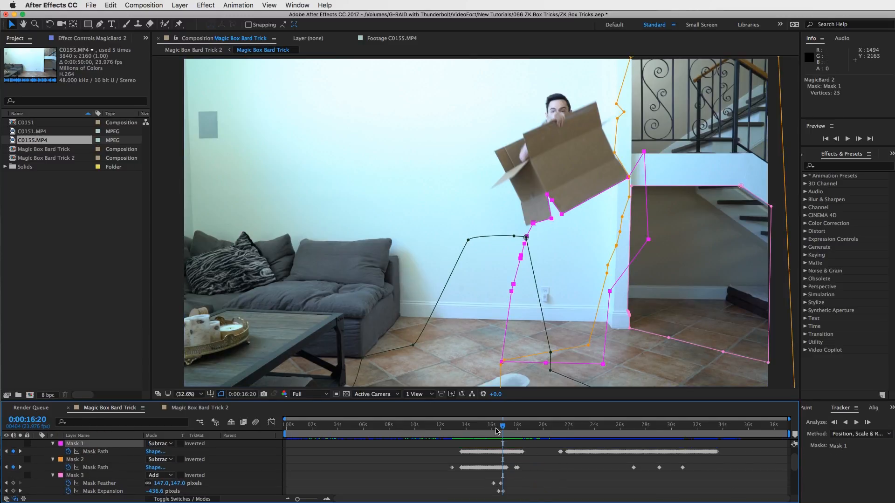
mouse_move(503, 427)
left_mouse_down()
mouse_move(494, 426)
mouse_move(511, 427)
left_mouse_up()
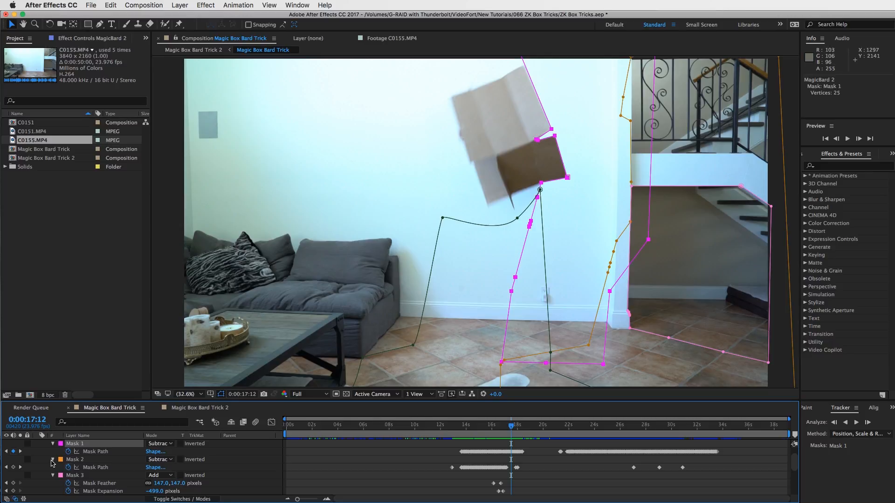
Highlight Mask 2 and trace its path beside the box back from 0:00:17:12 to 0:00:15:10
left_click(70, 461)
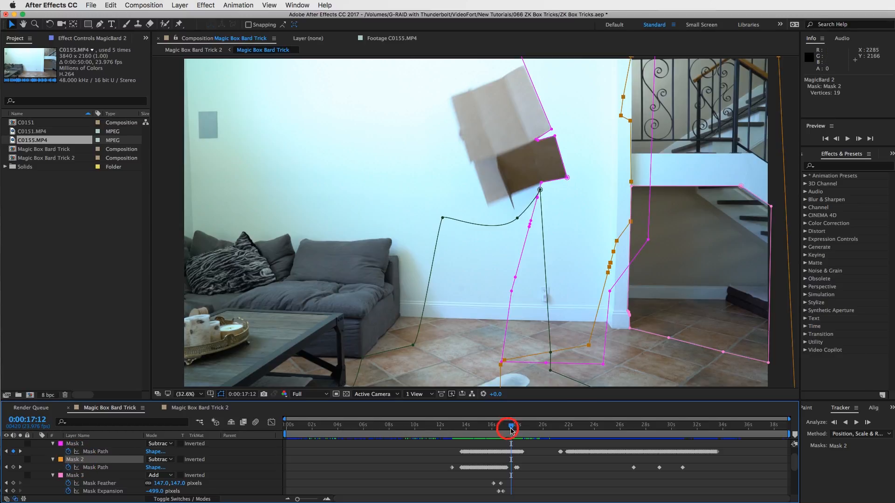
left_click_drag(511, 428, 503, 427)
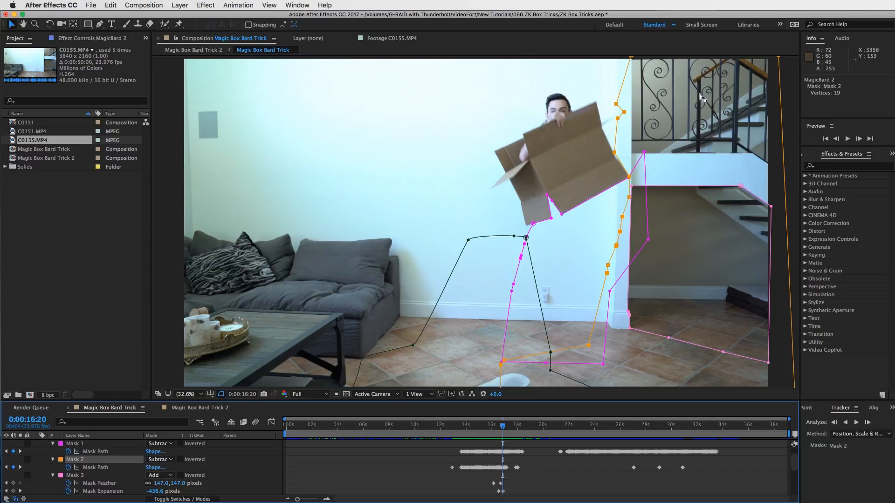
left_click_drag(501, 429, 484, 430)
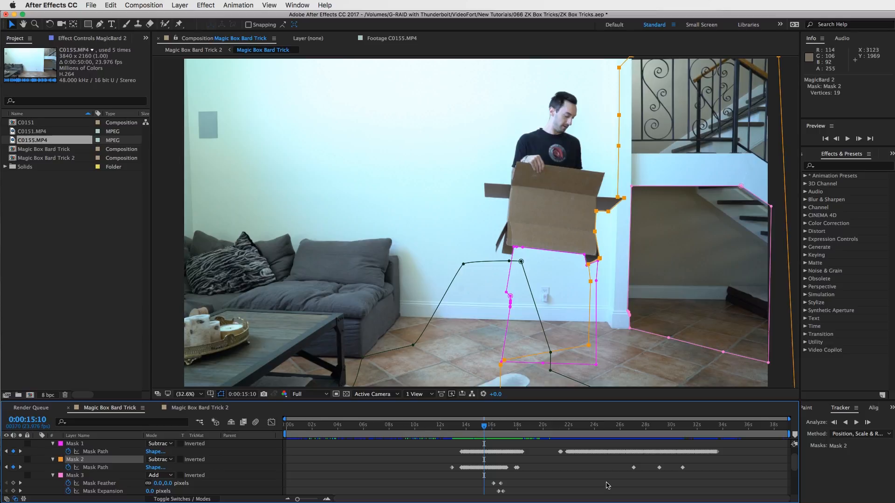
Look over the keyframes of the remaining masks and the layers below them, and select the MagicBard 2 layer
scroll(606, 484, "down", 5)
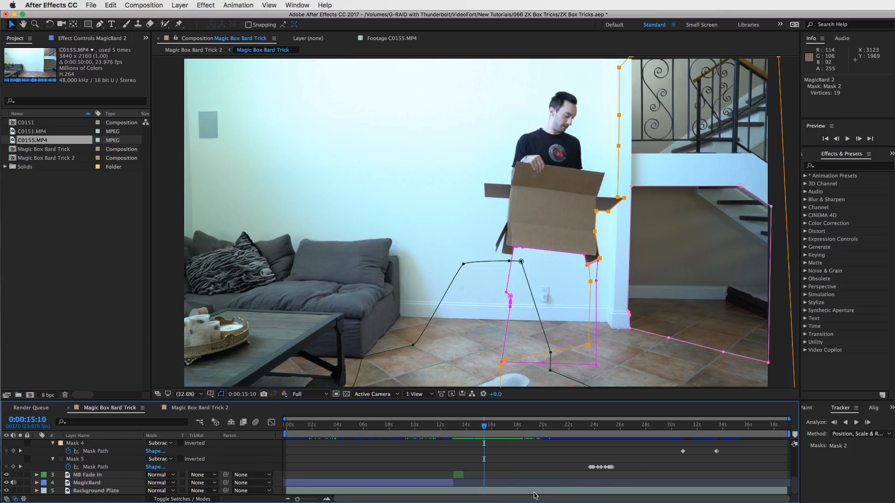
scroll(560, 475, "up", 1)
scroll(560, 474, "up", 3)
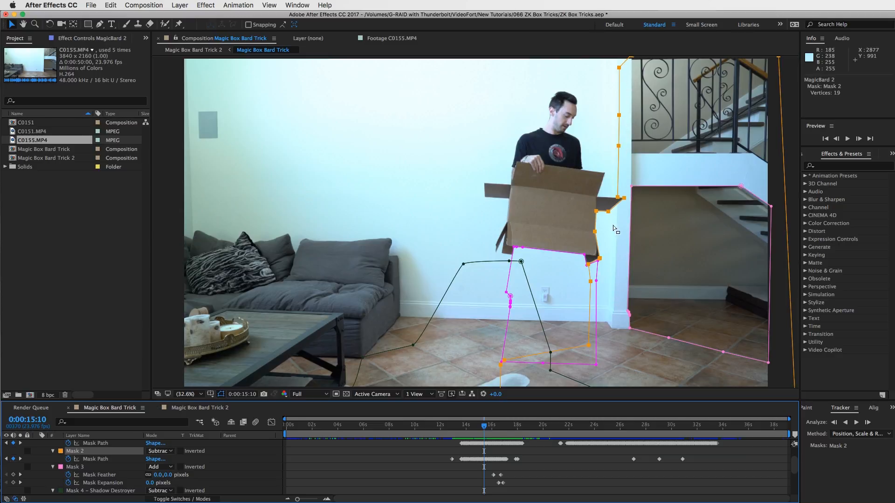
scroll(330, 479, "up", 3)
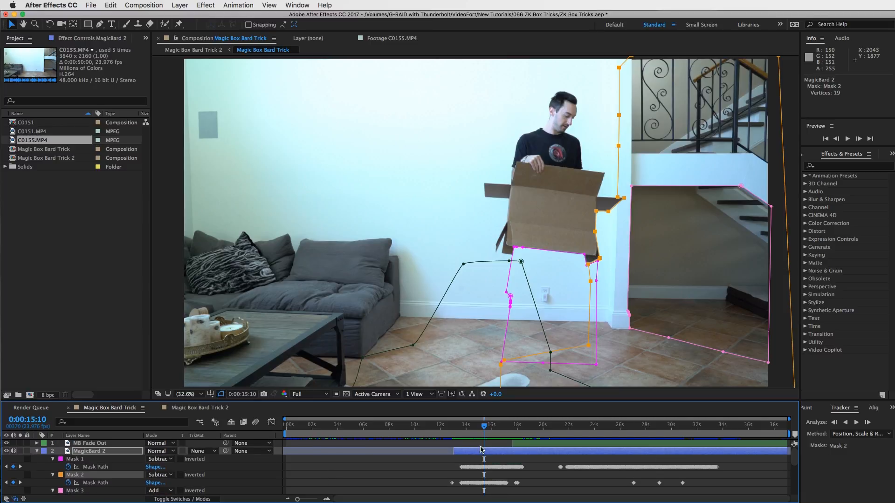
left_click(485, 453)
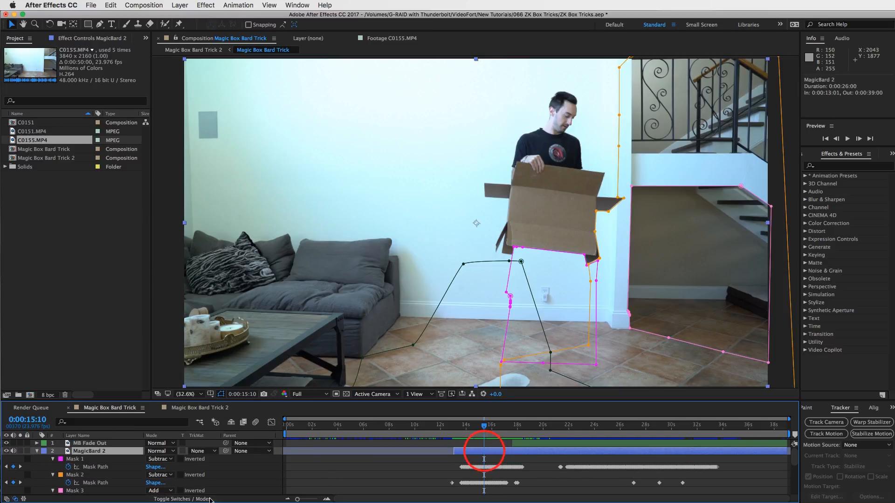
Switch Mask 2's mode to None to compare the picture without it, and restore Subtract
left_click(164, 475)
left_click(163, 485)
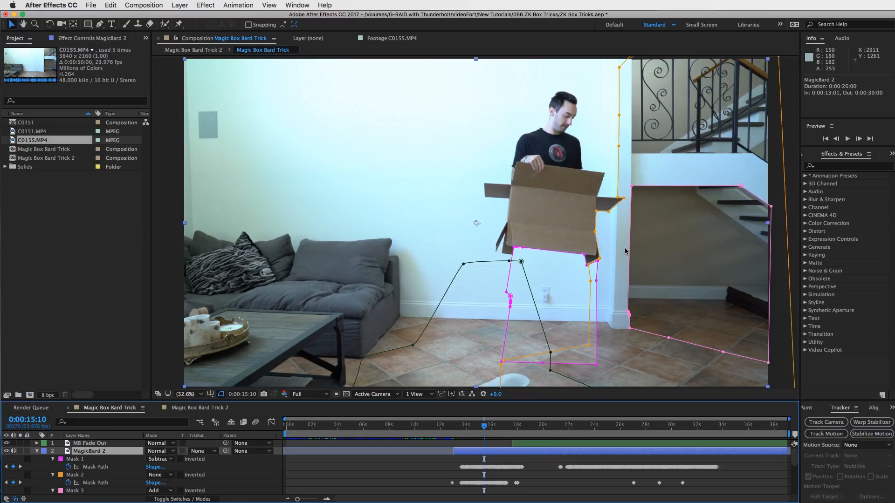
left_click(157, 475)
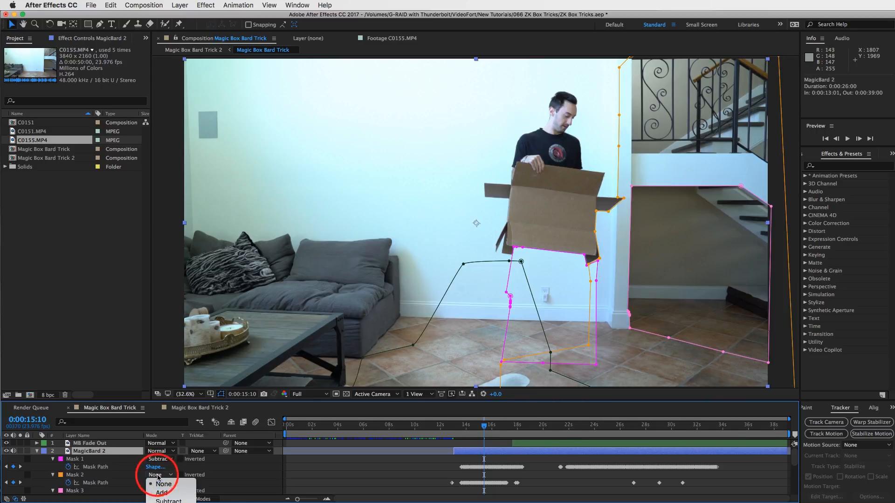
left_click(158, 490)
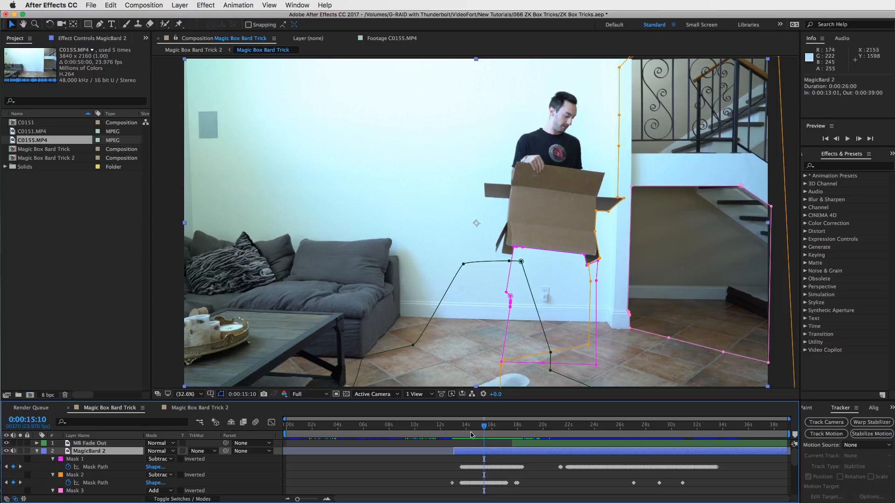
Follow the MagicBard 2 masks through the box throw from 0:00:15:10 to 0:00:18:16
left_click_drag(482, 428, 495, 426)
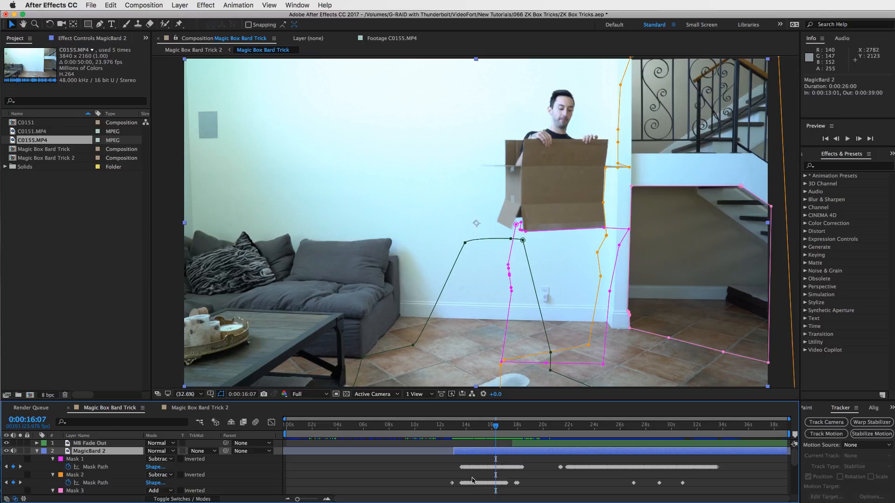
left_click_drag(501, 423, 508, 425)
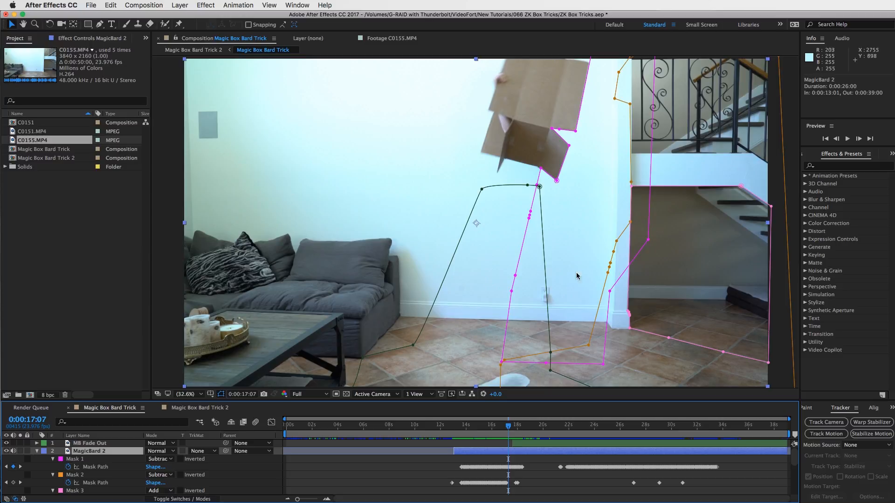
mouse_move(508, 428)
left_mouse_down()
mouse_move(499, 427)
mouse_move(526, 429)
left_mouse_up()
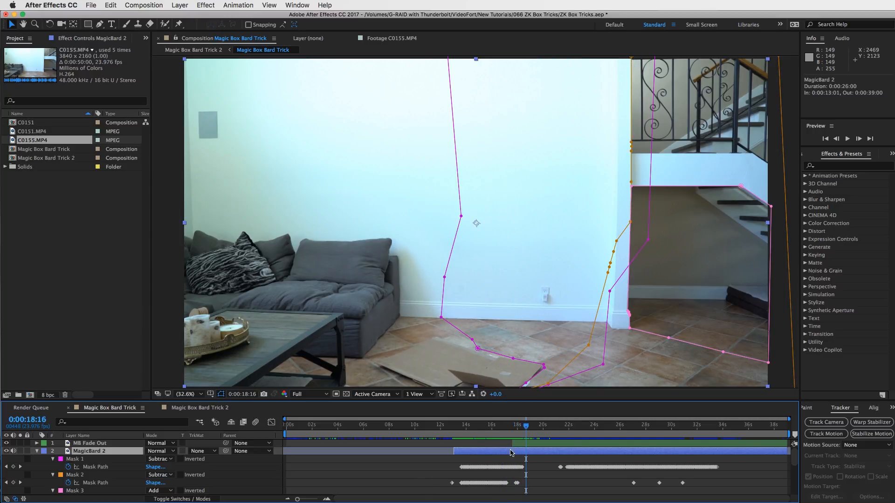
Highlight Mask 3 of the MagicBard 2 layer and collapse its properties
scroll(437, 477, "down", 3)
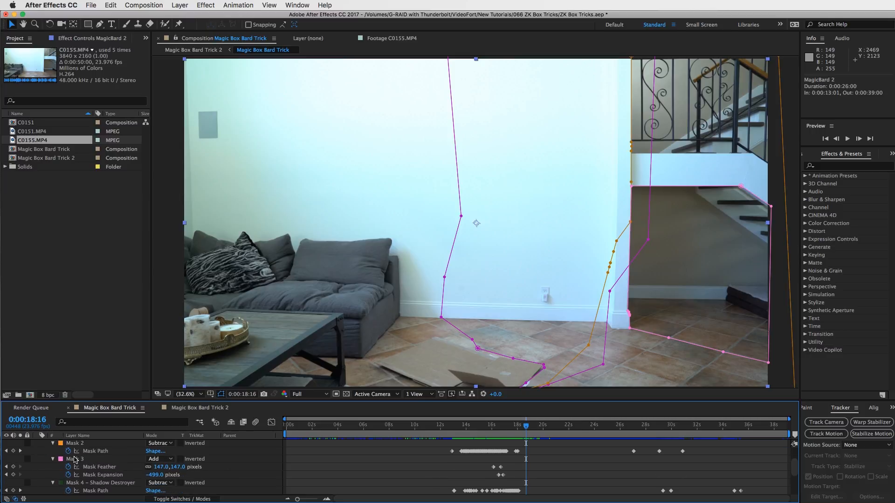
left_click(75, 459)
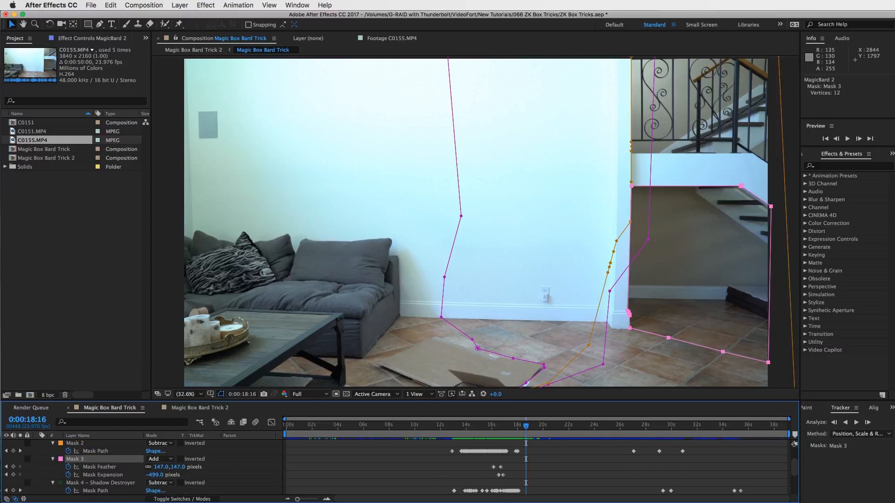
left_click(53, 459)
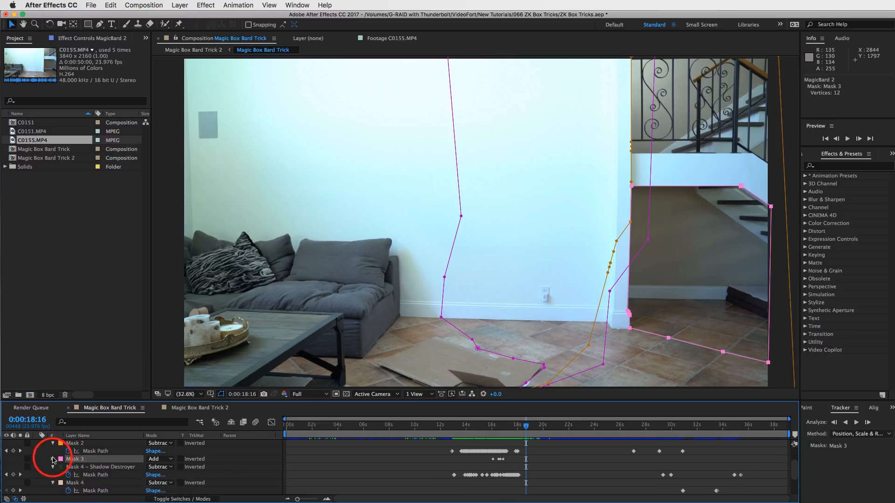
Highlight Mask 4 – Shadow Destroyer and examine its outline on the wall and floor at 0:00:15:13
left_click(117, 467)
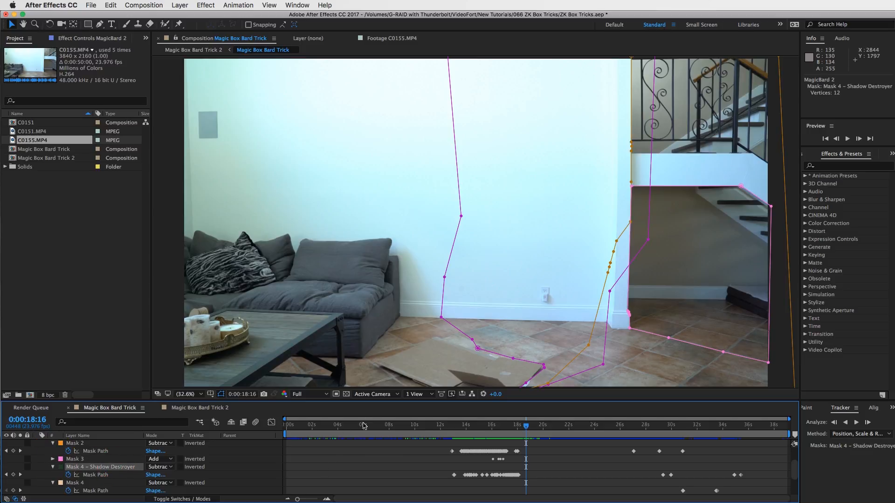
left_click_drag(526, 426, 486, 425)
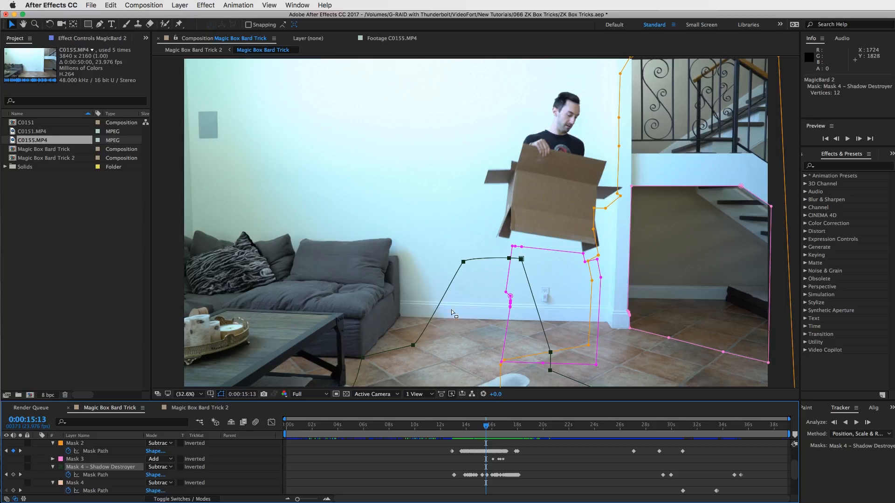
left_click_drag(462, 326, 482, 281)
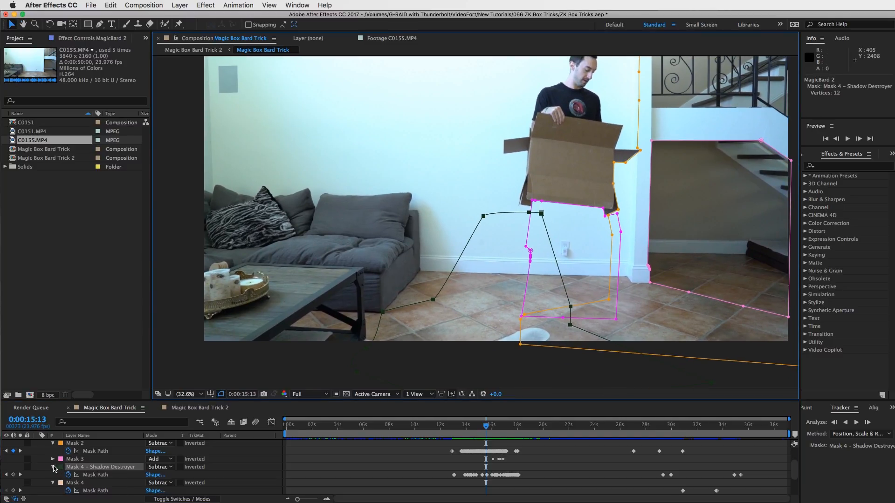
Reveal all properties of Mask 4 – Shadow Destroyer and examine its feather, opacity and expansion
left_click(54, 468)
left_click(54, 468)
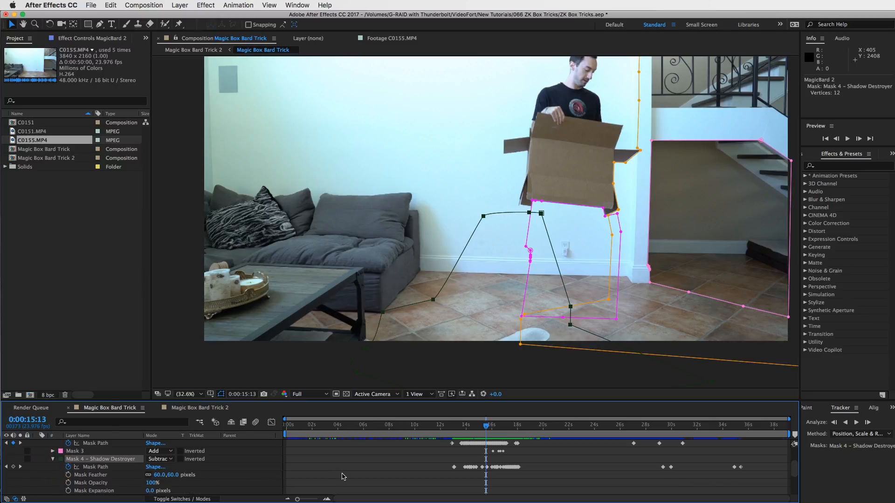
scroll(344, 476, "down", 2)
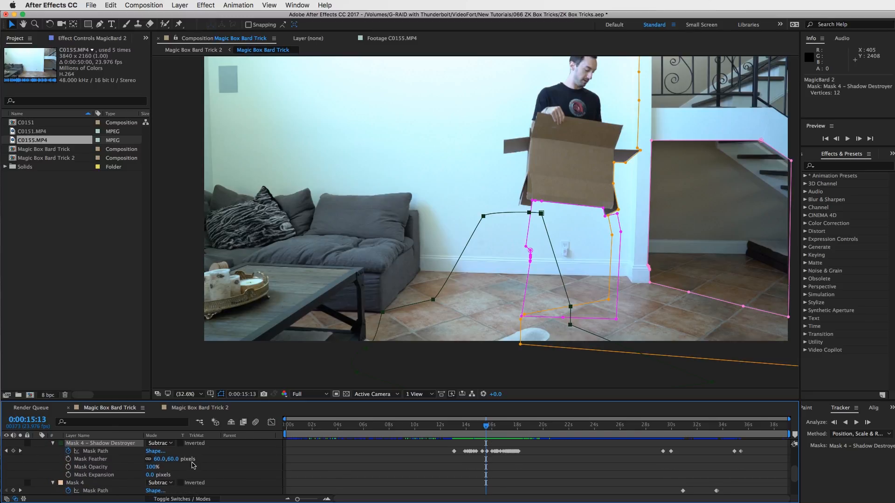
Examine the Mask 4 – Shadow Destroyer outline up close beneath the box's lower edge at 0:00:15:04
left_click(480, 427)
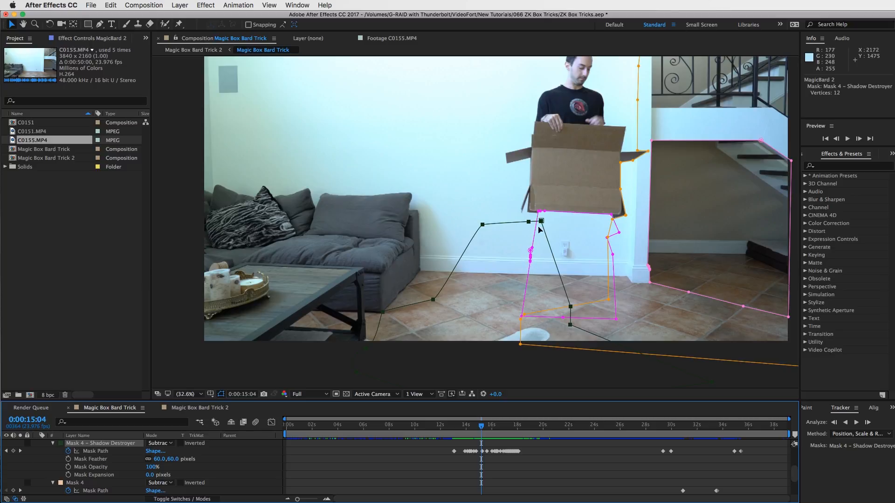
key("slash")
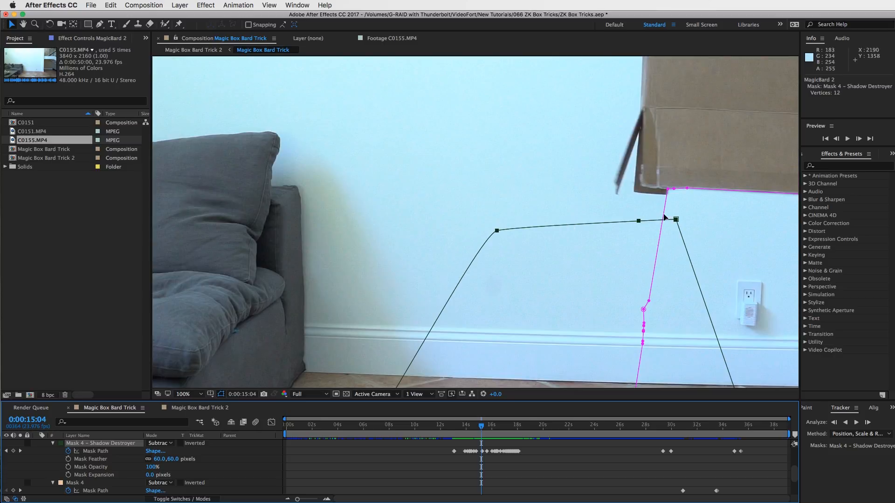
left_click_drag(663, 215, 589, 237)
key("period")
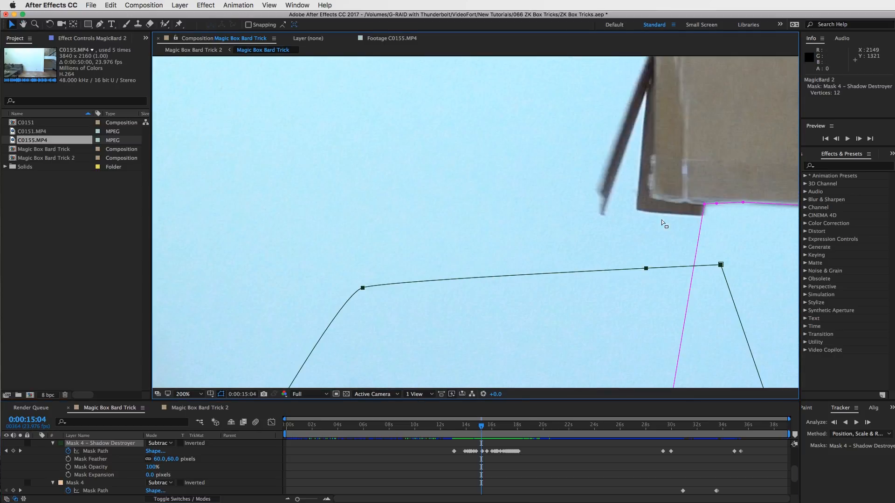
left_click_drag(727, 220, 495, 244)
left_click_drag(593, 221, 321, 187)
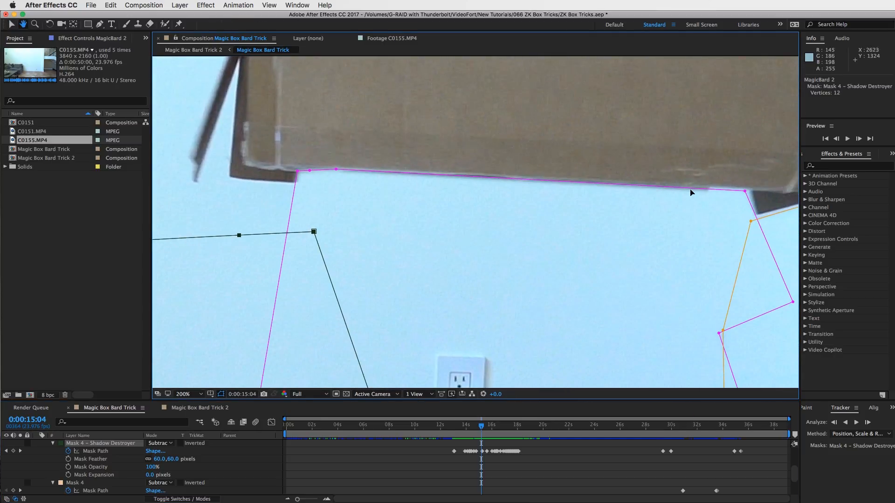
key("v")
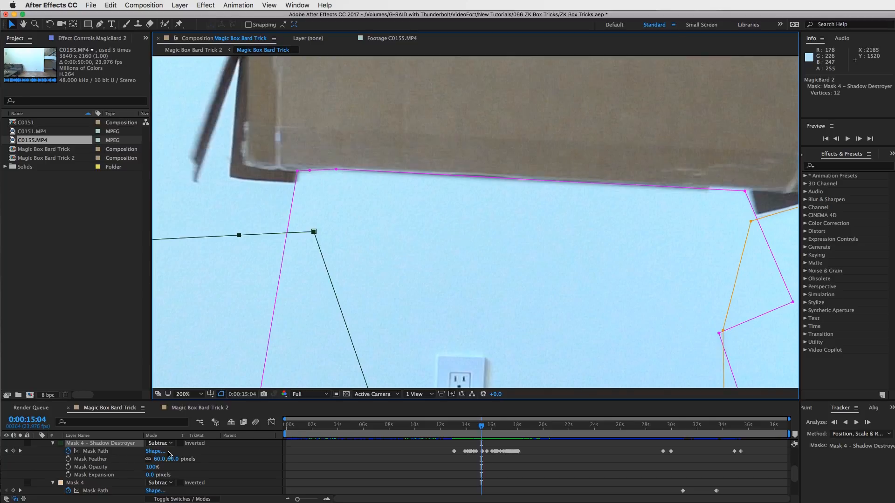
Inspect how Mask 4 – Shadow Destroyer covers the wall between the box and the baseboard
left_click_drag(368, 208, 539, 87)
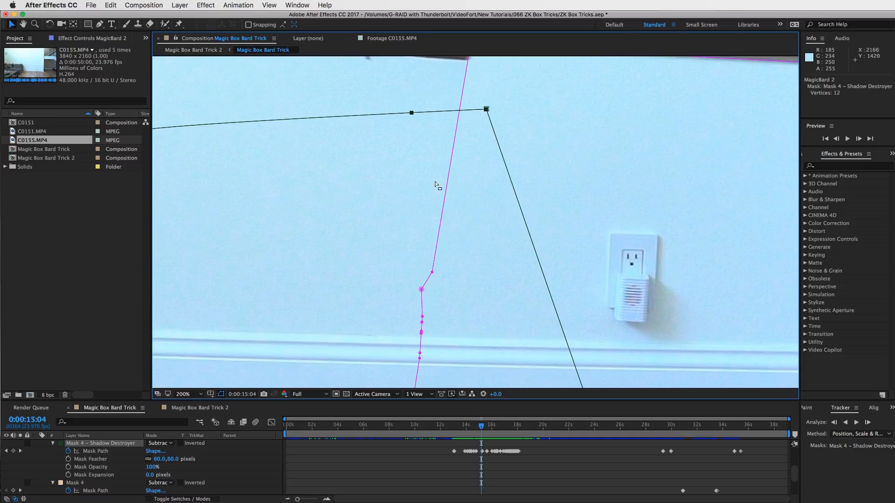
left_click_drag(475, 220, 652, 238)
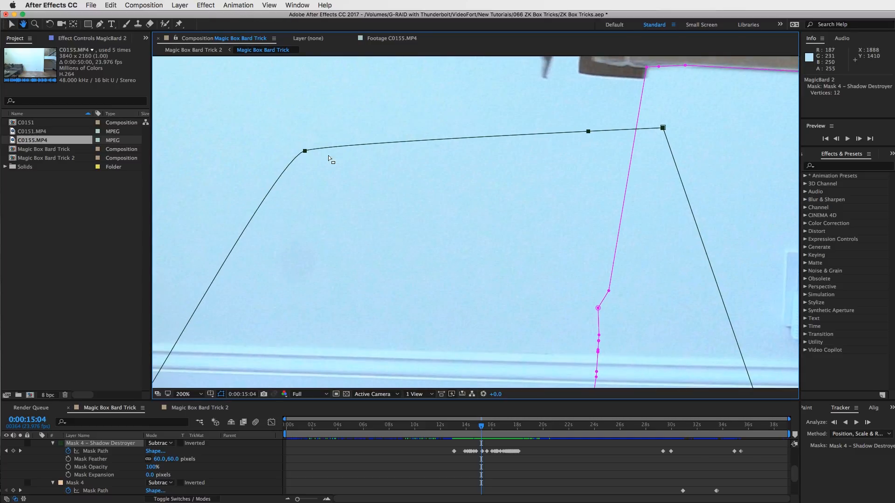
key("v")
left_click_drag(590, 174, 602, 157)
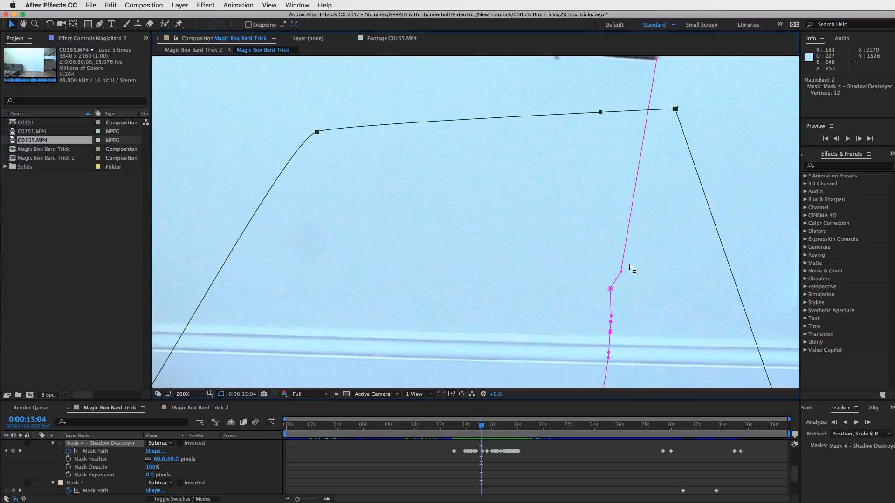
key("comma")
left_click_drag(591, 254, 565, 197)
key("comma")
key("v")
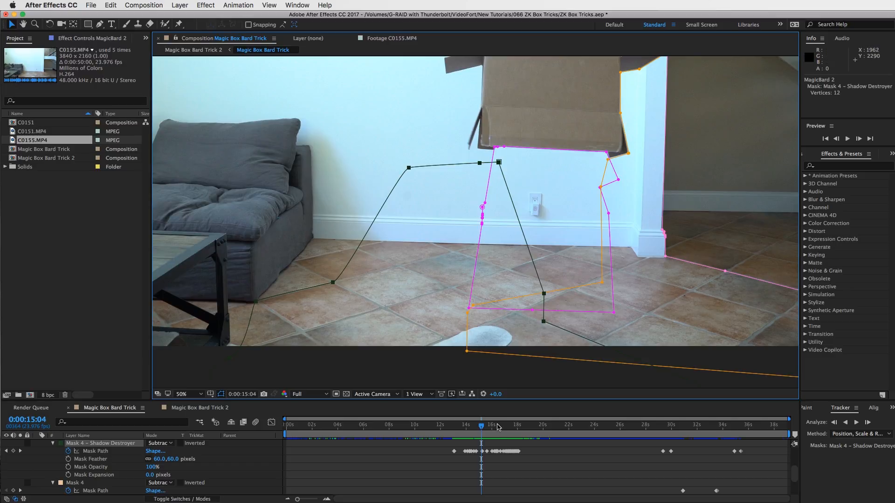
Set the mode of Mask 4 – Shadow Destroyer to None at 0:00:15:07 and hide the mask outlines
mouse_move(479, 433)
left_mouse_down()
mouse_move(466, 429)
mouse_move(482, 429)
left_mouse_up()
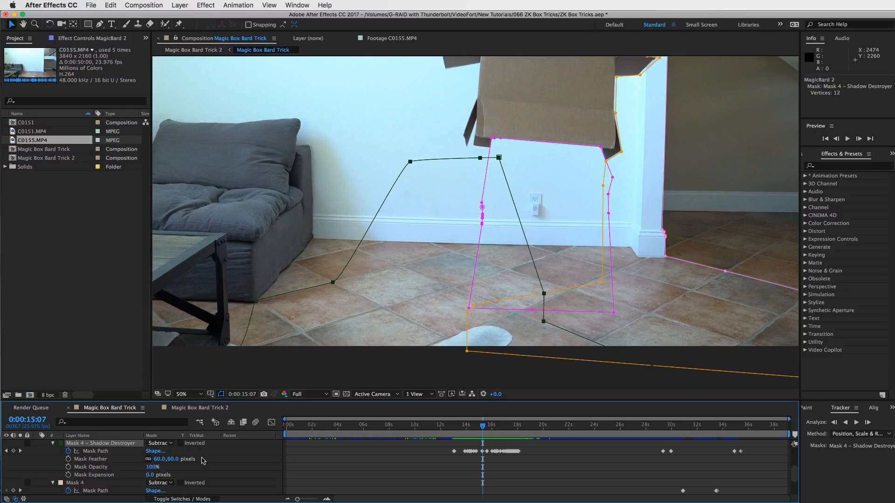
left_click(166, 444)
left_click(160, 450)
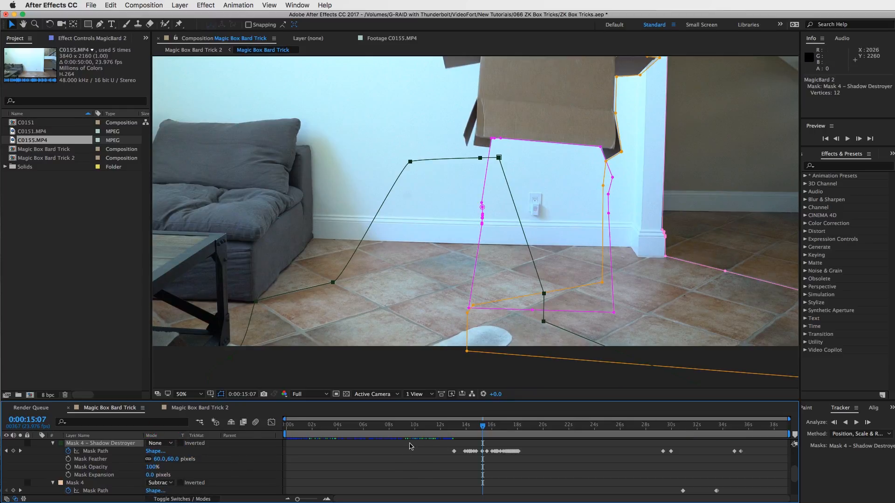
left_click(416, 478)
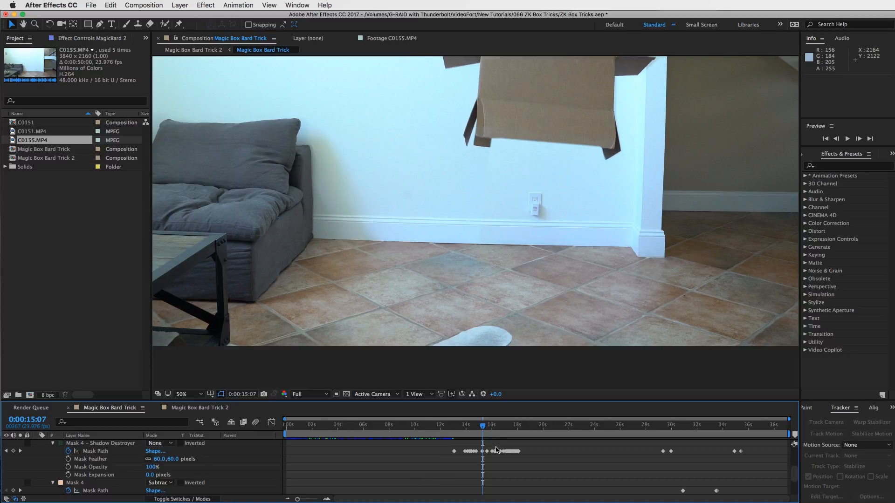
Examine the wall around the thrown box from 0:00:16:06 to 0:00:17:16 with the shadow mask disabled
left_click(479, 427)
left_click_drag(479, 427, 494, 427)
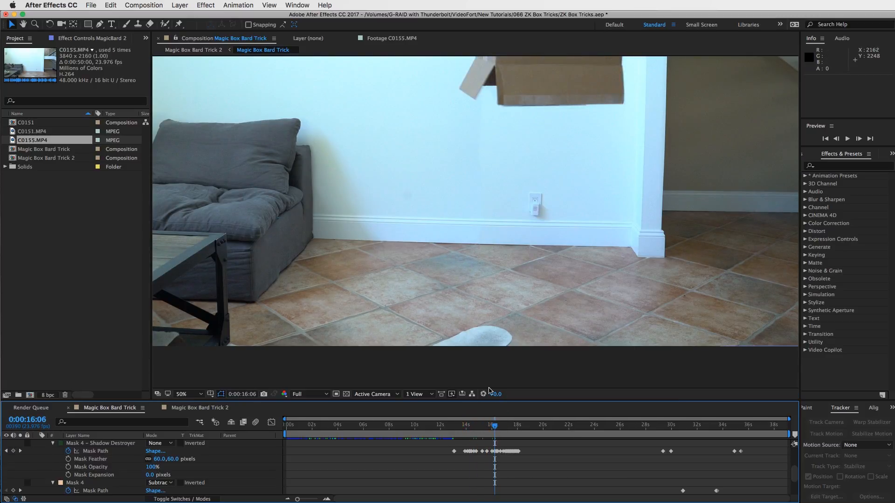
left_click(496, 426)
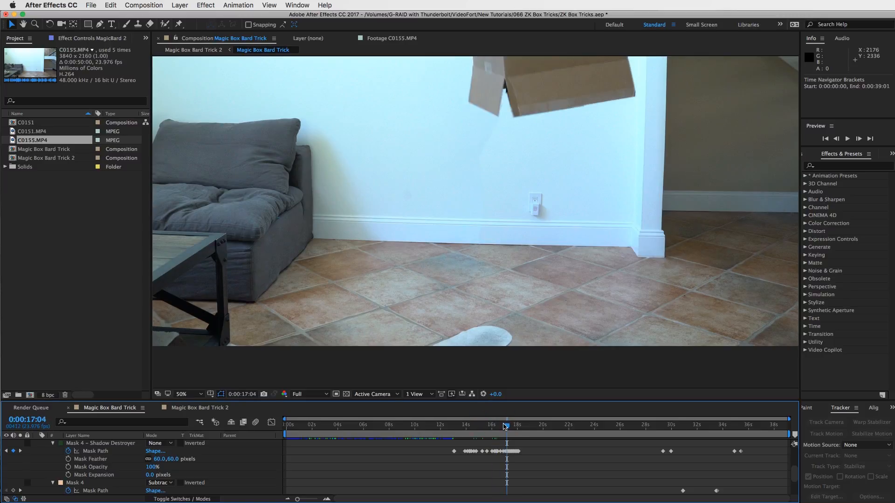
left_click_drag(500, 427, 506, 427)
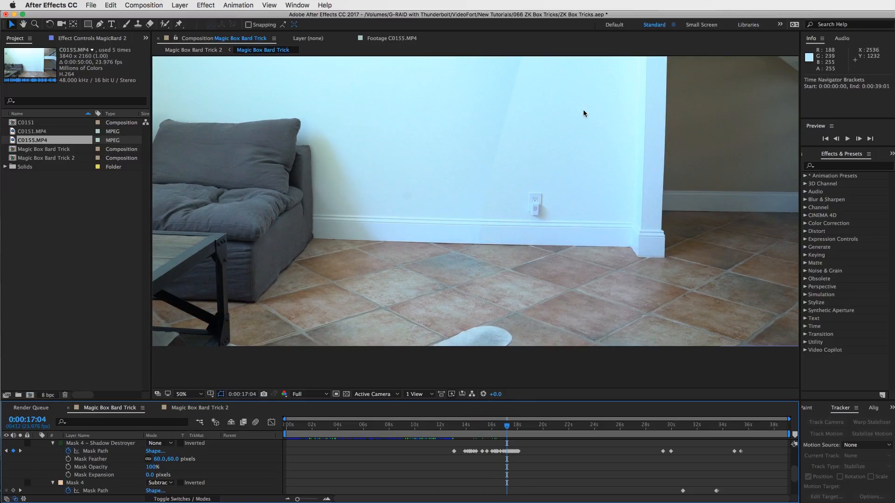
left_click_drag(569, 86, 564, 162)
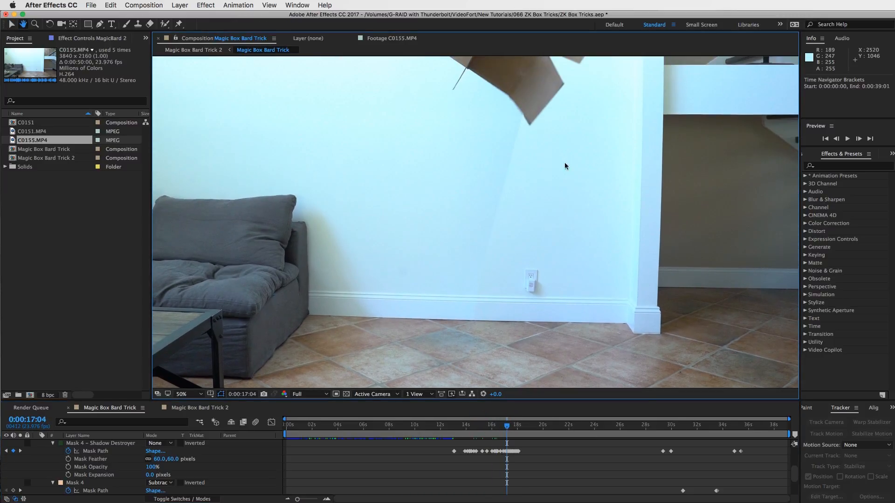
key("v")
left_click_drag(507, 426, 513, 432)
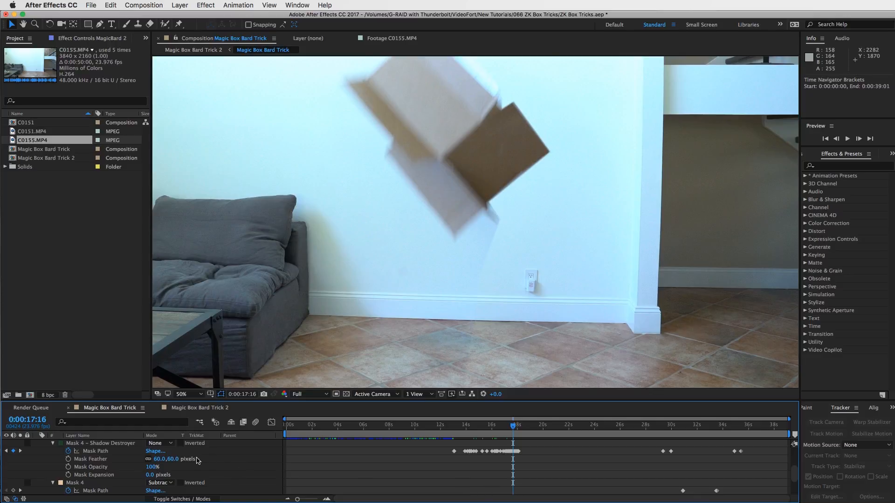
Set Mask 4 – Shadow Destroyer back to Subtract and check the wall at 0:00:16:06
left_click(161, 444)
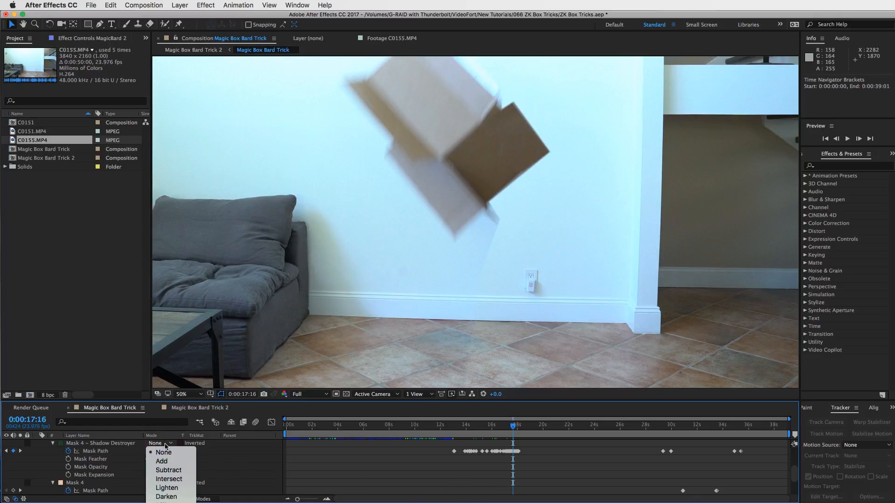
left_click(165, 471)
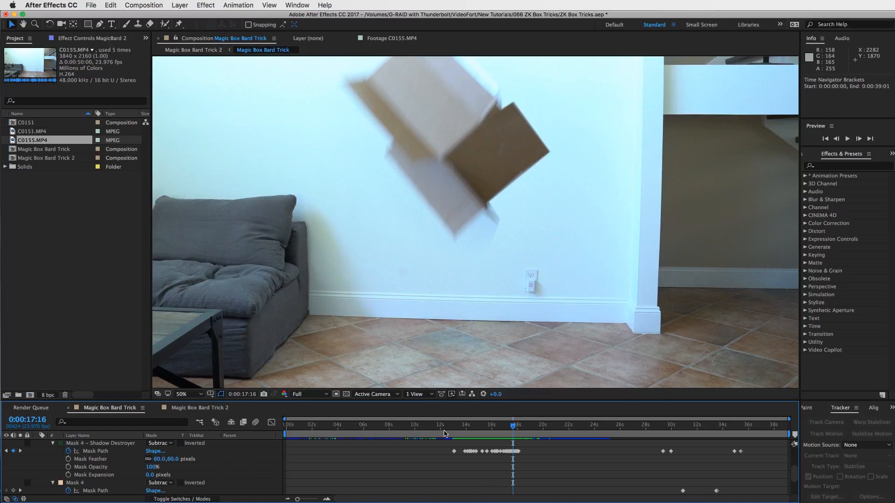
left_click(450, 480)
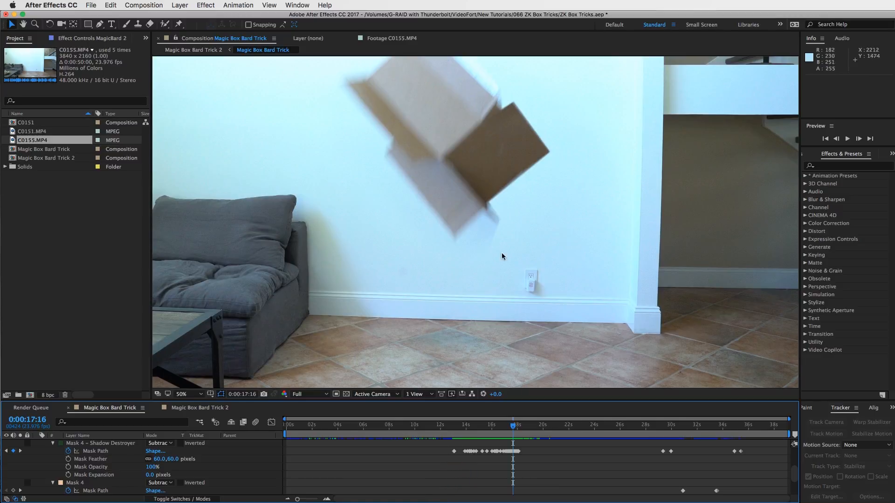
left_click(494, 425)
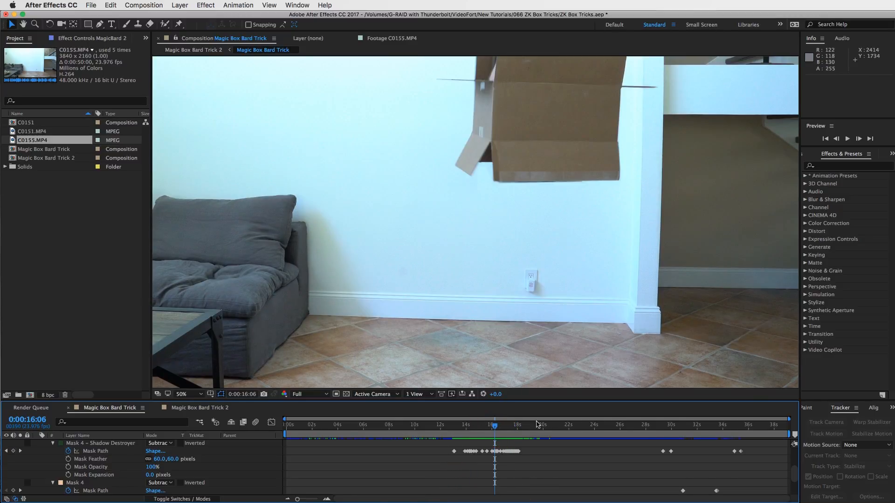
Highlight Mask 4 of the MagicBard 2 layer and follow its path from 0:00:14:14 to 0:00:34:01
left_click(473, 424)
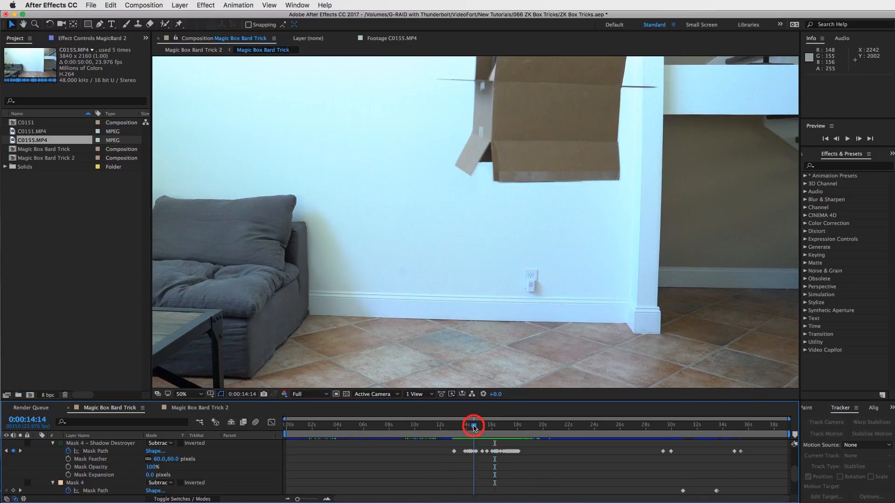
scroll(343, 475, "down", 1)
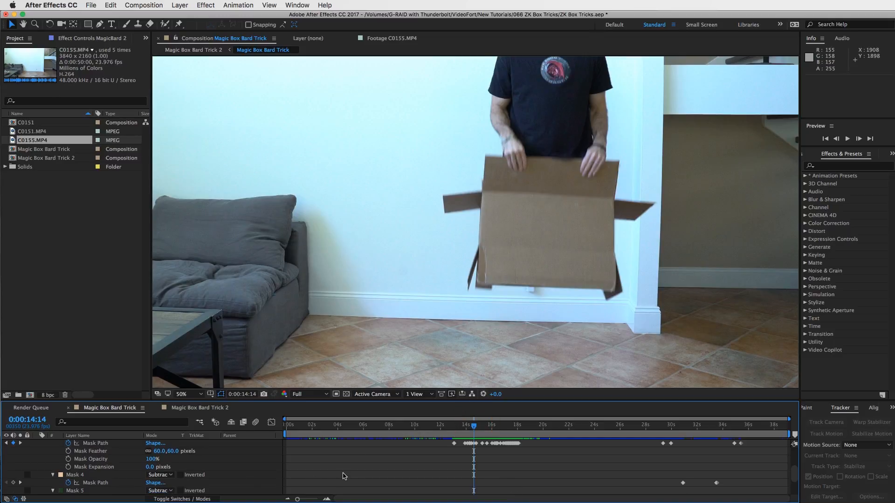
left_click(77, 475)
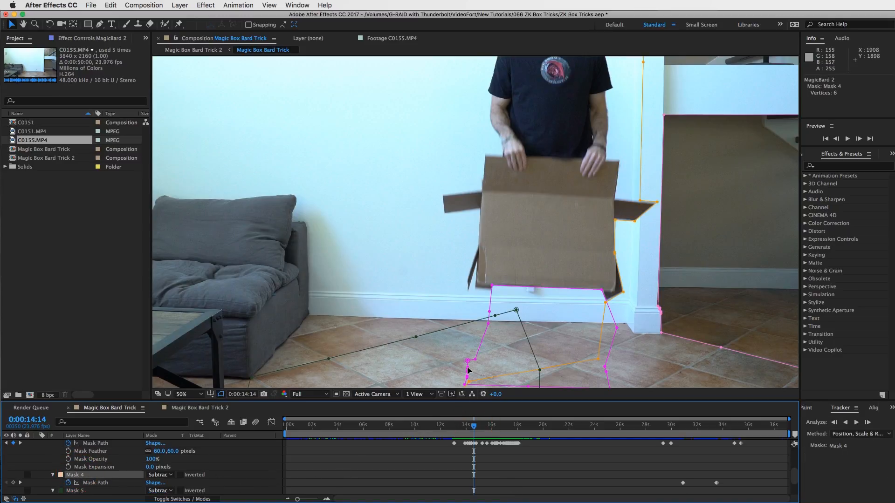
key("comma")
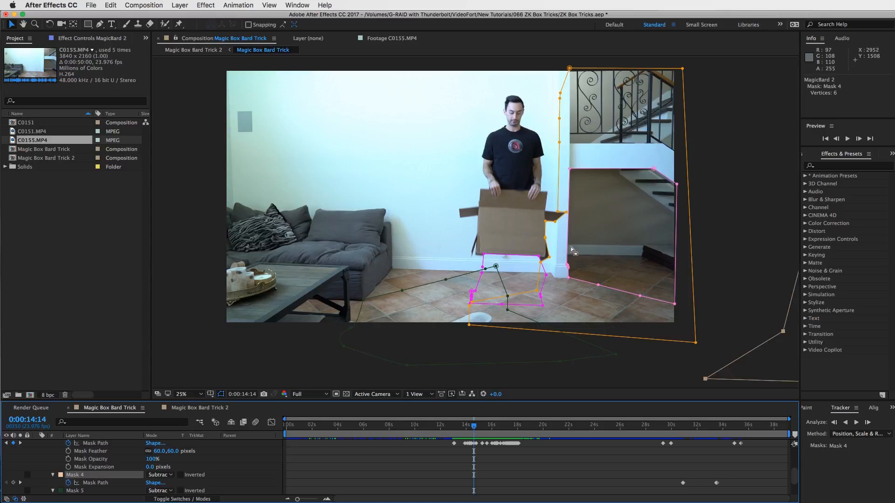
left_click_drag(520, 431, 691, 427)
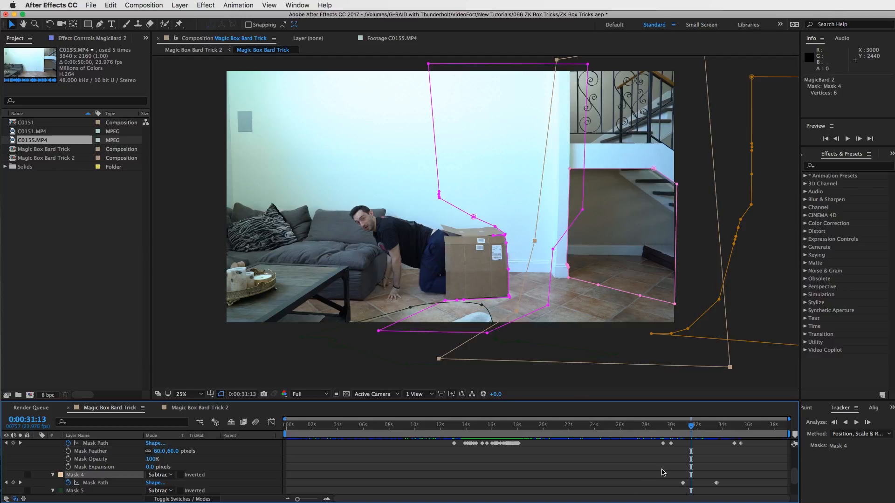
mouse_move(689, 426)
left_mouse_down()
mouse_move(669, 425)
mouse_move(693, 439)
left_mouse_up()
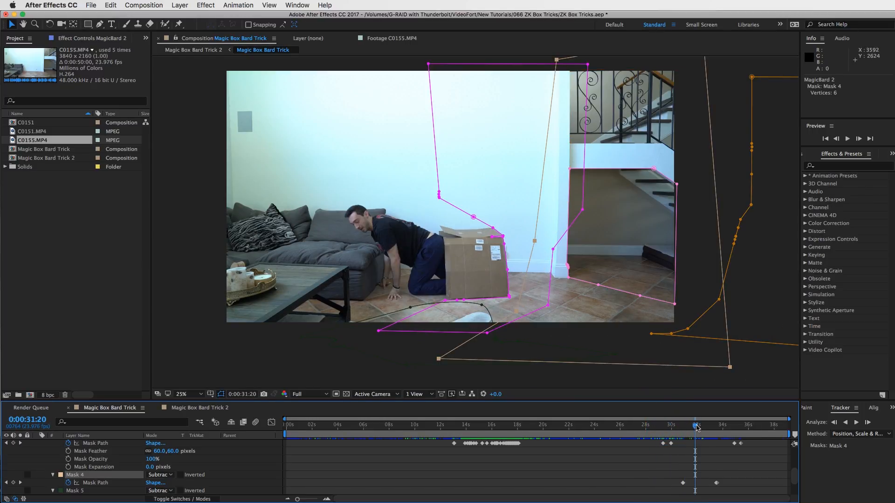
left_click_drag(697, 428, 724, 426)
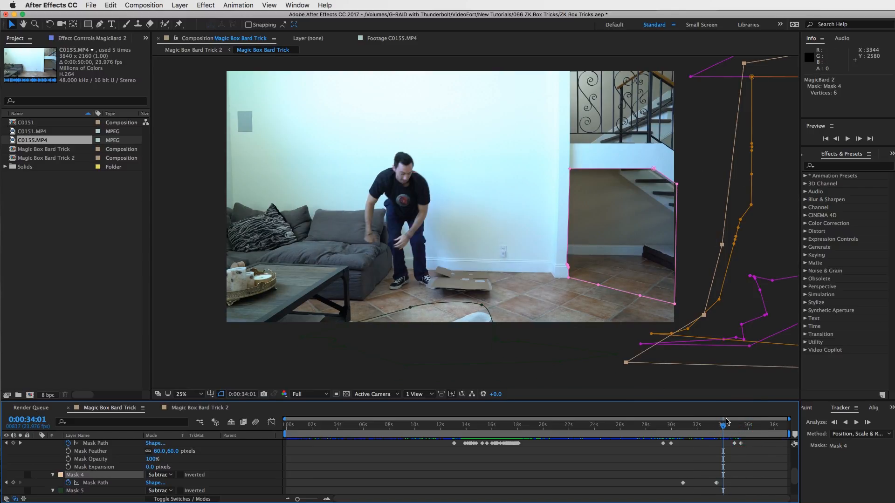
Collapse Mask 4 – Shadow Destroyer and the MagicBard 2 layer, and review the footage between 0:00:31:23 and 0:00:34:19
scroll(300, 475, "up", 2)
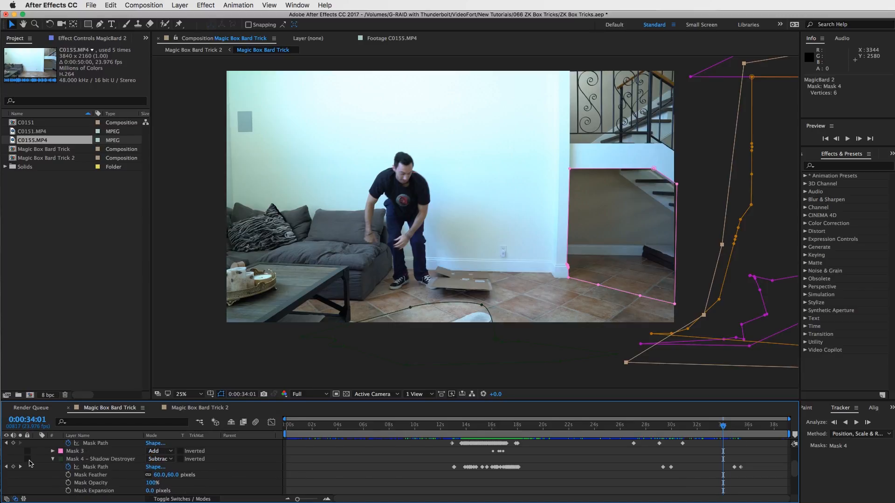
left_click(53, 460)
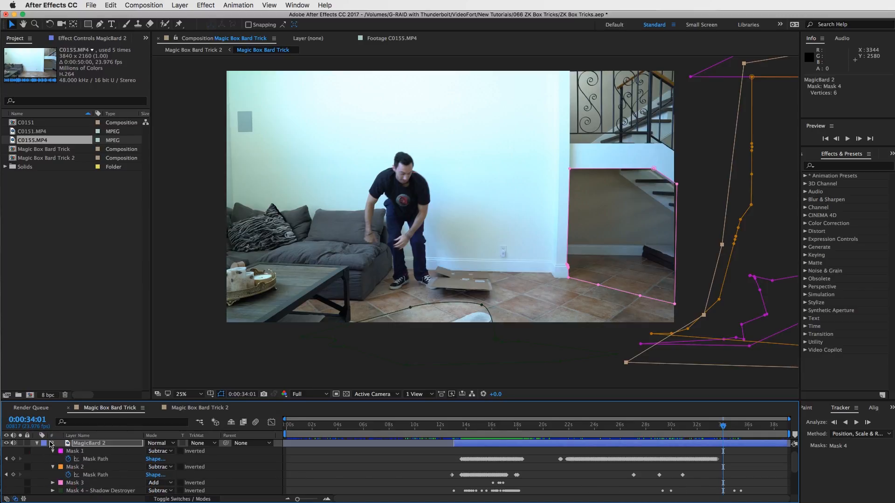
left_click(38, 444)
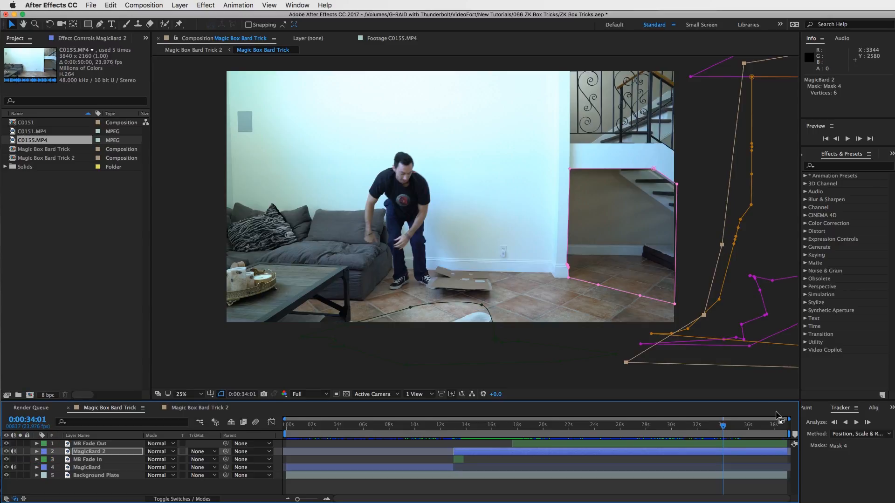
left_click_drag(725, 428, 696, 425)
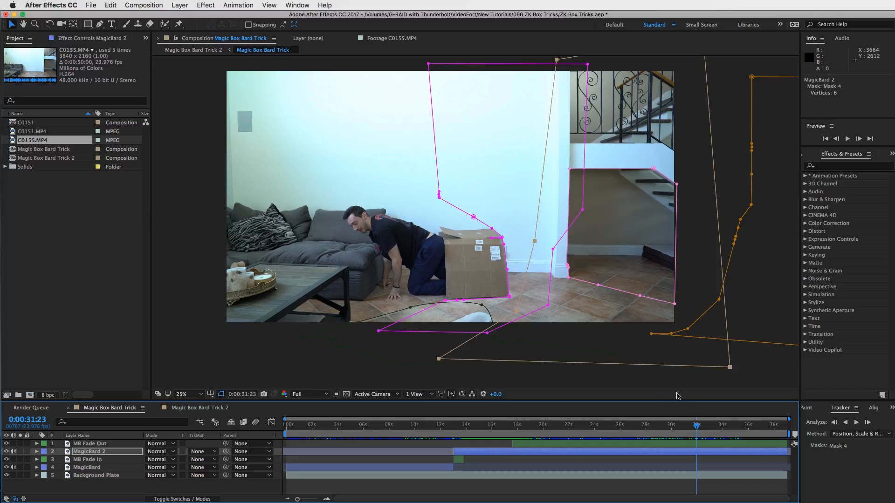
left_click_drag(698, 426, 733, 430)
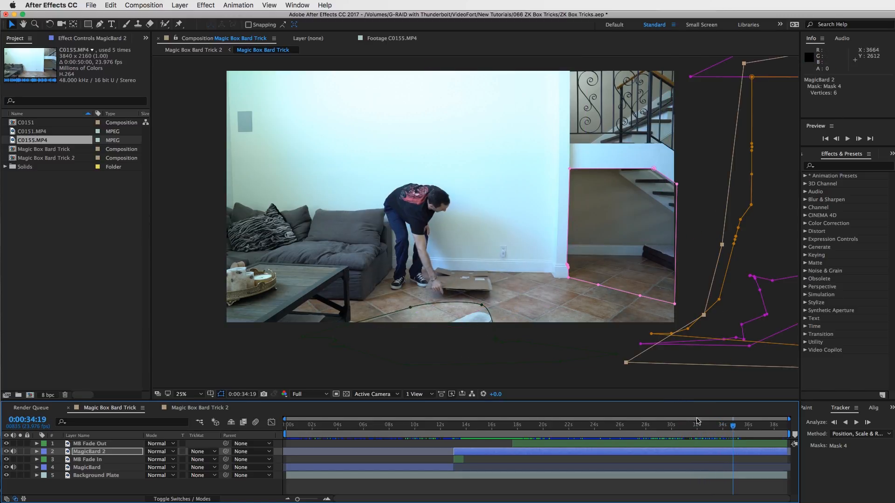
Highlight the MB Fade Out and MB Fade In layers in turn, ending with MB Fade Out selected
left_click(636, 467)
left_click(545, 443)
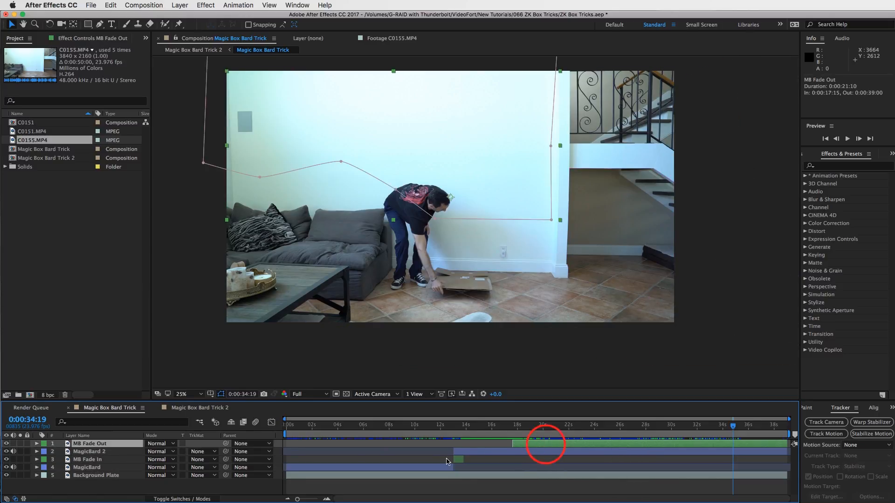
left_click(459, 461)
left_click(547, 443)
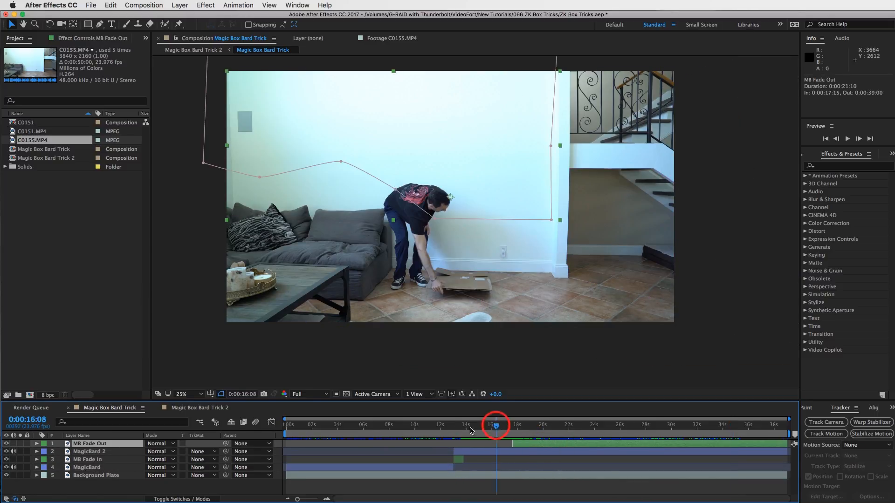
Go to 0:00:13:01 and reveal the keyframed properties of the MB Fade In layer
left_click_drag(495, 424, 455, 432)
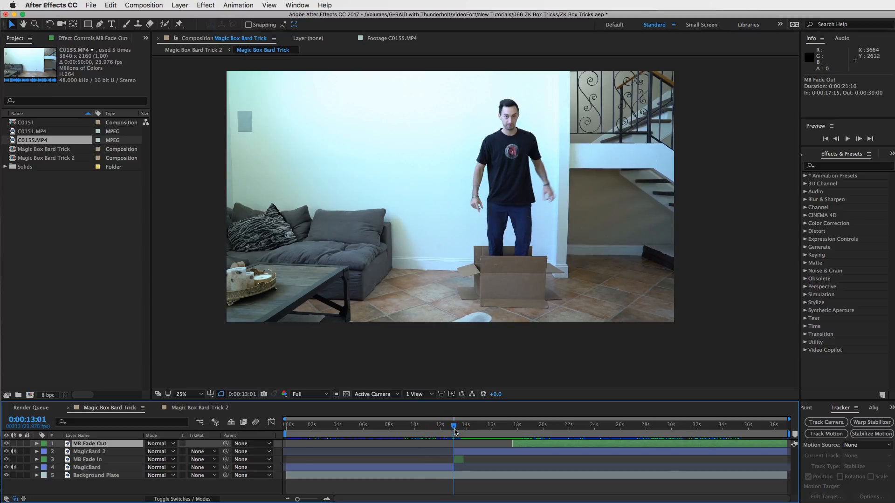
left_click(91, 461)
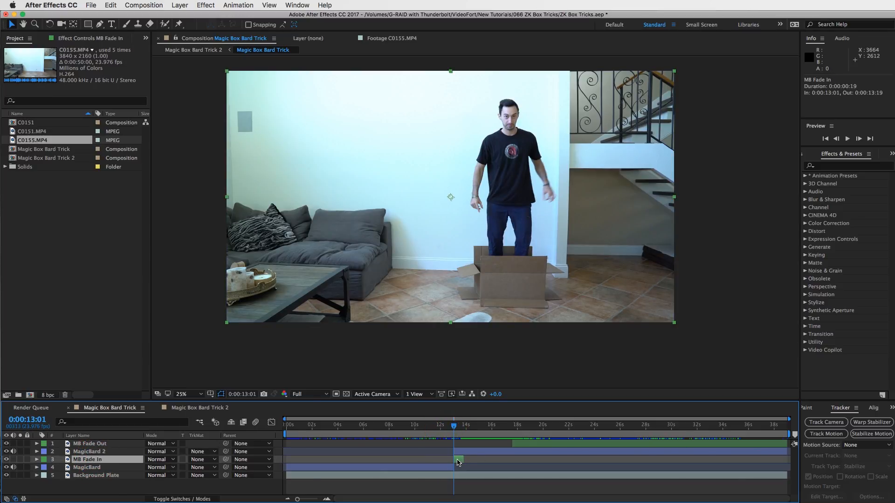
key("u")
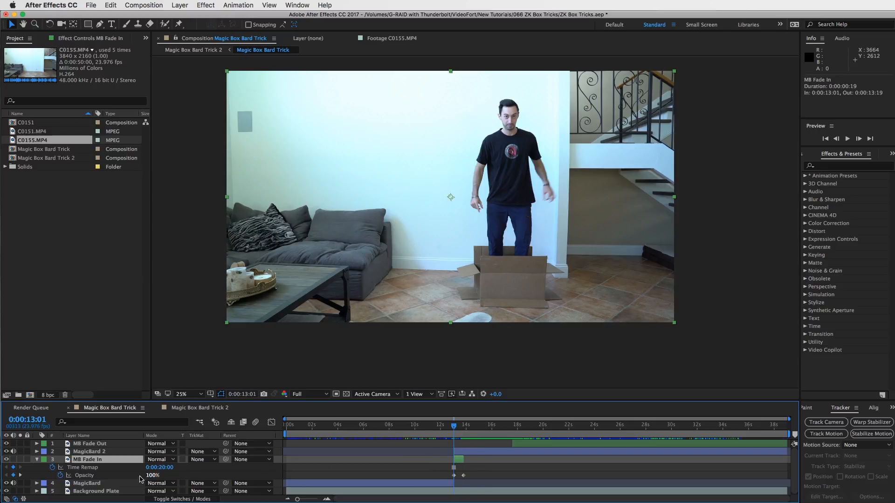
Solo the MB Fade In layer to inspect its frozen frame, and turn the solo off again
left_click(19, 460)
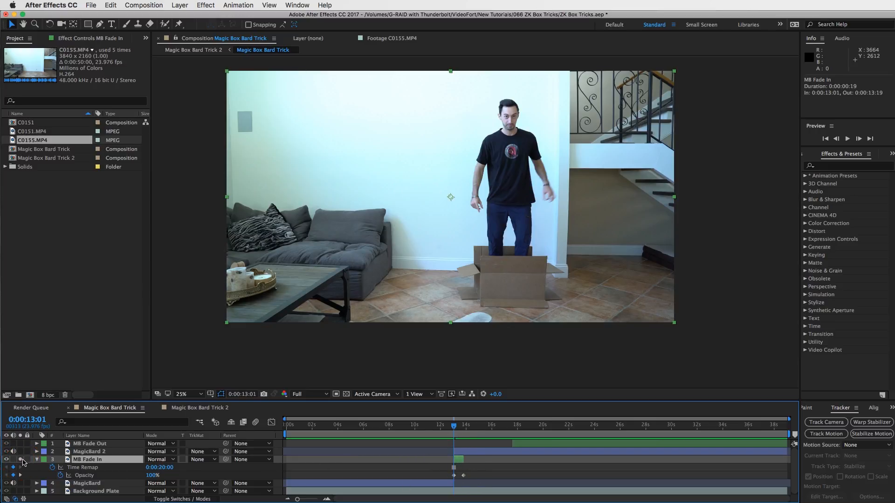
left_click_drag(455, 428, 455, 428)
left_click(459, 462)
left_click(20, 460)
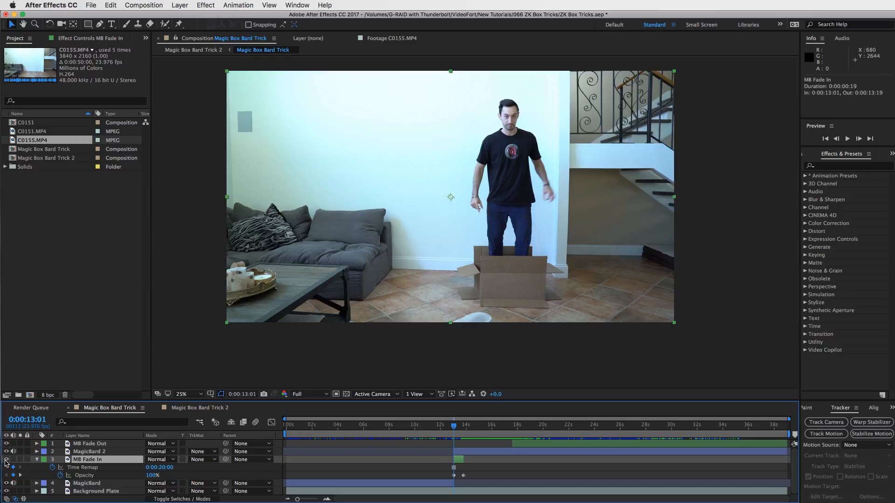
Hide the MB Fade In layer and compare the footage at 0:00:13:01 and 0:00:13:02
left_click(6, 460)
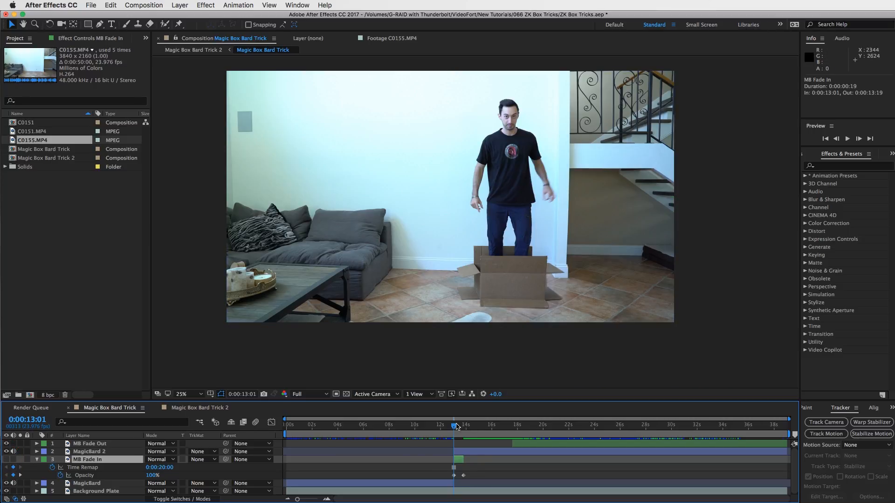
left_click_drag(456, 426, 455, 436)
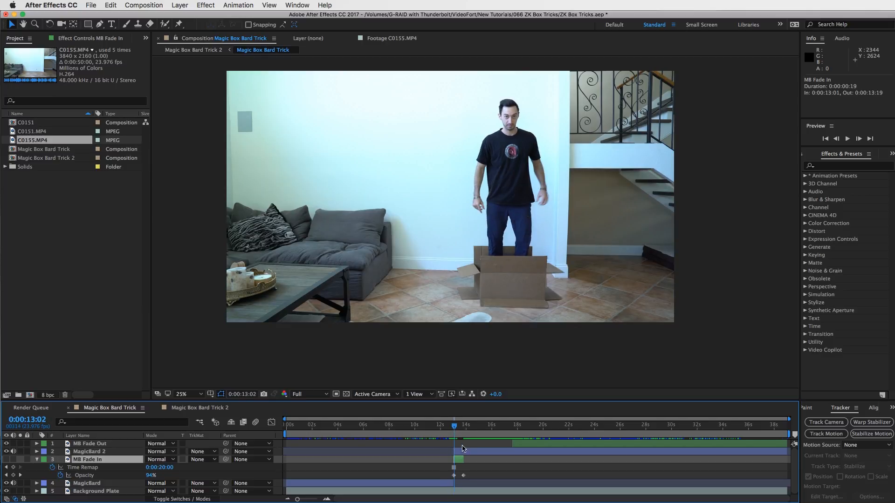
Rename the MagicBard 2 layer to MagicBard Masking
left_click(463, 450)
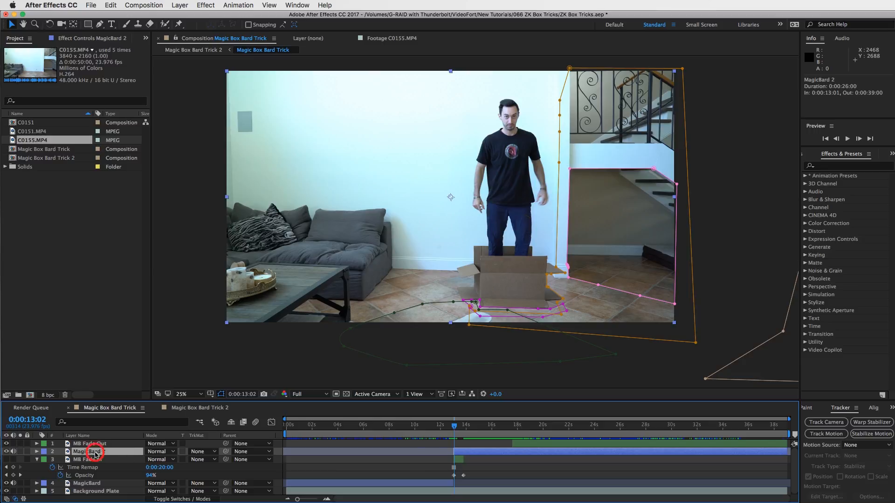
key("Return")
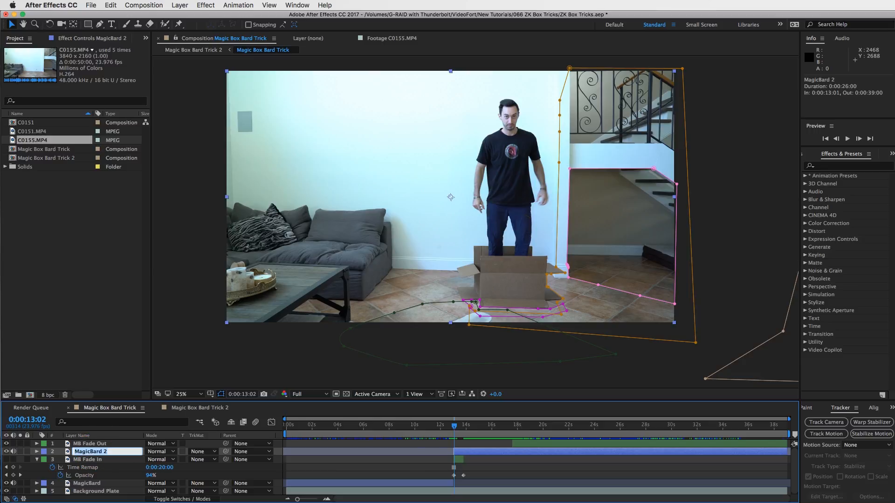
type("Magi")
type("cBard Masking")
key("Return")
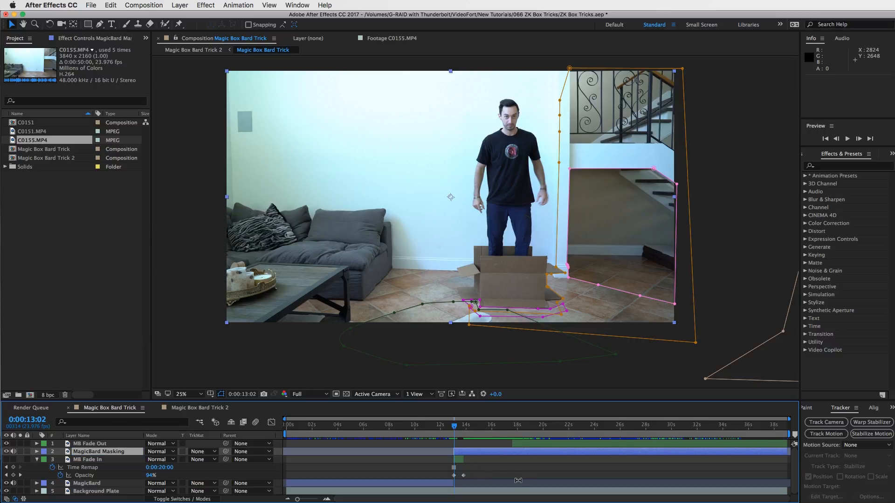
Examine the cut between 0:00:12:21 and 0:00:13:04 around the MB Fade In layer, ending at 0:00:13:01
left_click_drag(454, 428, 455, 427)
left_click(493, 463)
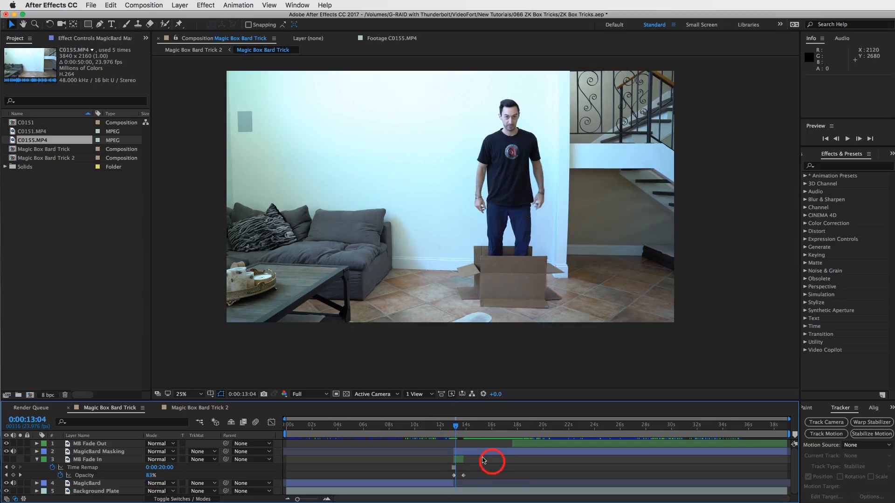
left_click(452, 425)
left_click(461, 463)
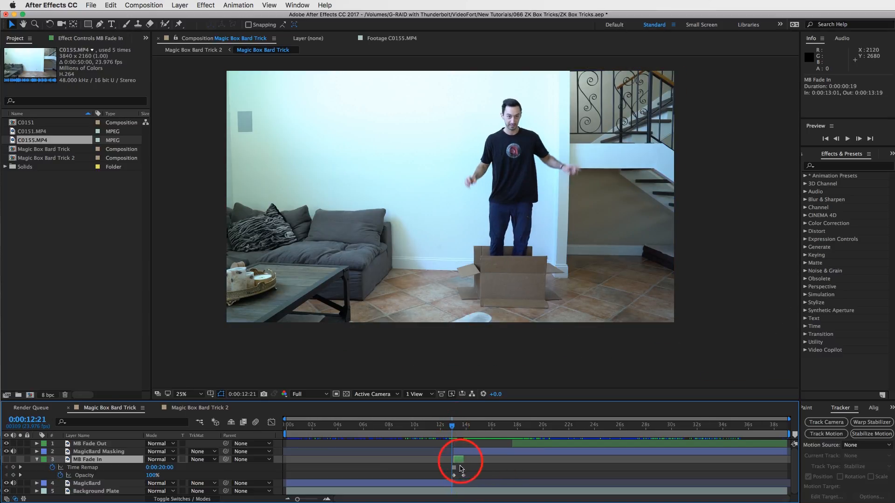
left_click(452, 426)
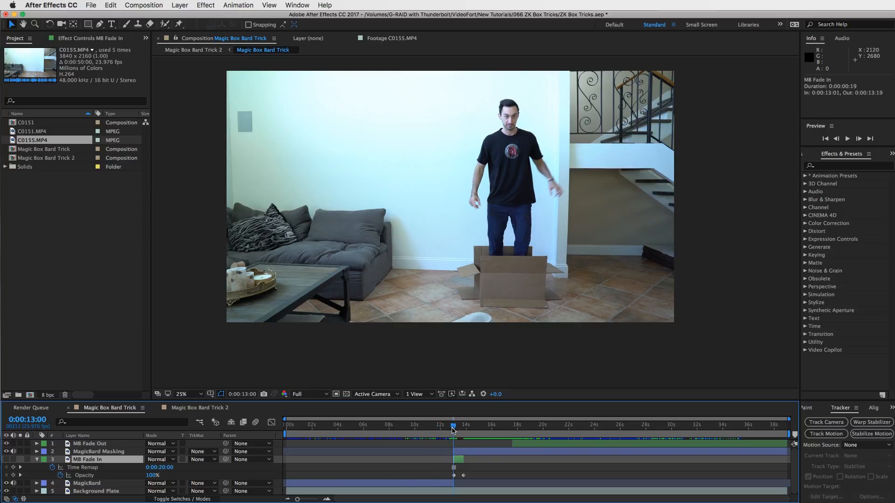
key("Page_Down")
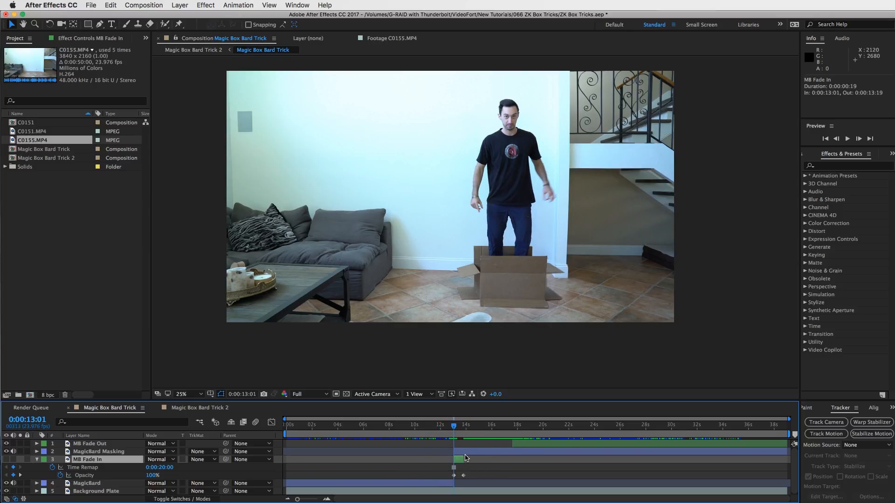
Duplicate the MagicBard Masking layer and apply Freeze Frame to the copy at 0:00:13:01
left_click(461, 452)
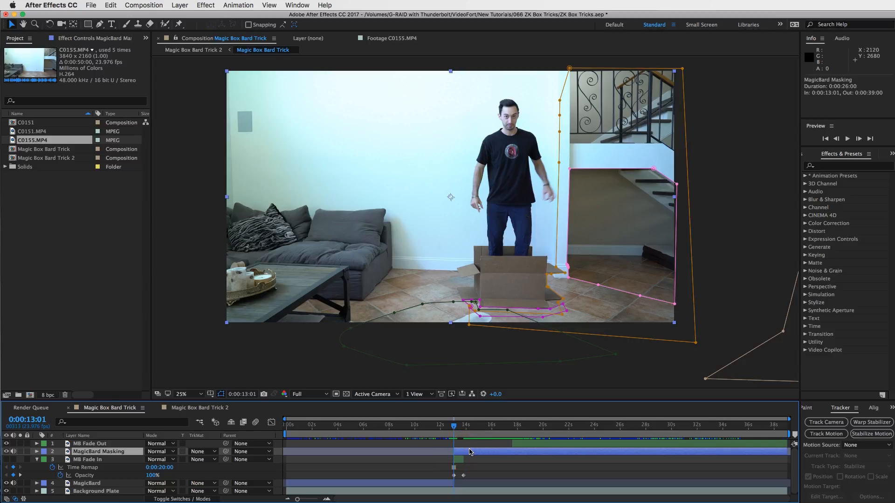
key("super+d")
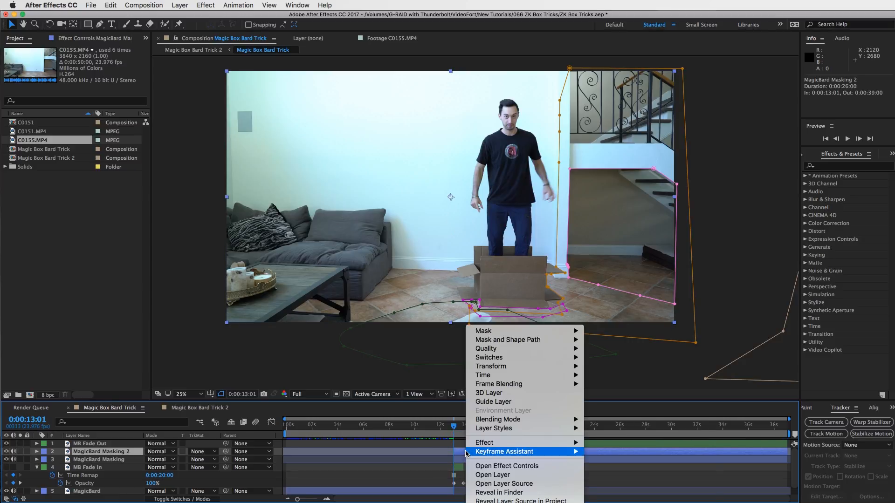
right_click(469, 451)
mouse_move(506, 375)
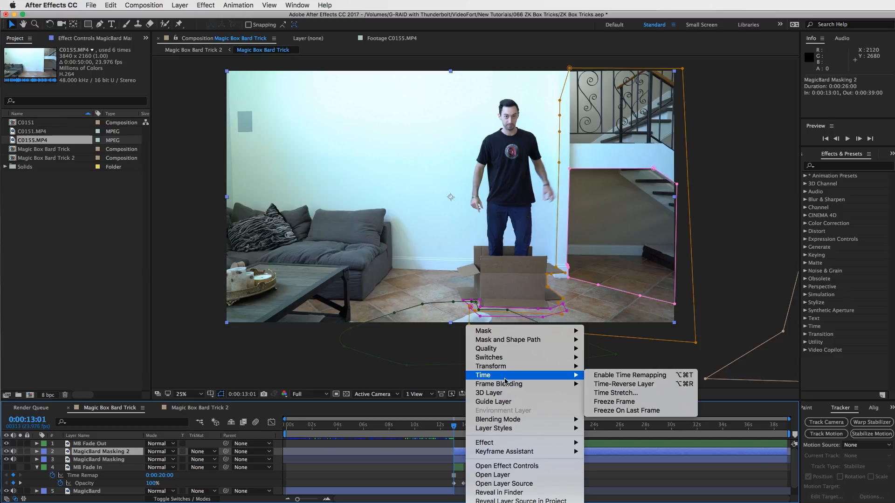
left_click(637, 401)
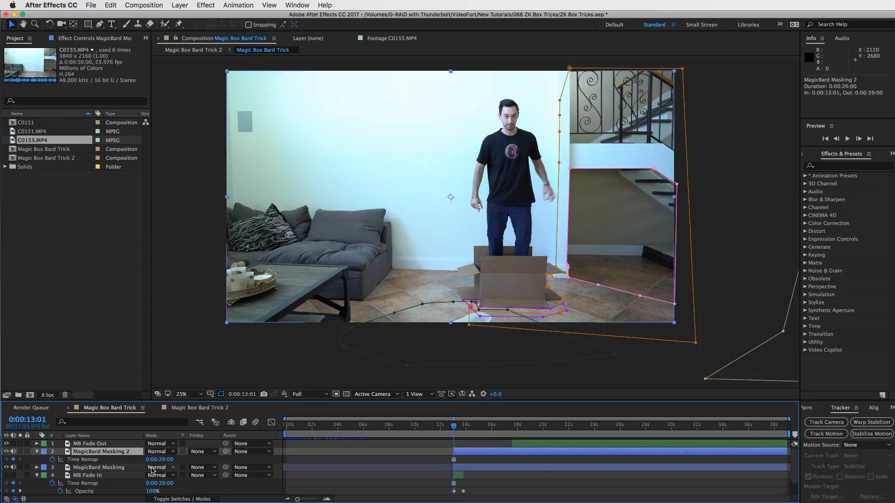
Delete every mask from the MagicBard Masking 2 layer, from Mask 1 through Mask 5, including Mask 4 – Shadow Destroyer
key("m")
left_click(75, 460)
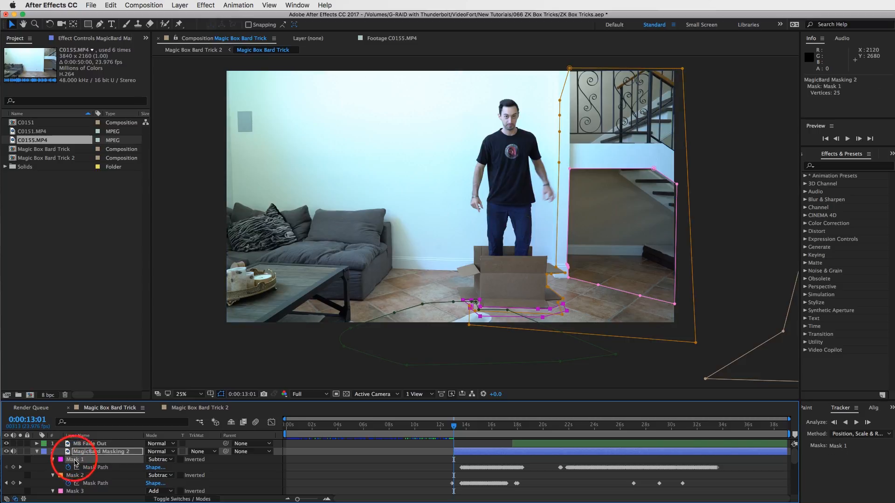
key("Delete")
left_click(76, 461)
key("Delete")
left_click(75, 460)
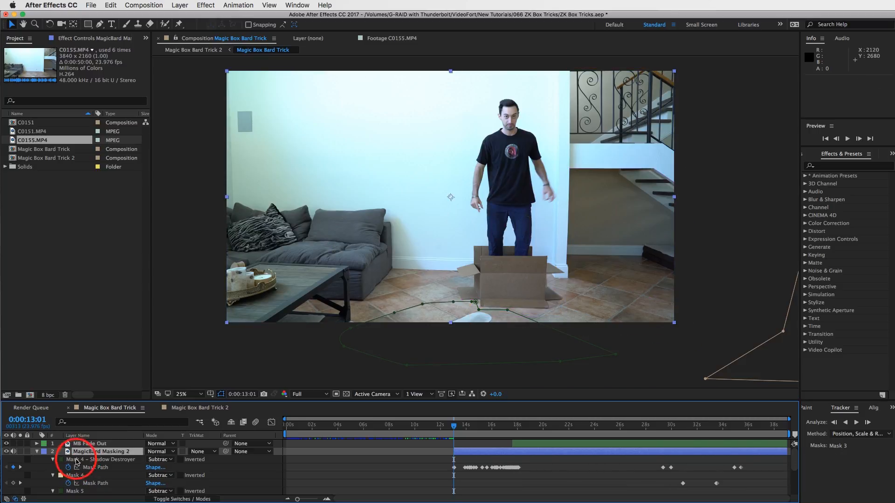
key("Delete")
left_click(76, 461)
key("Delete")
left_click(76, 460)
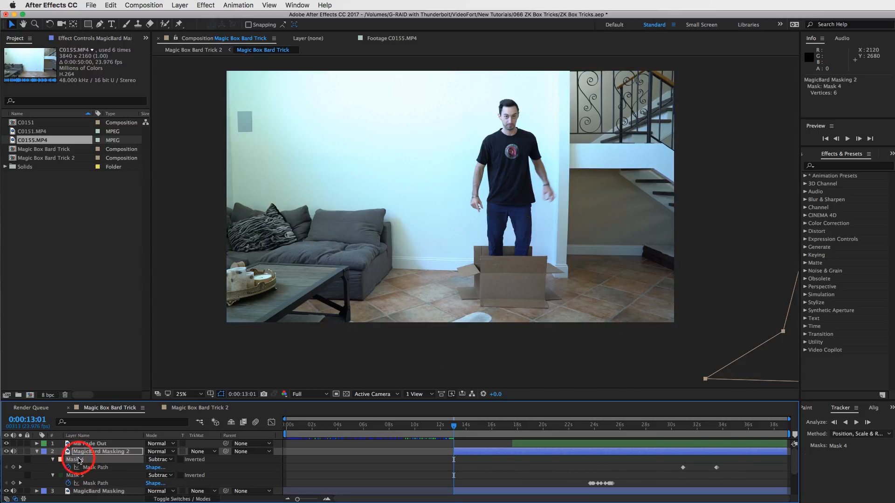
key("Delete")
left_click(76, 461)
key("Delete")
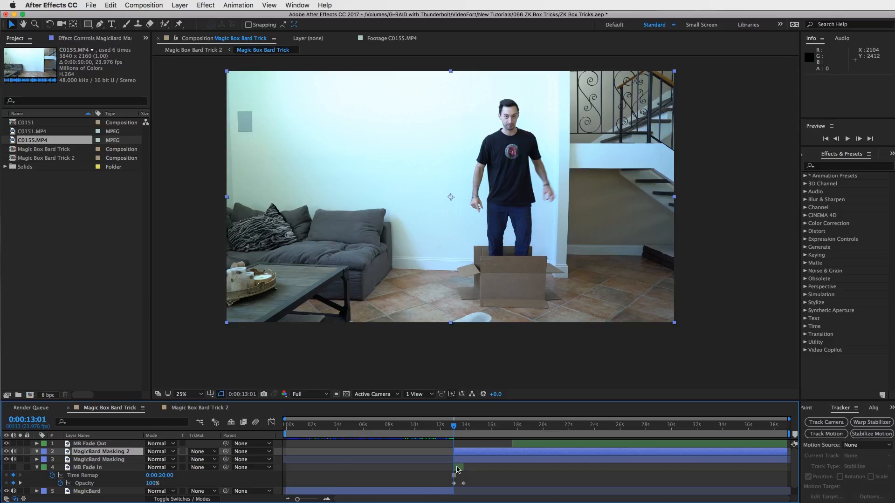
Delete the MagicBard Masking 2 layer, and highlight the MB Fade In and MagicBard Masking layers in turn, ending with nothing selected
left_click(464, 452)
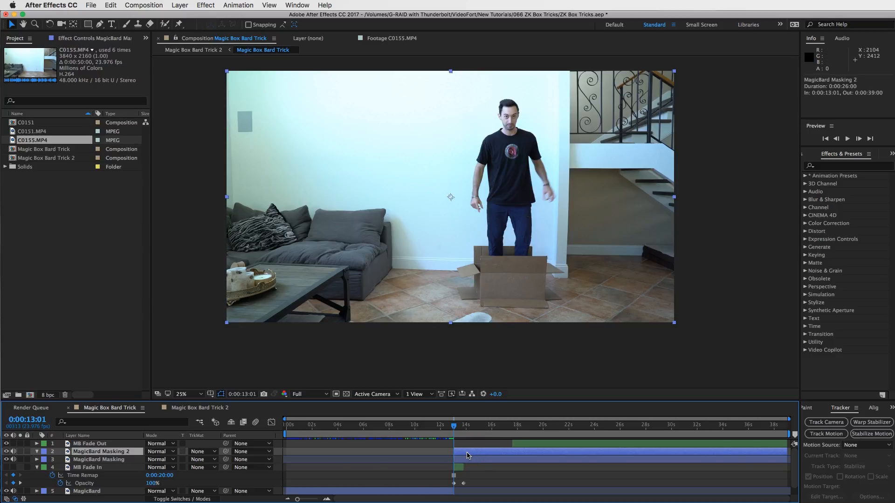
key("Delete")
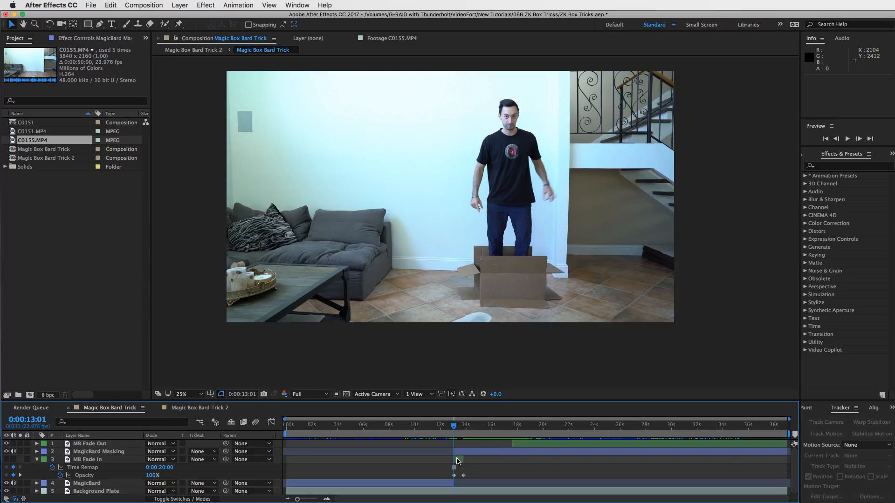
left_click(459, 459)
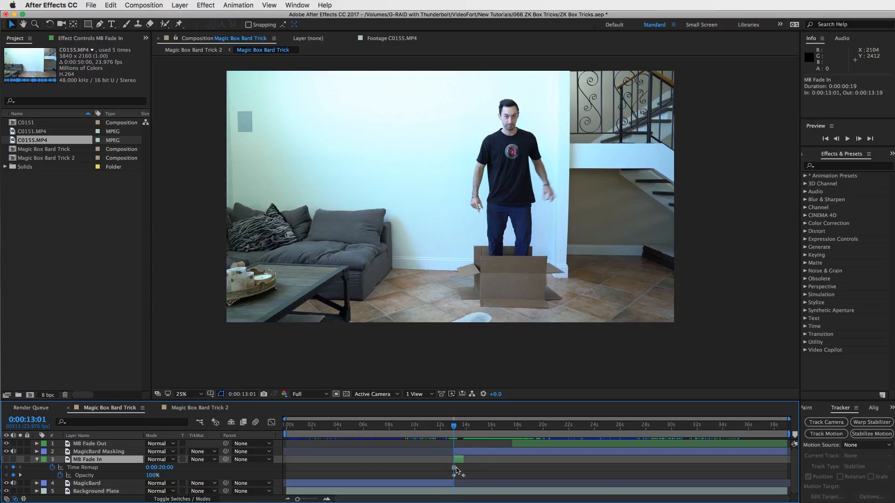
left_click(470, 452)
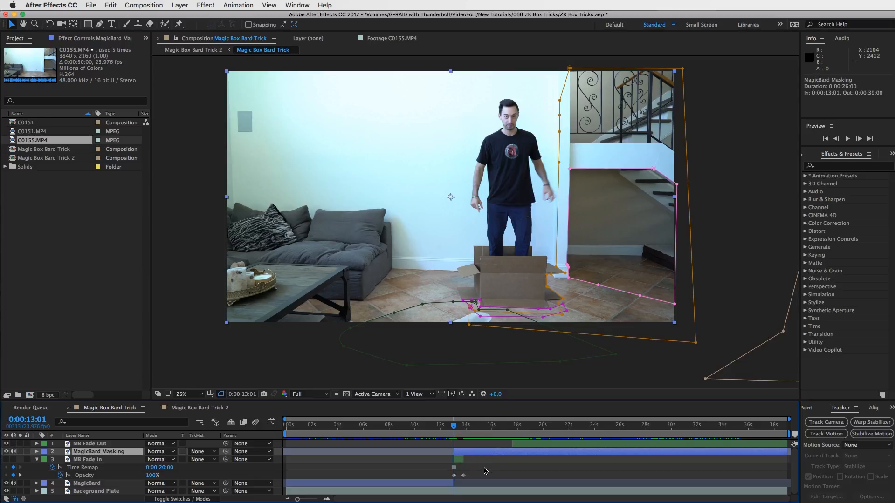
left_click(484, 471)
Make the MB Fade In layer visible again at 0:00:13:02 and enlarge the composition to fit the viewer
mouse_move(452, 425)
left_mouse_down()
mouse_move(439, 426)
mouse_move(468, 431)
mouse_move(454, 430)
left_mouse_up()
left_click(7, 459)
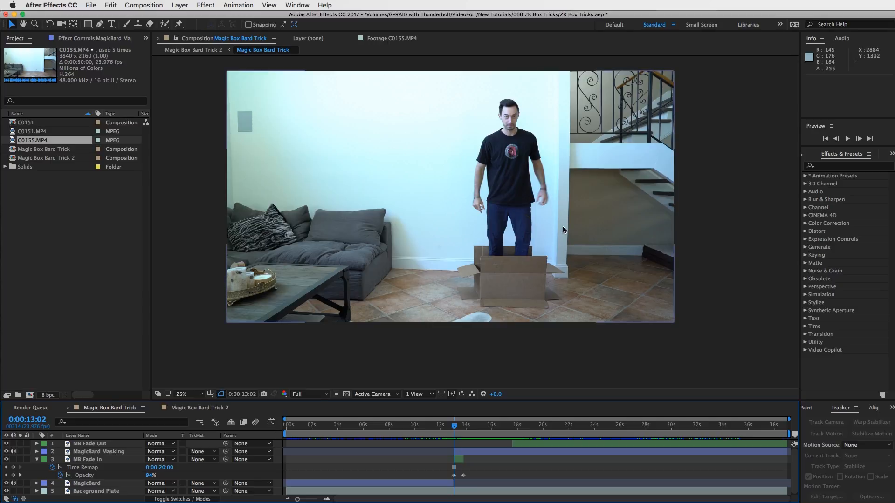
left_click(196, 395)
left_click(253, 382)
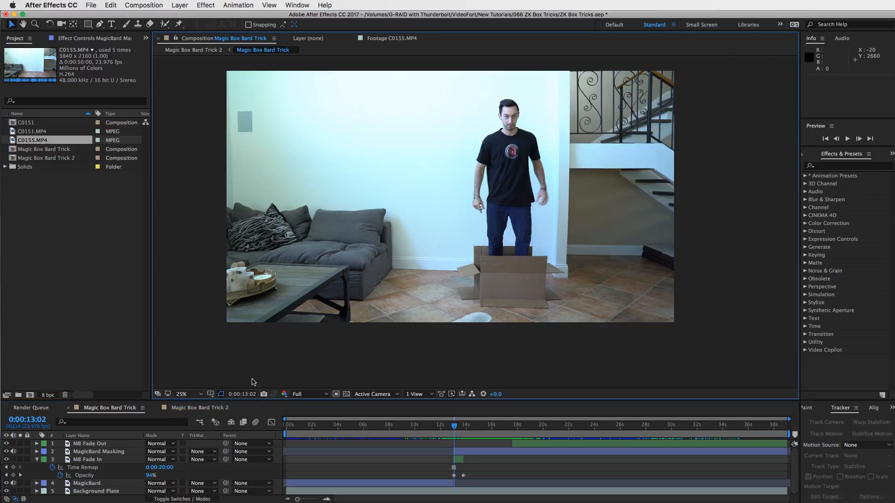
Review the transition from 0:00:12:23 to 0:00:13:22 with the MB Fade In layer visible
mouse_move(452, 428)
left_mouse_down()
mouse_move(463, 430)
mouse_move(453, 434)
left_mouse_up()
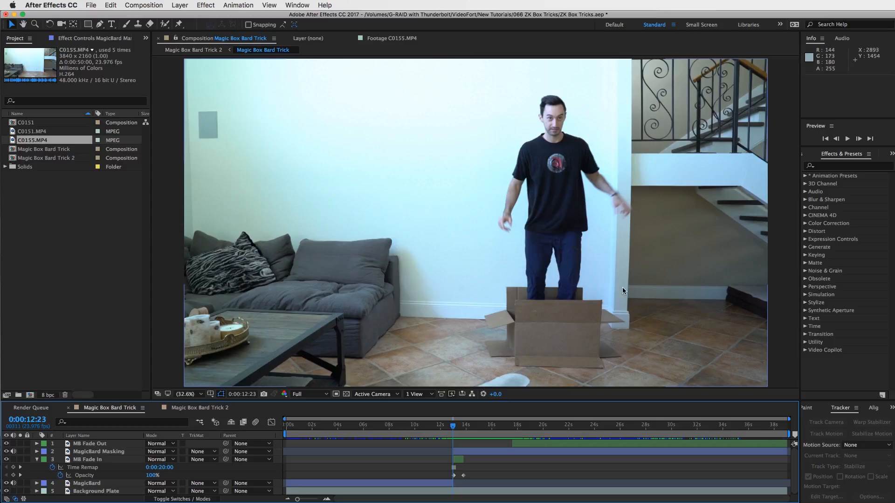
left_click(450, 427)
left_click_drag(450, 427, 453, 429)
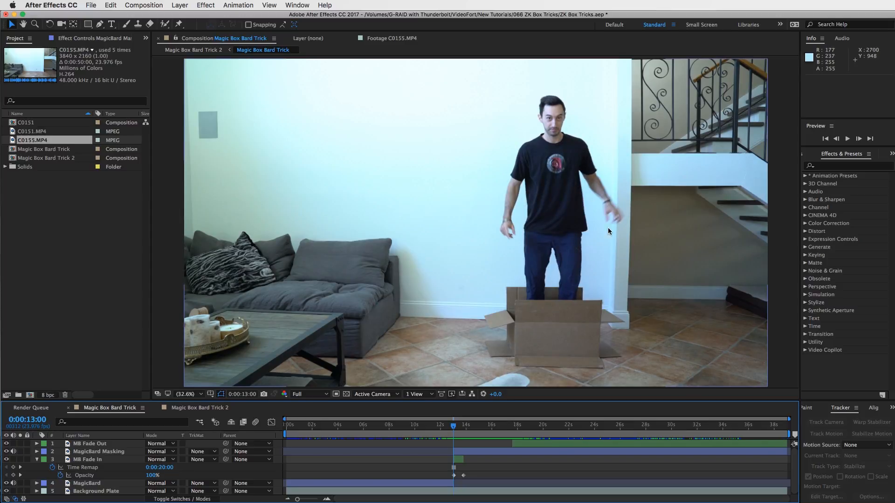
left_click_drag(453, 428, 465, 428)
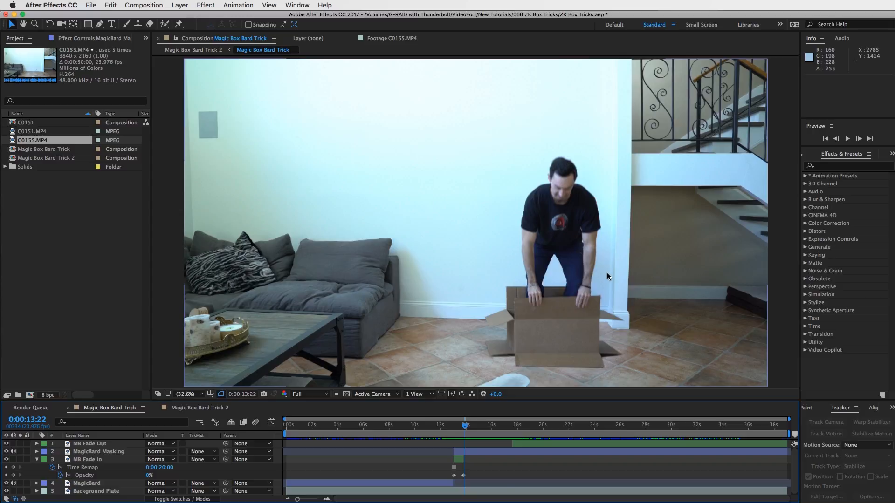
Go to 0:00:18:22 and reveal the keyframed properties of the MB Fade Out layer
mouse_move(464, 428)
left_mouse_down()
mouse_move(517, 429)
mouse_move(459, 443)
mouse_move(494, 446)
left_mouse_up()
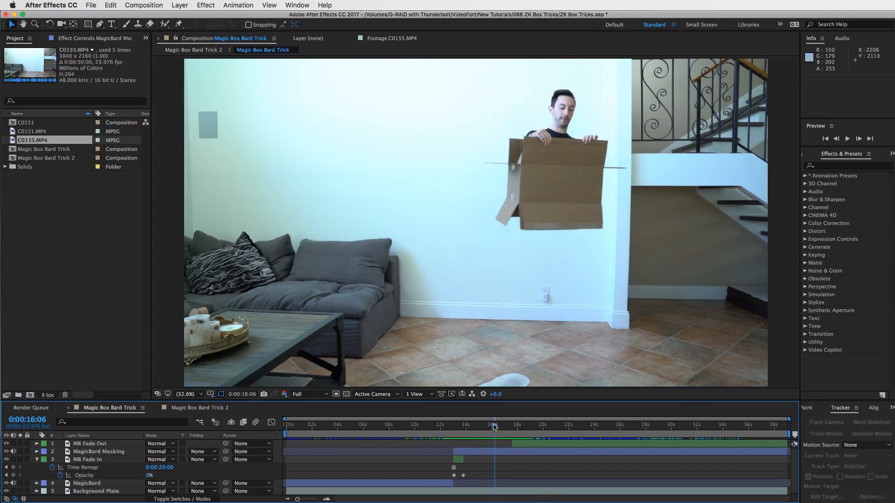
left_click_drag(495, 427, 529, 430)
left_click(522, 443)
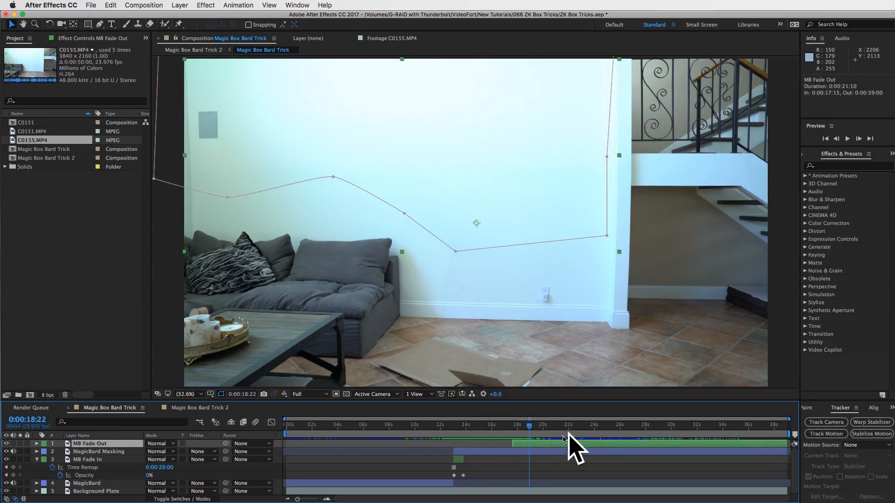
left_click(546, 443)
key("u")
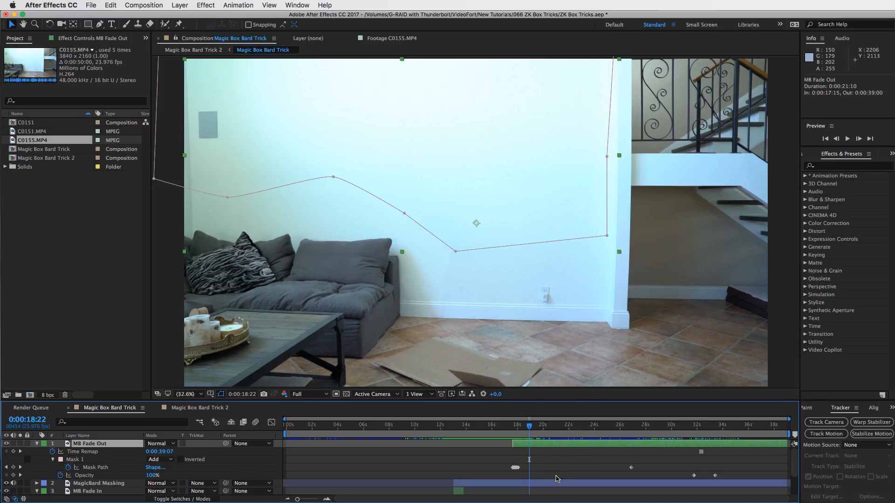
Reselect the MB Fade Out layer and examine its mask near the layer's start at 0:00:17:16
left_click(557, 476)
left_click(531, 443)
left_click_drag(528, 426, 513, 426)
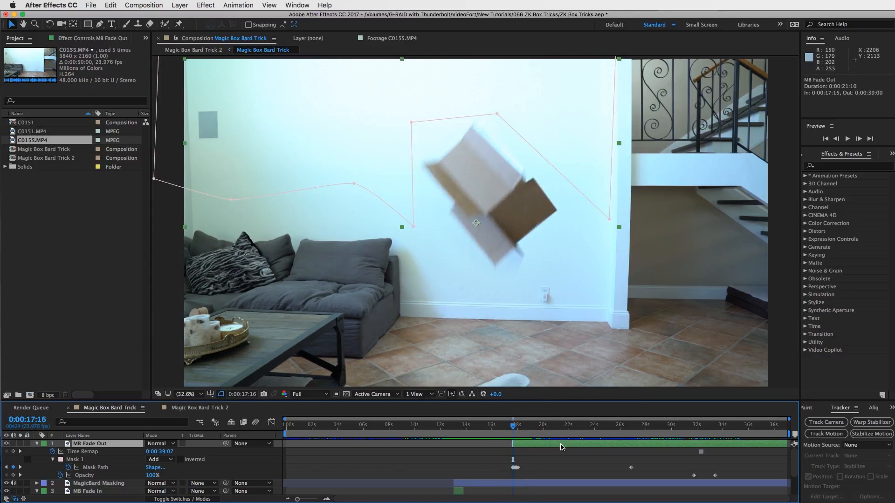
Reselect the MB Fade Out layer and move forward to 0:00:18:06 to examine its mask around the fallen box
left_click(561, 445)
scroll(564, 474, "down", 3)
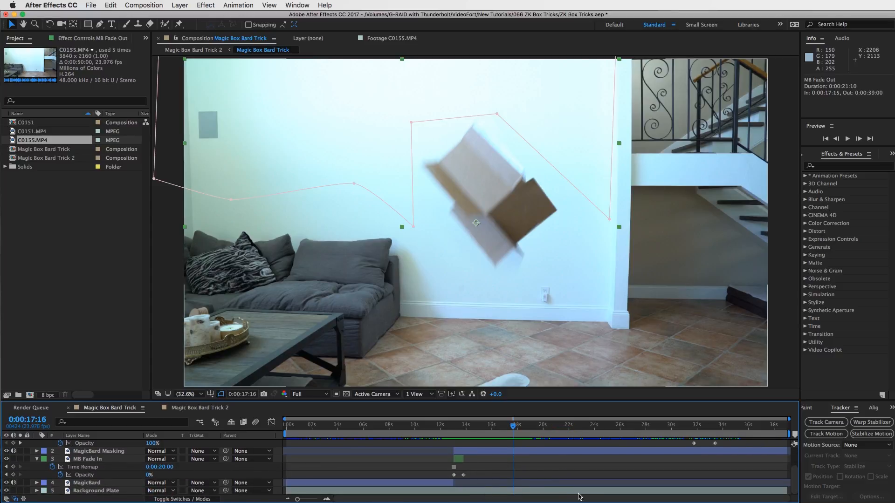
scroll(573, 495, "up", 3)
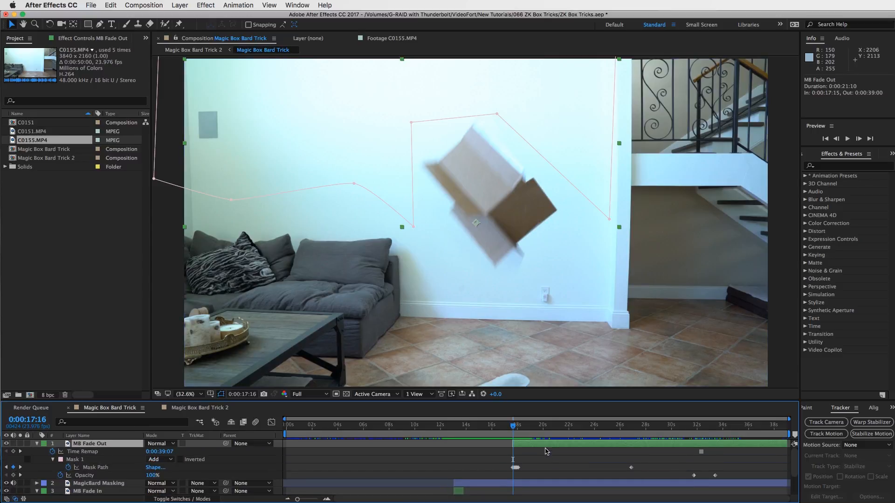
left_click(545, 447)
left_click_drag(514, 426, 521, 430)
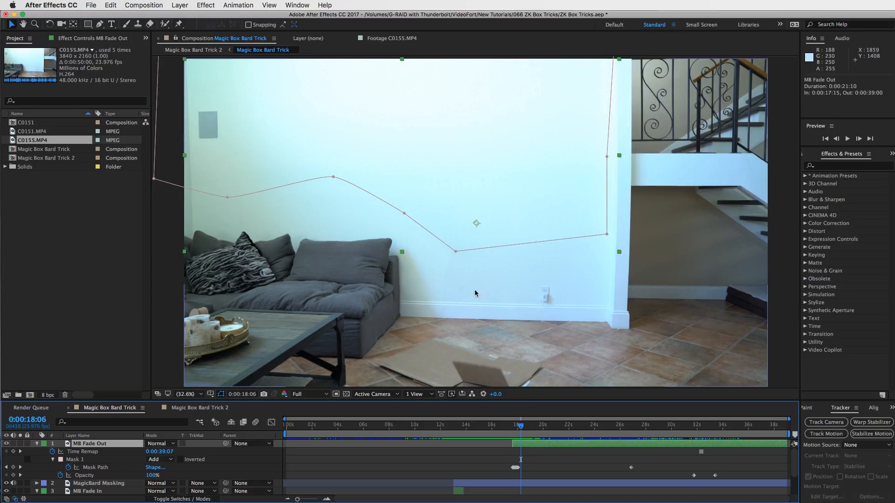
Reveal the feather, opacity and expansion settings of Mask 1 on the MB Fade Out layer, and deselect the layer
left_click(53, 460)
left_click(53, 460)
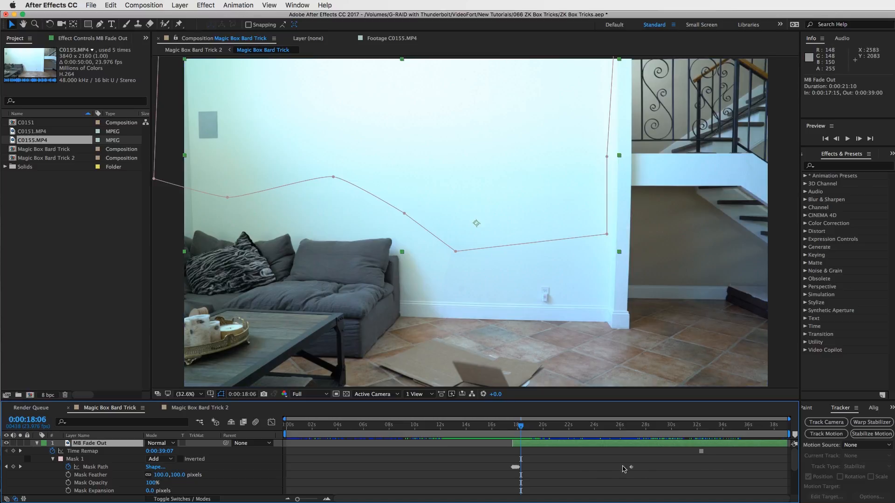
left_click(579, 463)
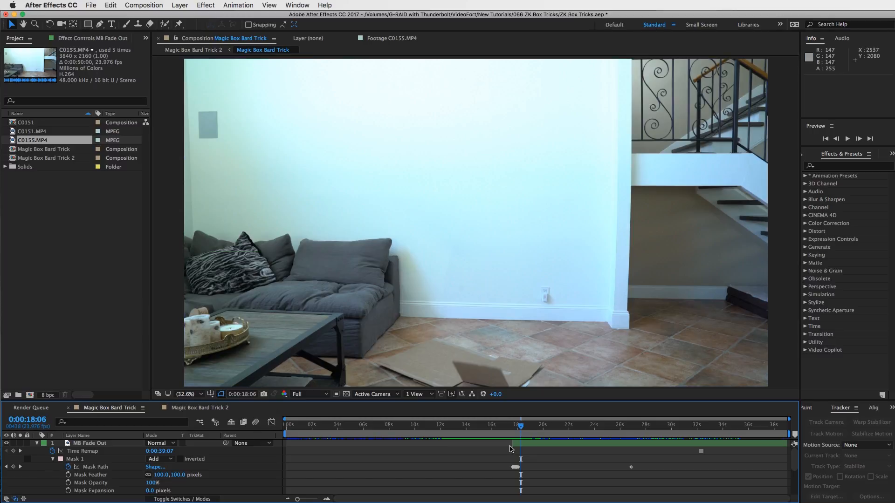
Select the MB Fade Out layer and follow its mask forward to the Time Remap keyframe at 0:00:32:08
left_click(532, 443)
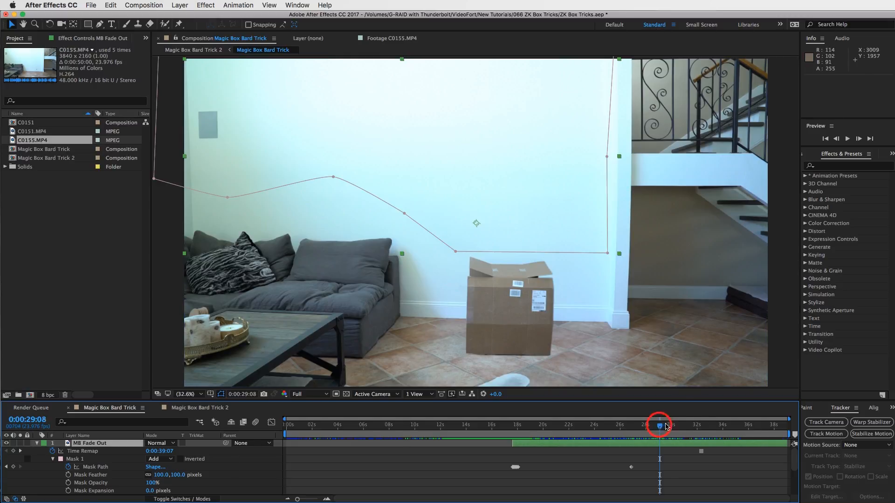
left_click_drag(666, 426, 688, 430)
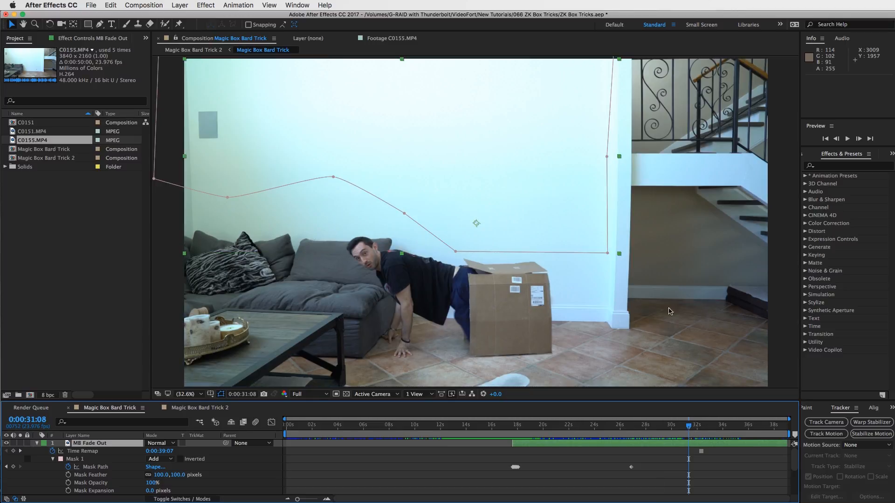
left_click_drag(686, 425, 698, 427)
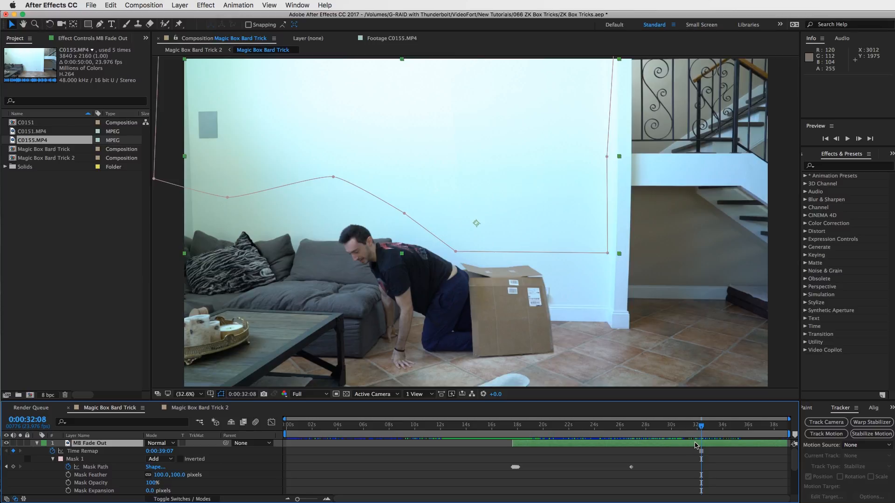
left_click(695, 446)
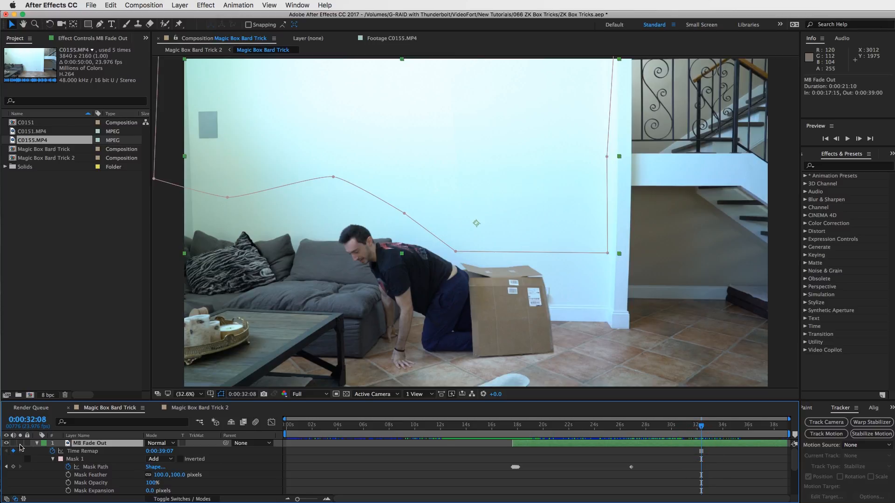
Solo the MB Fade Out layer and set its Mask 1 mode to None to show the whole freeze frame
left_click(20, 444)
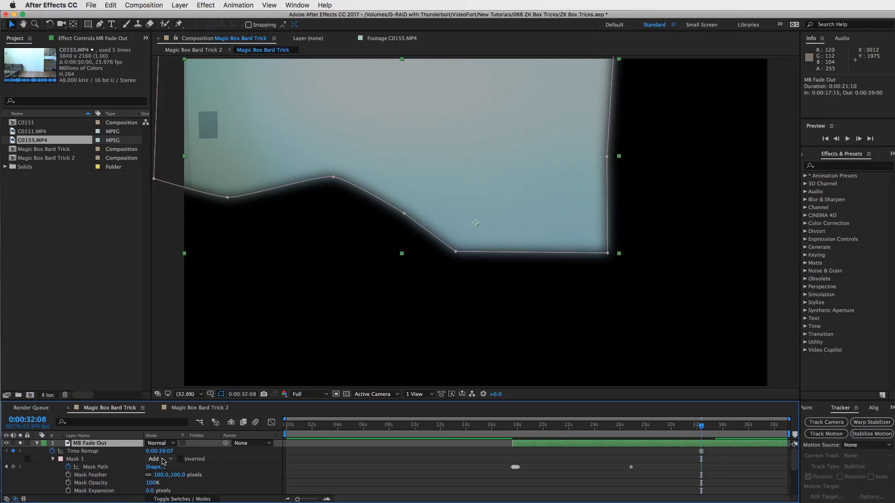
left_click(162, 461)
left_click(165, 468)
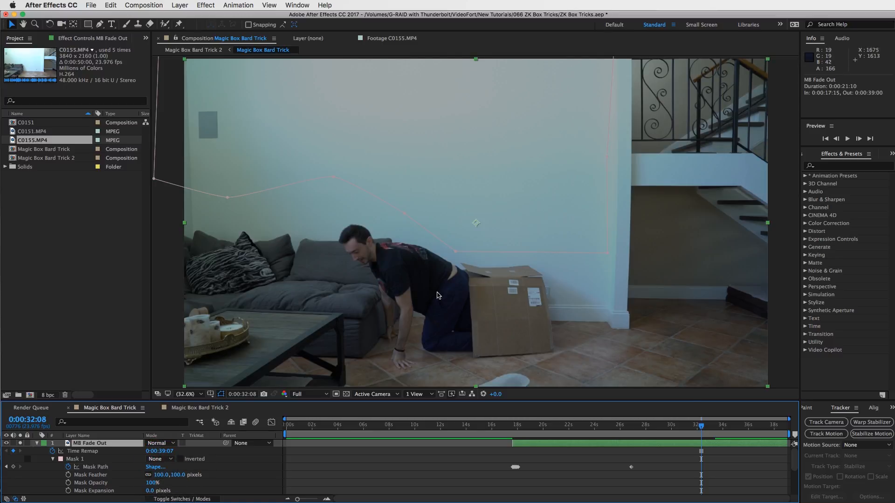
Step back to 0:00:31:21 and examine the soloed freeze frame's opacity fade and its keyframes
mouse_move(701, 426)
left_mouse_down()
mouse_move(617, 428)
mouse_move(699, 431)
left_mouse_up()
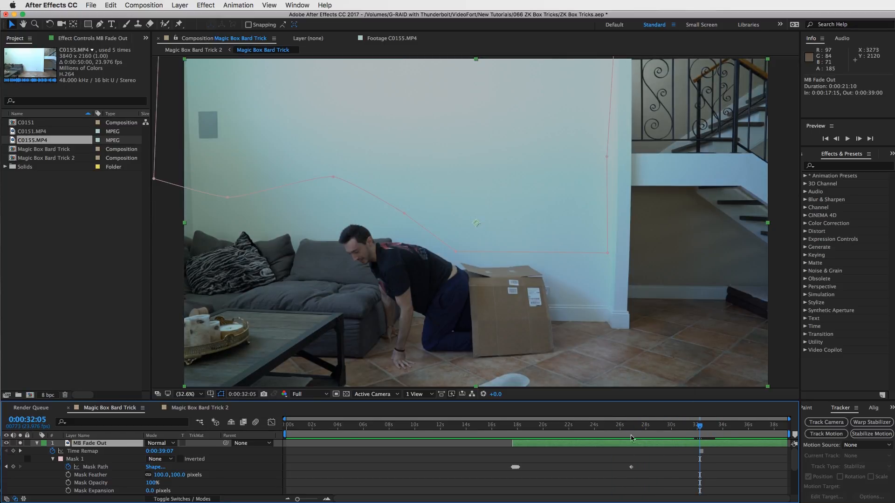
left_click_drag(700, 426, 696, 472)
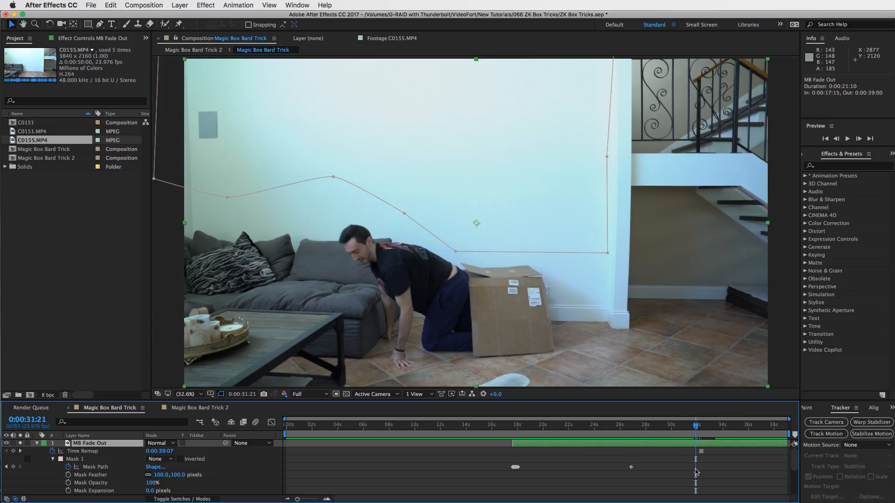
scroll(696, 472, "down", 5)
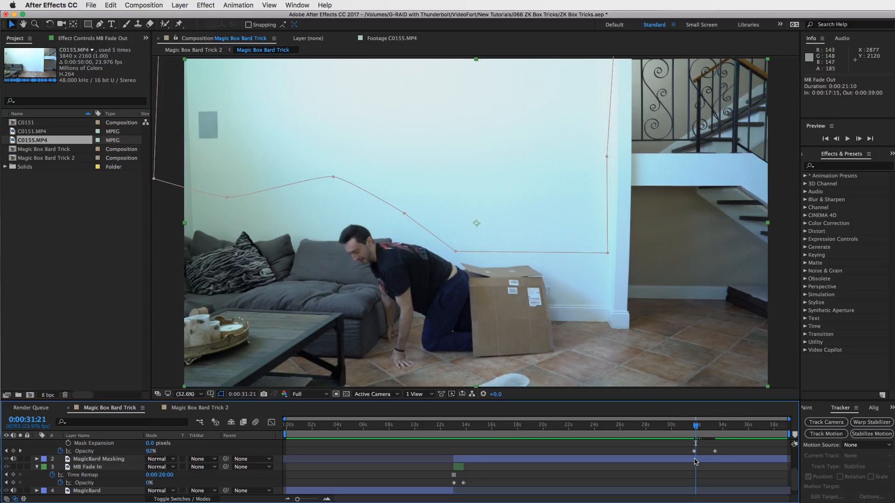
Reveal the masks of the MagicBard Masking layer, examine their keyframes around 0:00:31:21, and collapse the layer
left_click(694, 462)
key("m")
scroll(696, 465, "down", 5)
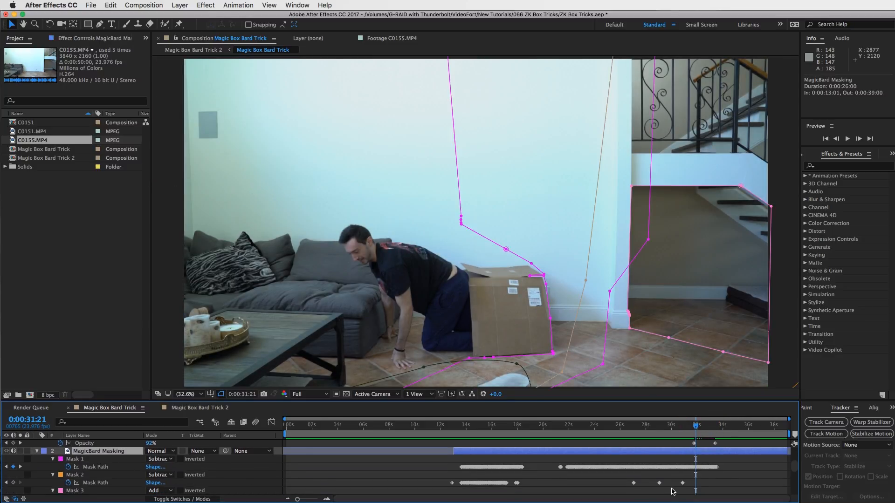
scroll(699, 474, "down", 2)
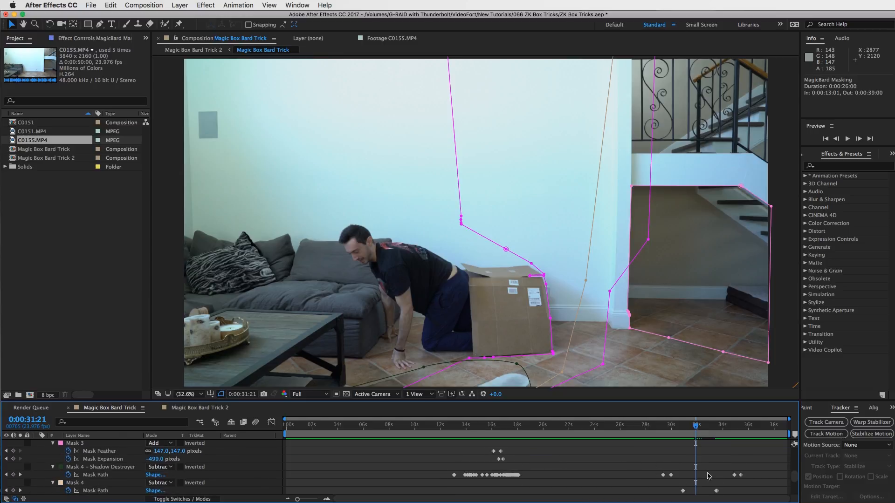
scroll(699, 466, "down", 3)
scroll(686, 478, "up", 8)
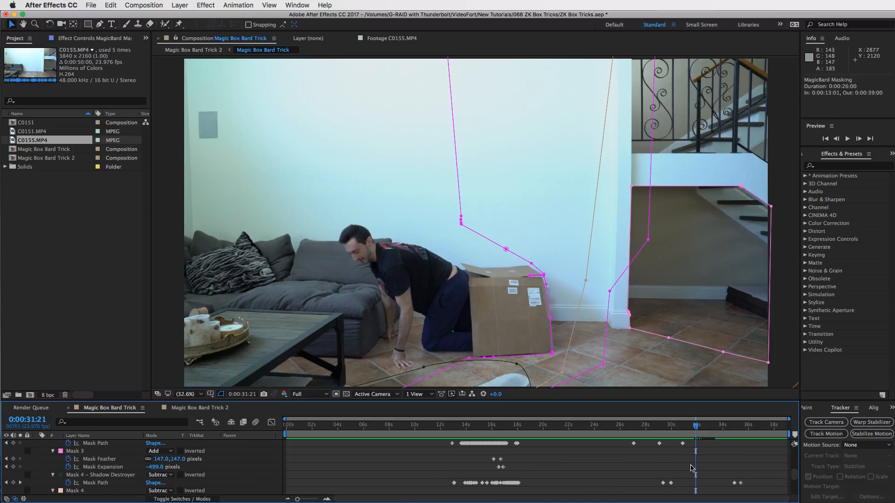
scroll(690, 482, "down", 4)
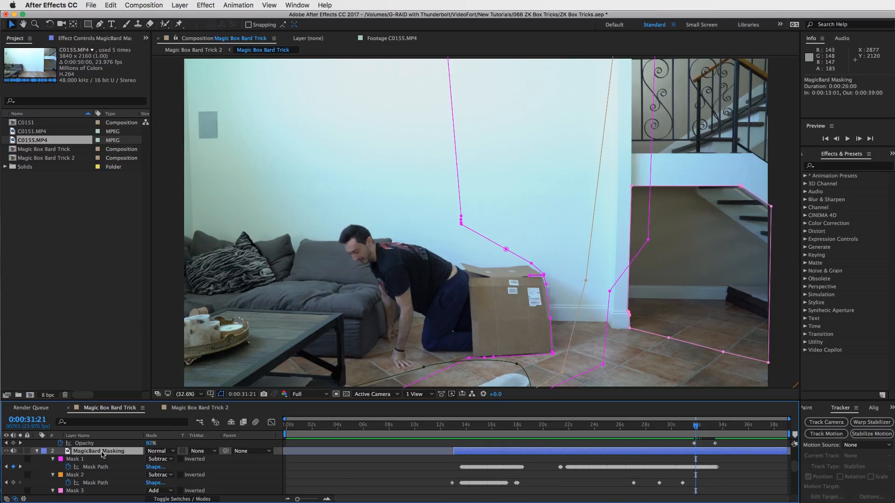
left_click(37, 451)
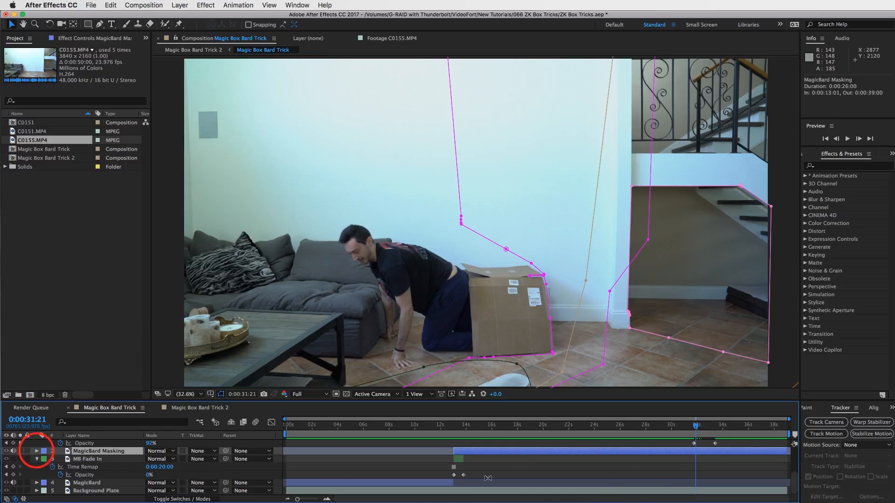
Unsolo the MB Fade Out layer at 0:00:32:09 with Mask 1 back in Add mode, and collapse the mask's properties
scroll(704, 464, "up", 5)
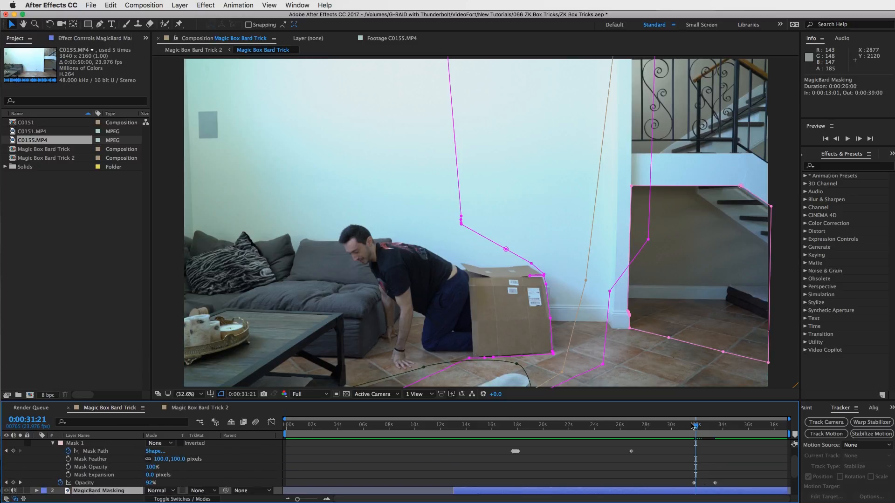
scroll(707, 447, "up", 2)
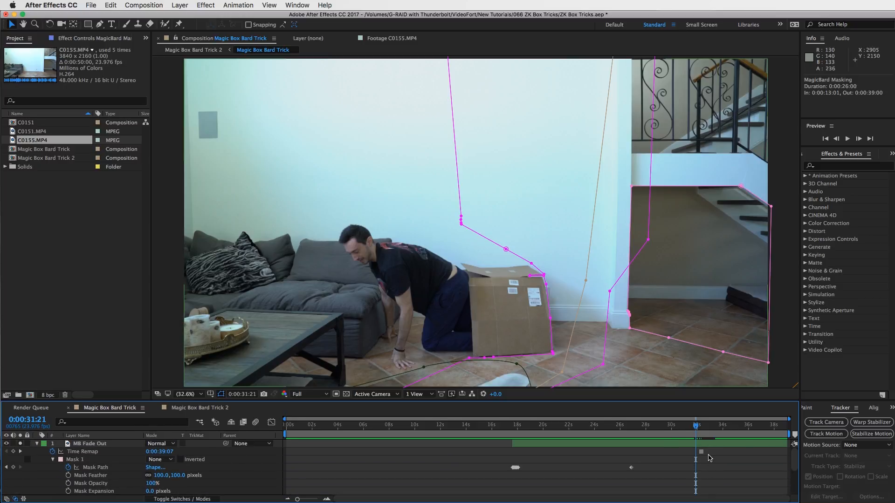
left_click(696, 425)
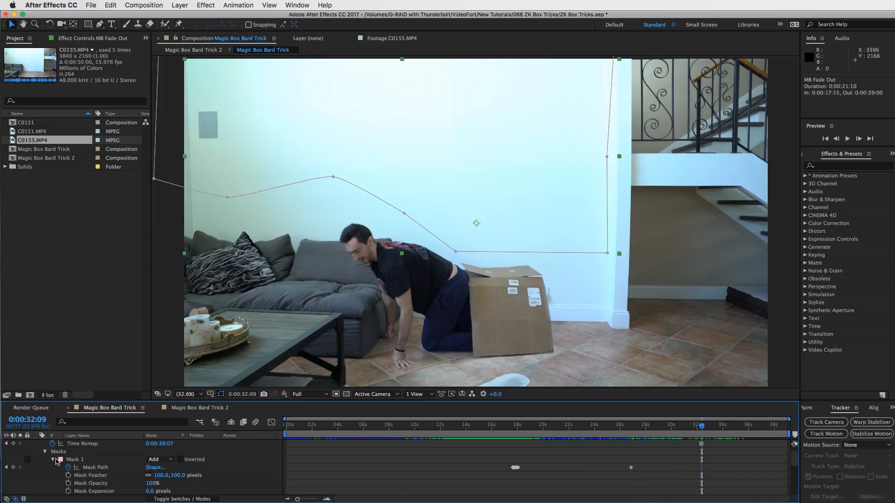
left_click(55, 460)
scroll(614, 479, "up", 1)
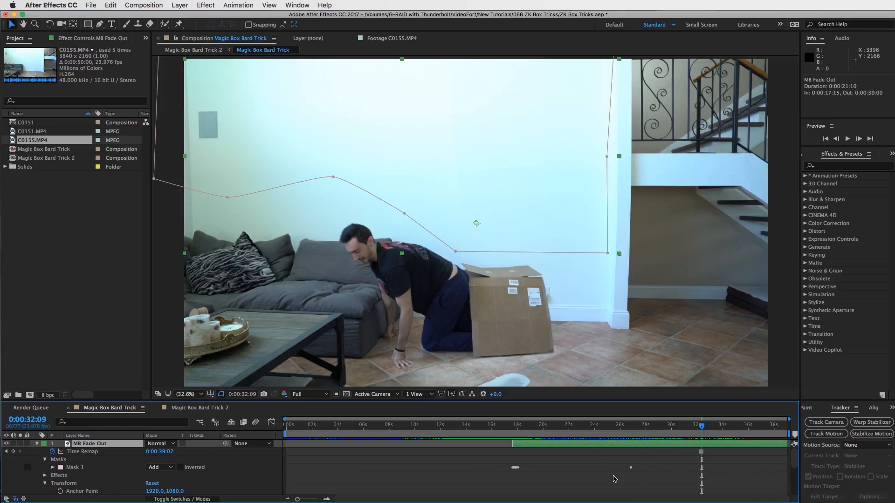
Review the fade-out transition from 0:00:30:05 to 0:00:33:13 and deselect the MB Fade Out layer
left_click(697, 429)
left_click_drag(698, 429, 674, 426)
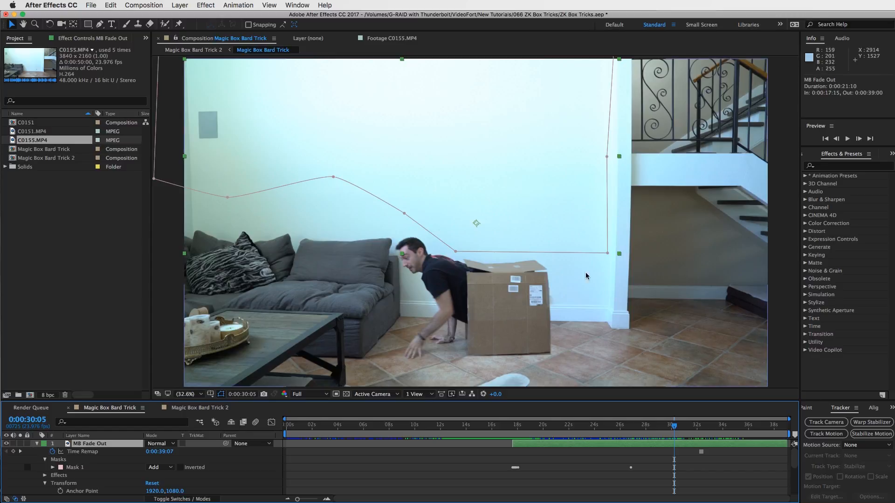
left_click(703, 473)
left_click_drag(674, 426, 717, 434)
left_click(682, 443)
left_click(724, 465)
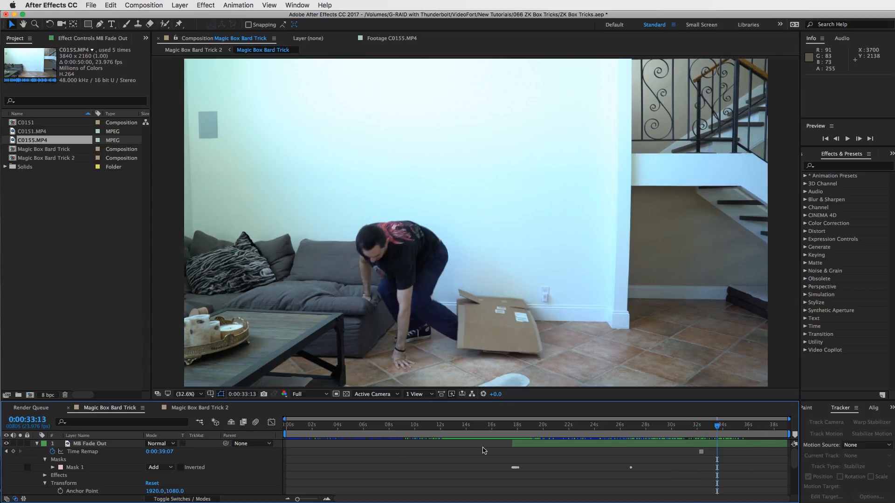
Move to 0:00:37:12 with MB Fade Out collapsed, and briefly reveal that layer's keyframed properties to examine them
left_click(37, 443)
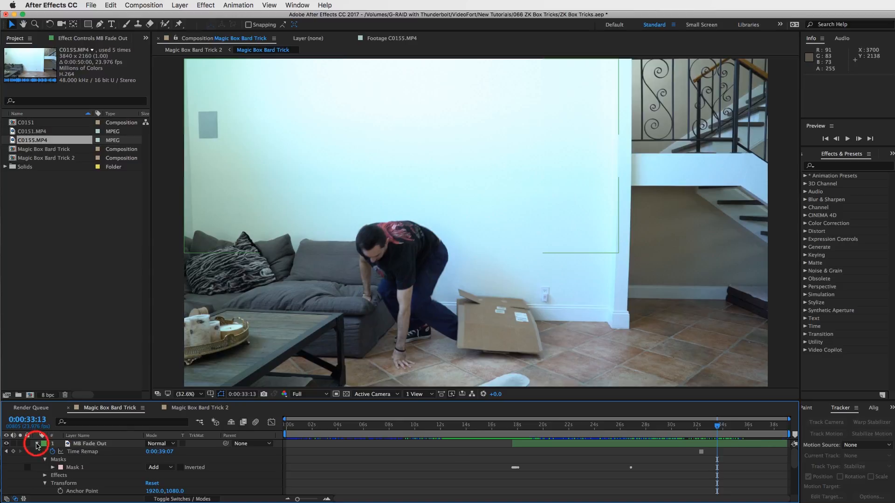
left_click(688, 458)
left_click_drag(716, 425, 768, 424)
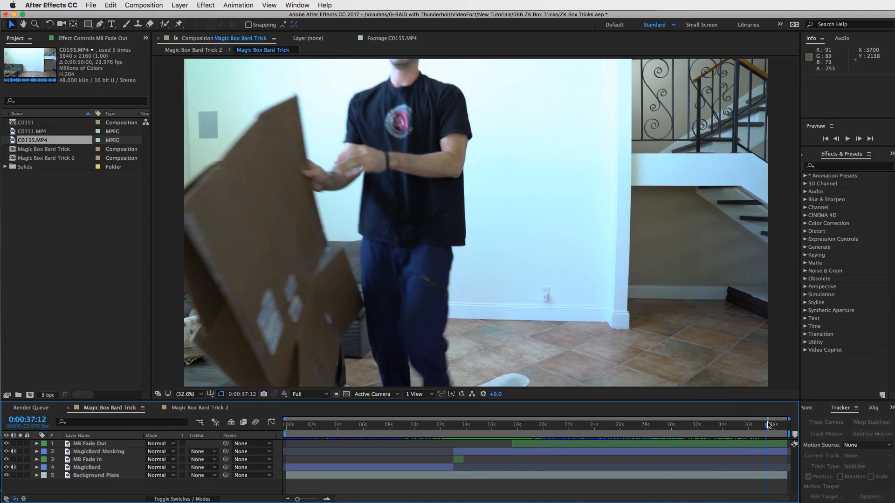
left_click(760, 445)
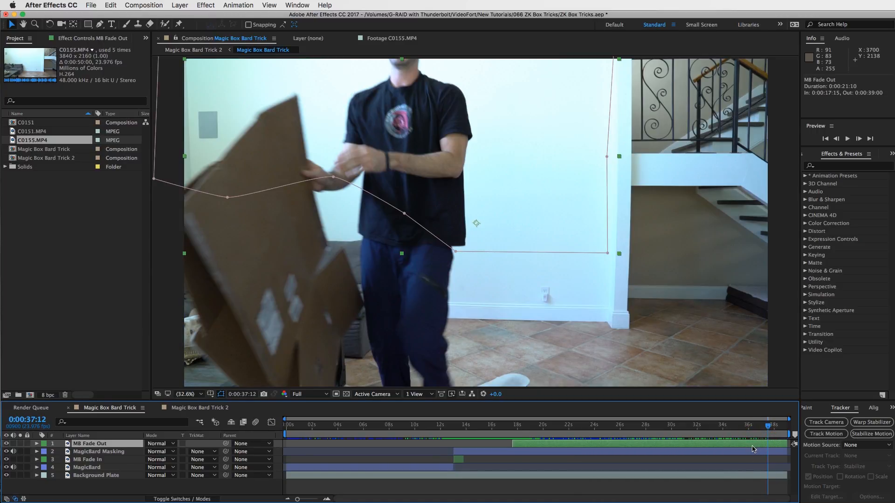
key("u")
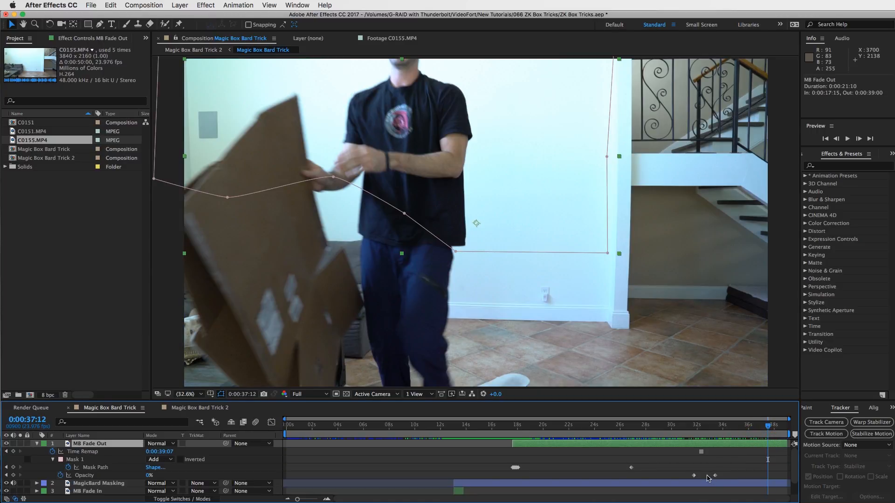
key("u")
Reveal the keyframed masks of the MagicBard Masking layer, examine the last Shadow Destroyer keyframes, and collapse the layer
left_click(727, 451)
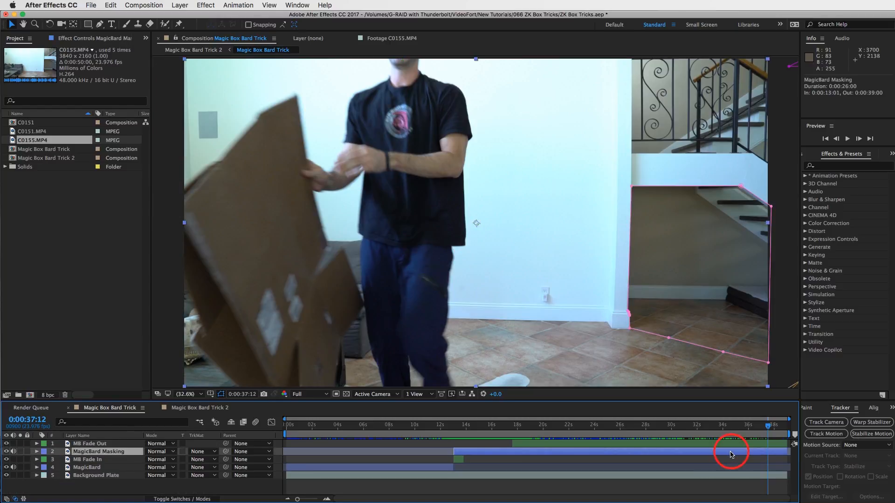
key("u")
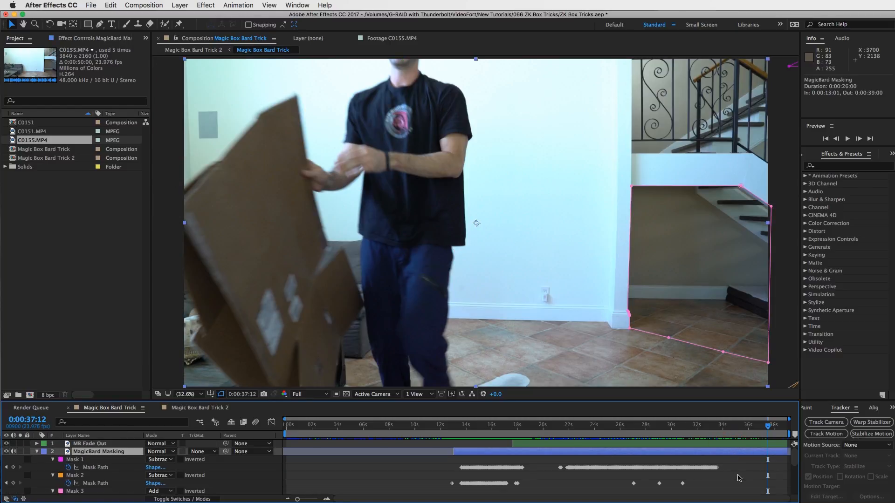
scroll(738, 477, "down", 5)
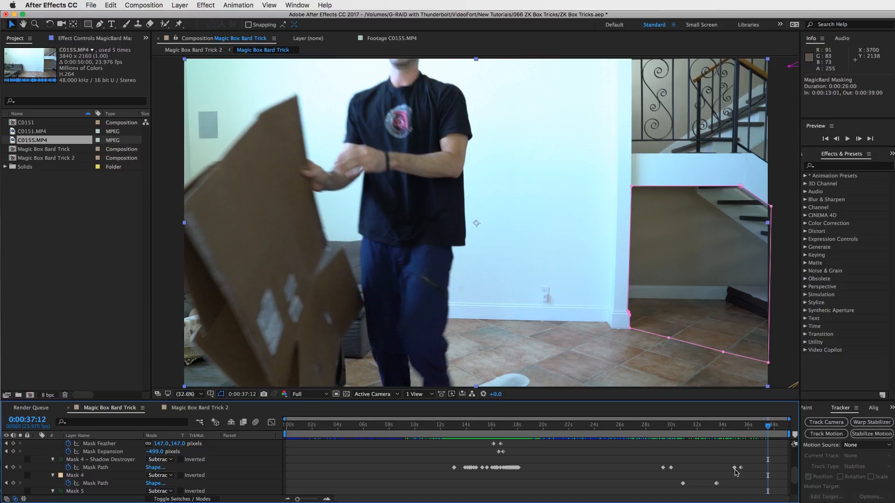
key("u")
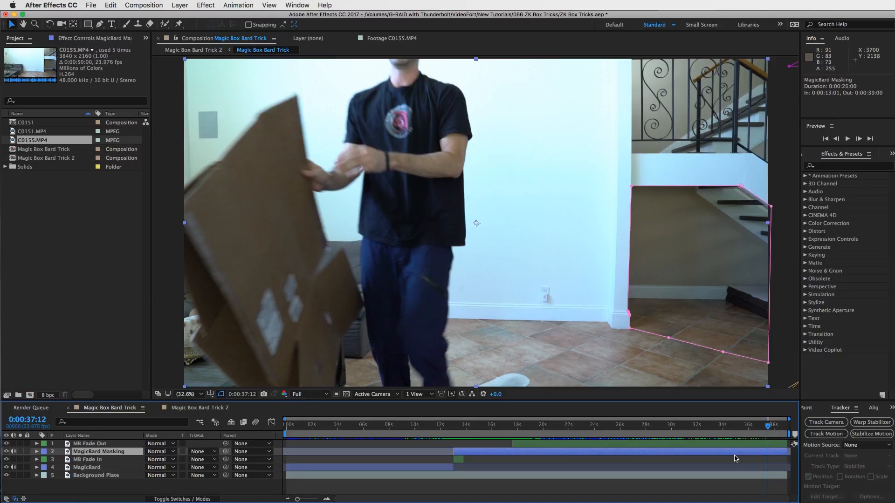
Review the end of the composition up to 0:00:39:00 and scrub through its opening seconds
left_click(736, 454)
left_click(759, 453)
left_click_drag(768, 430, 787, 429)
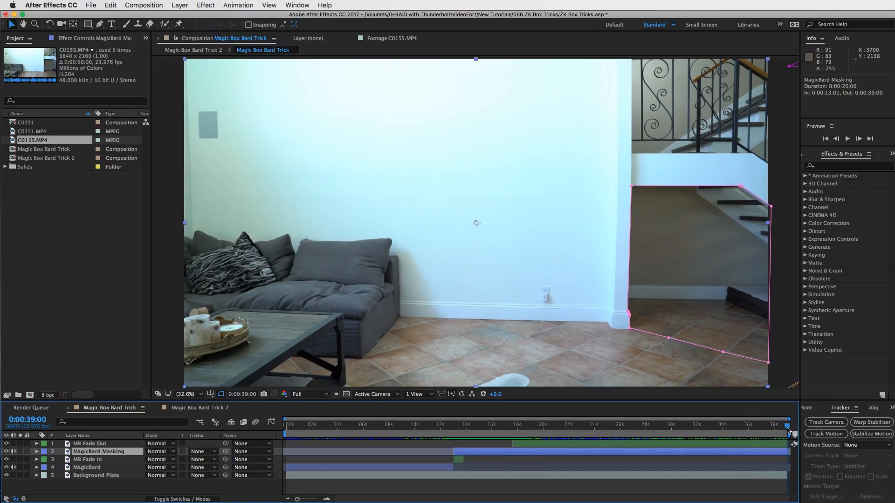
left_click_drag(289, 429, 368, 432)
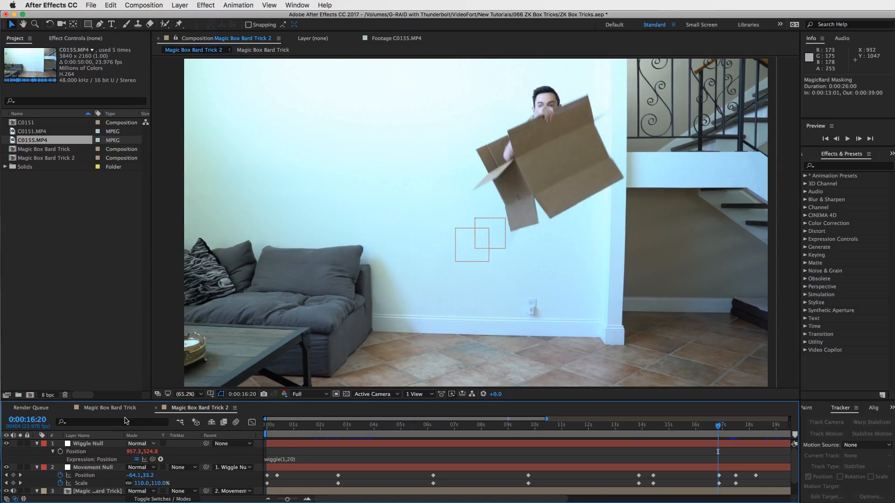
Scrub the Magic Box Bard Trick composition back to 0:00:34:20 and return to Magic Box Bard Trick 2
left_click(117, 408)
left_click_drag(772, 425, 733, 425)
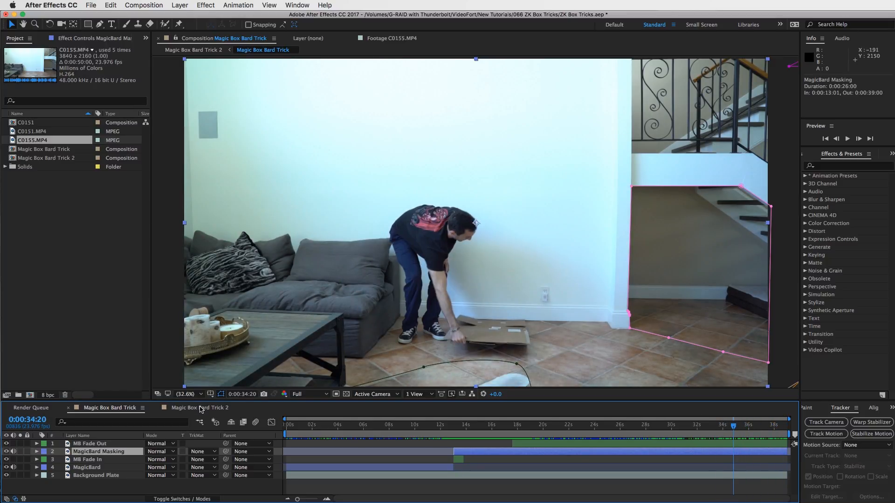
left_click(200, 408)
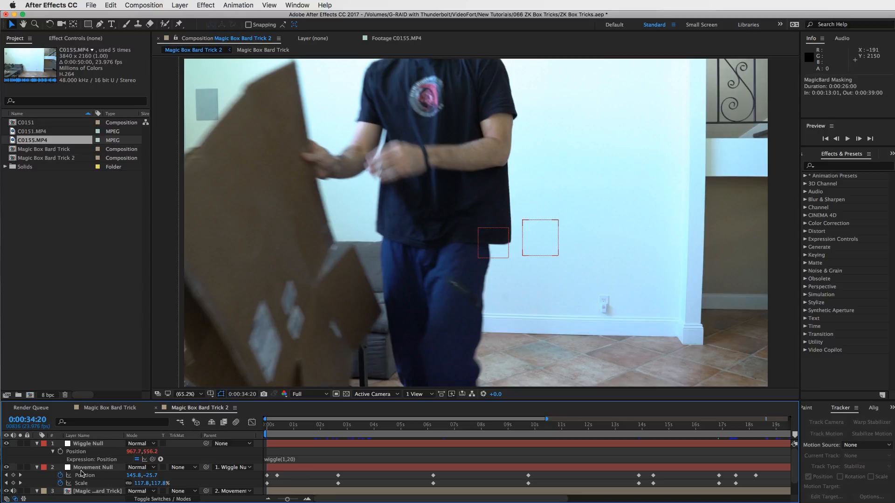
Collapse the Movement Null, Wiggle Null and nested Magic Box Bard Trick layers, and select the nested composition layer
left_click(37, 467)
left_click(37, 444)
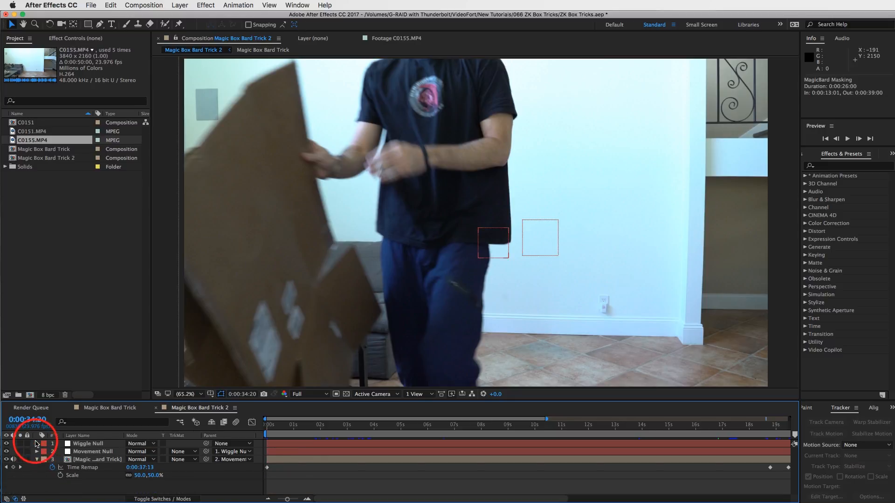
left_click(37, 460)
left_click(93, 461)
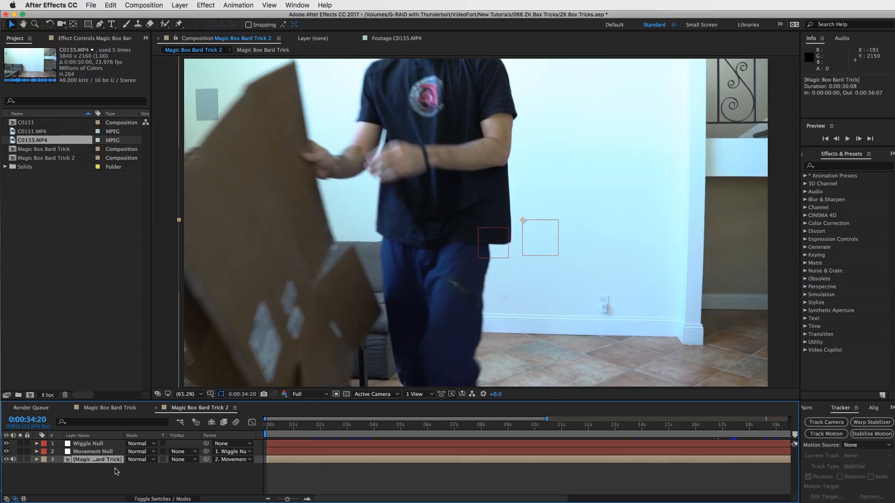
left_click(282, 459)
Create a new composition from Magic Box Bard Trick in the project and close its timeline
left_click(45, 149)
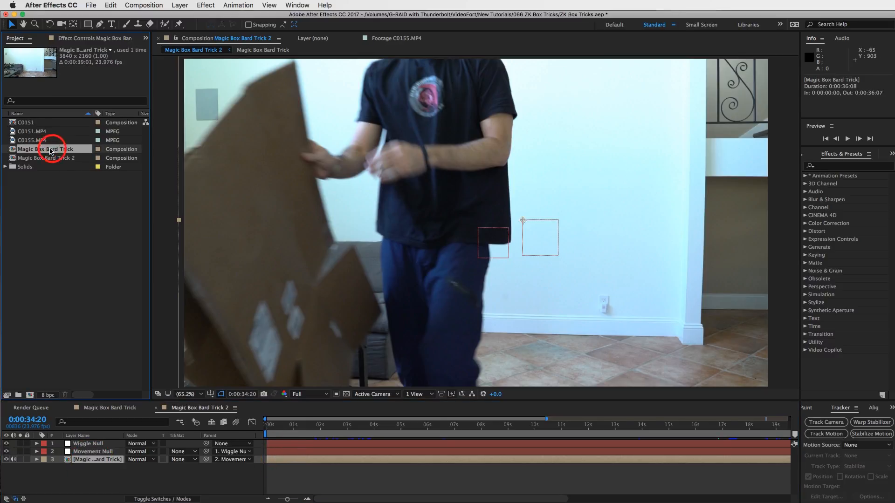
left_click_drag(13, 150, 30, 396)
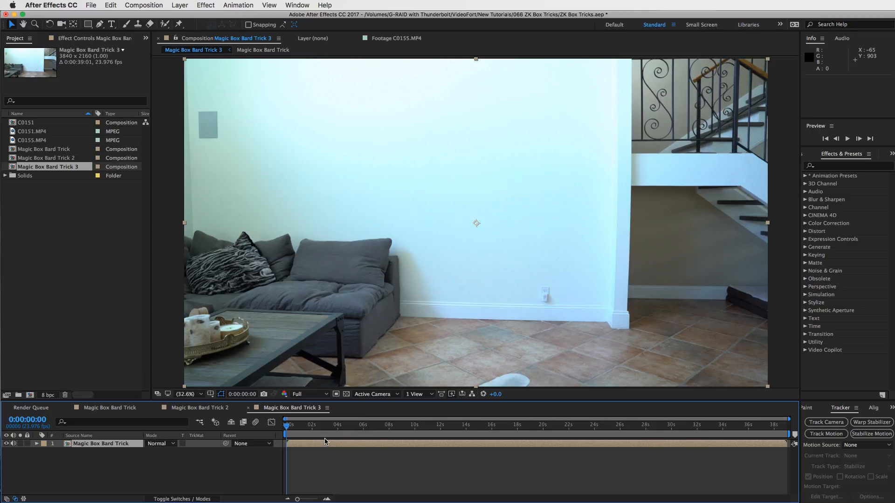
left_click(248, 409)
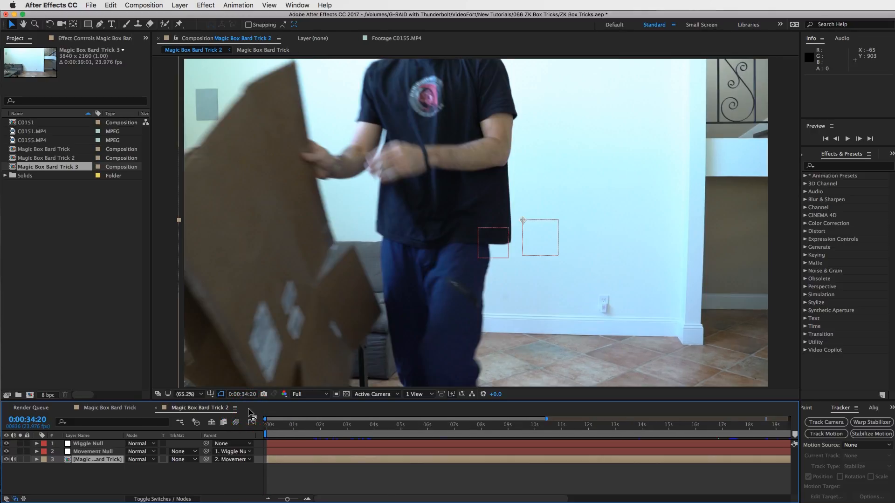
Select the nested composition, Movement Null and Wiggle Null layers in turn to examine the camera-movement setup
left_click(328, 460)
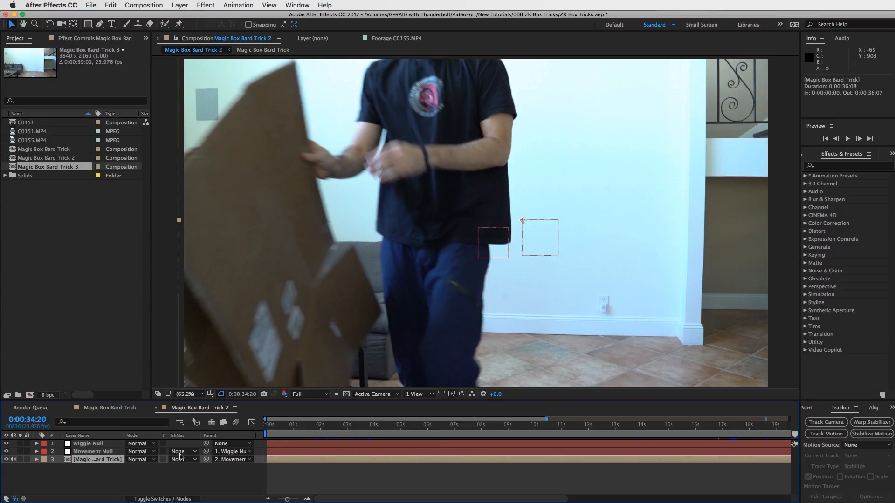
left_click(95, 452)
left_click(93, 443)
left_click(99, 451)
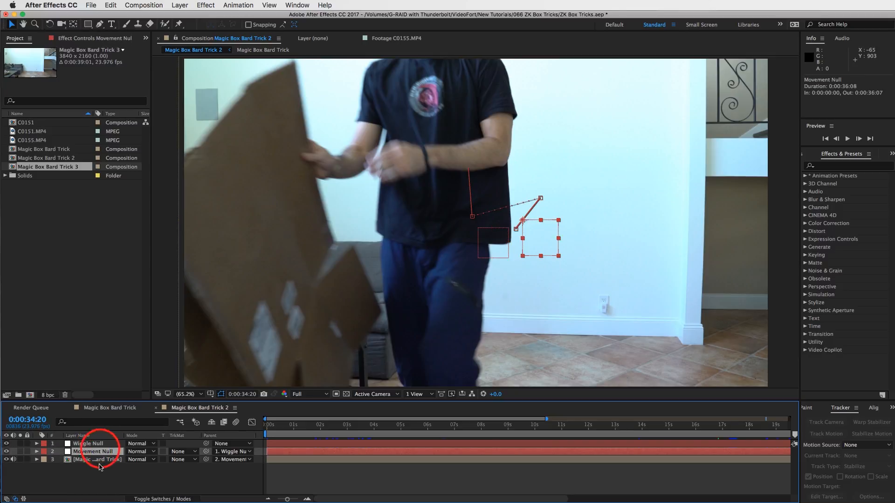
left_click(77, 444)
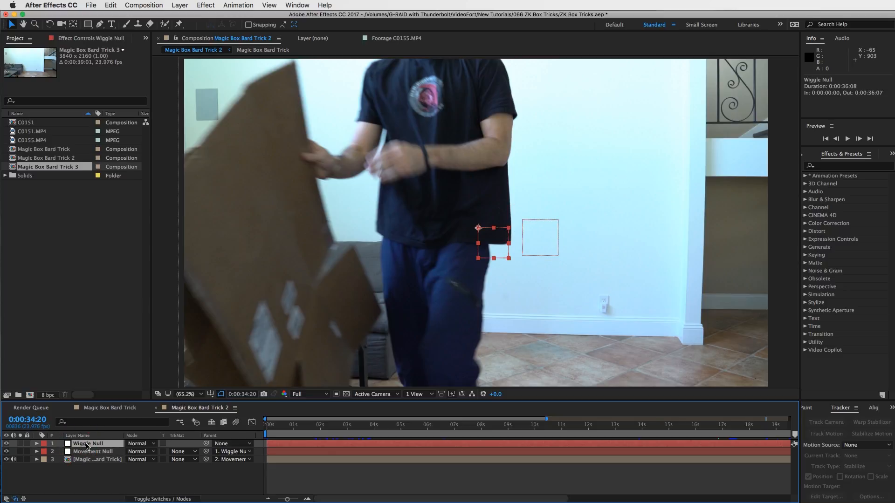
Parent the nested Magic Box Bard Trick layer to Movement Null, and Movement Null to Wiggle Null
left_click_drag(207, 461, 94, 453)
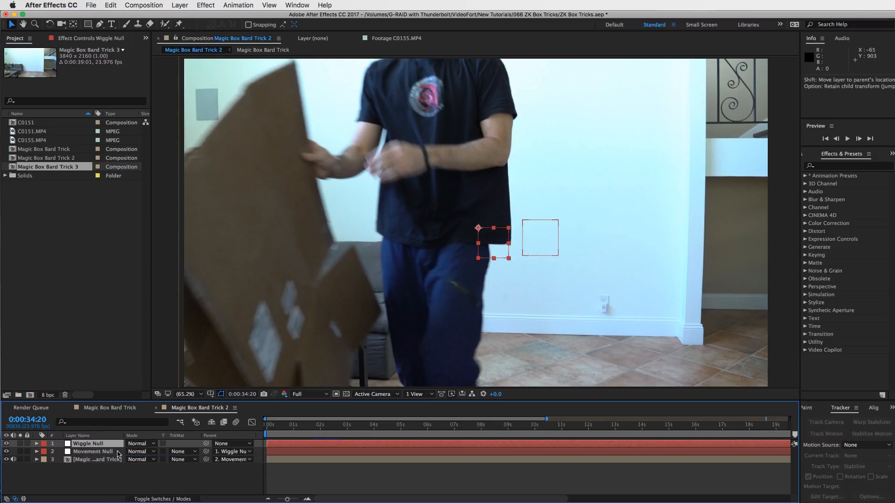
left_click(111, 451)
left_click_drag(203, 452, 98, 446)
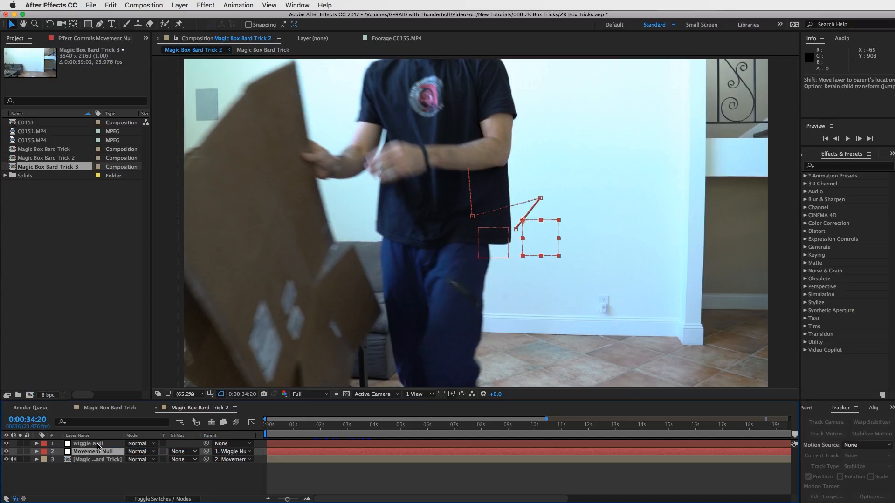
Reveal and examine the wiggle(1,20) expression on Wiggle Null's Position without editing it, and collapse the layer
left_click(290, 443)
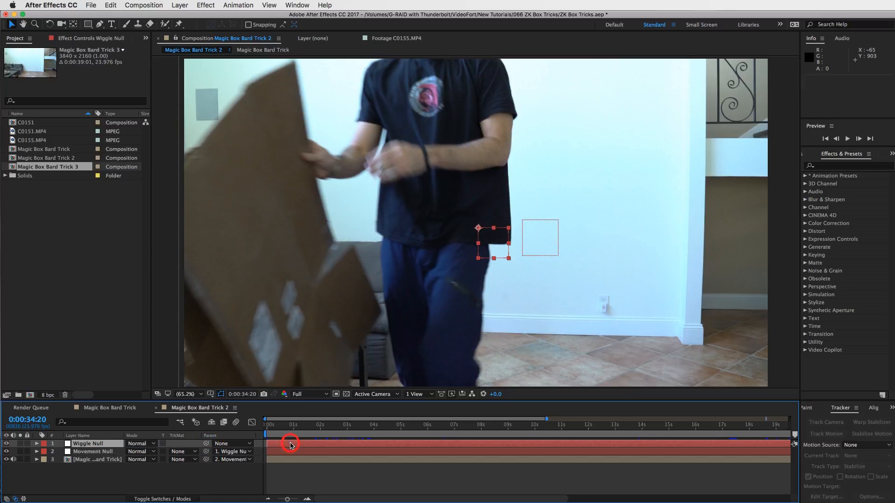
left_click(307, 444)
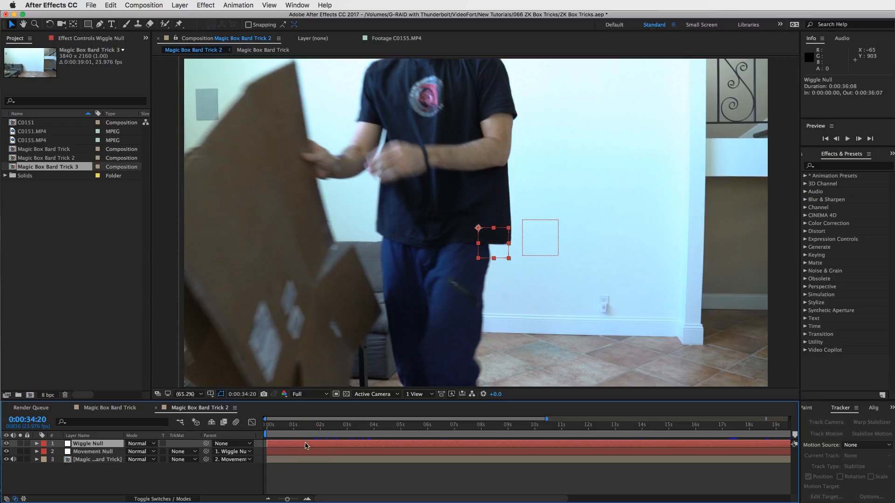
key("p")
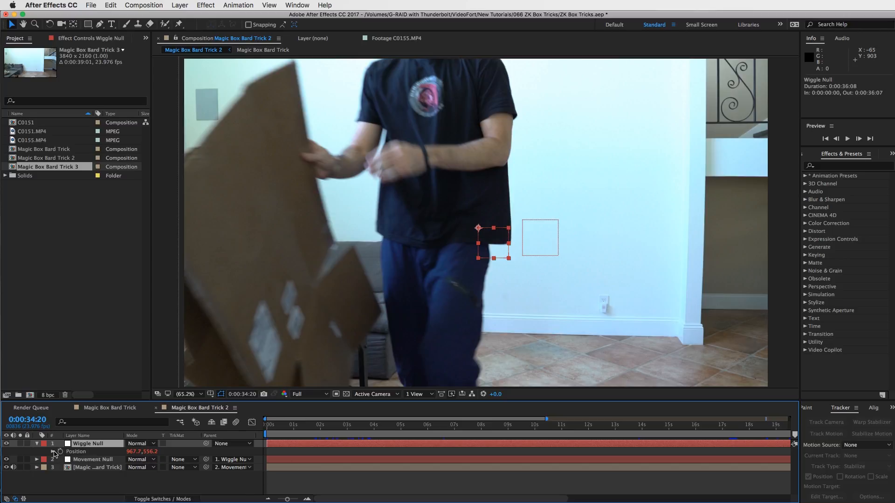
left_click(61, 452, "alt")
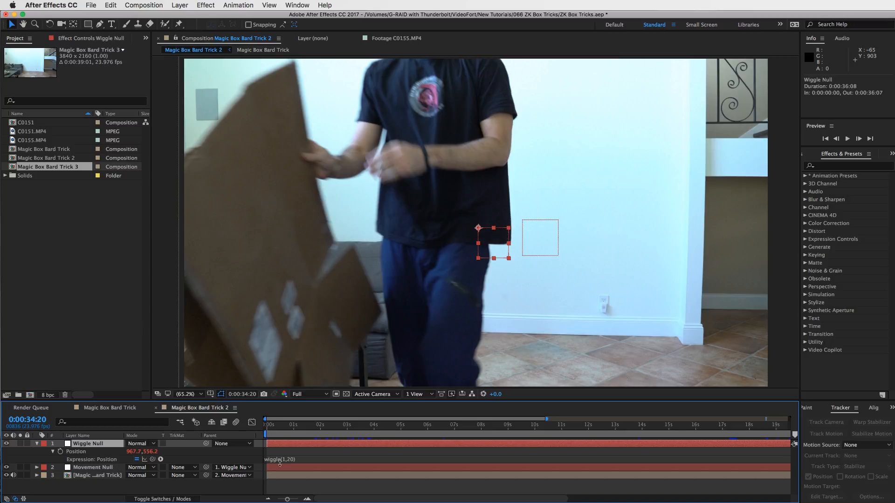
left_click(286, 461)
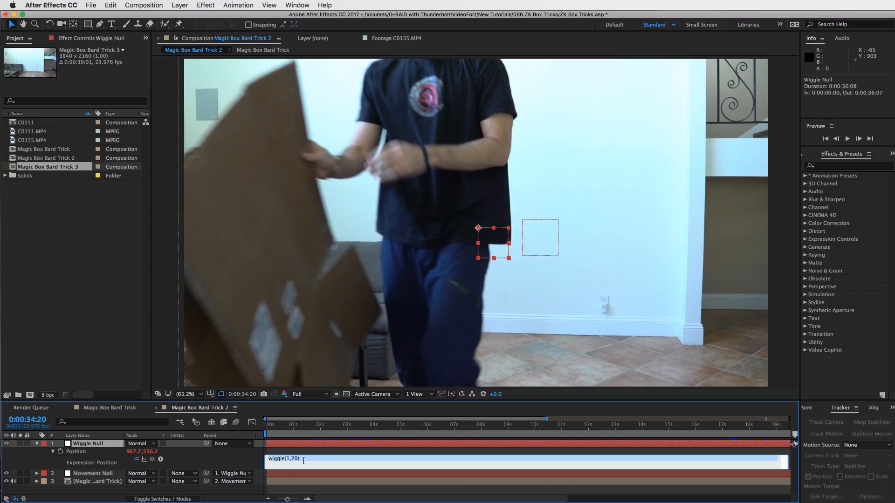
left_click(292, 460)
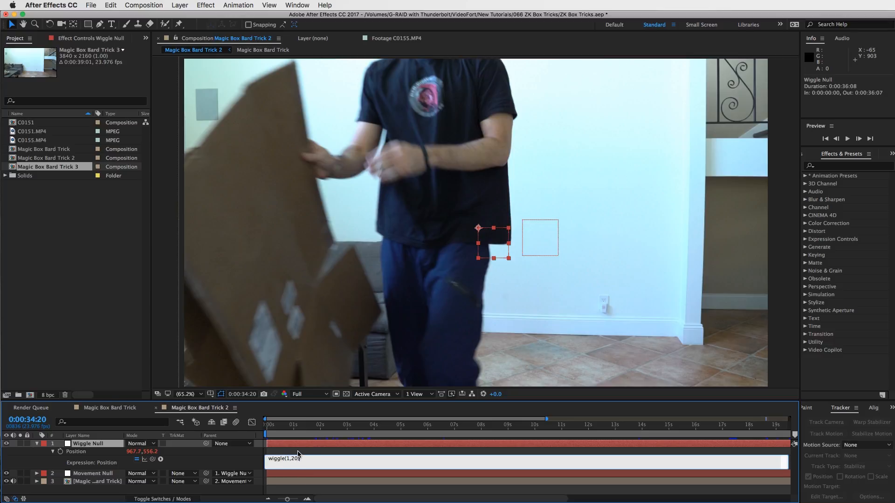
left_click(298, 453)
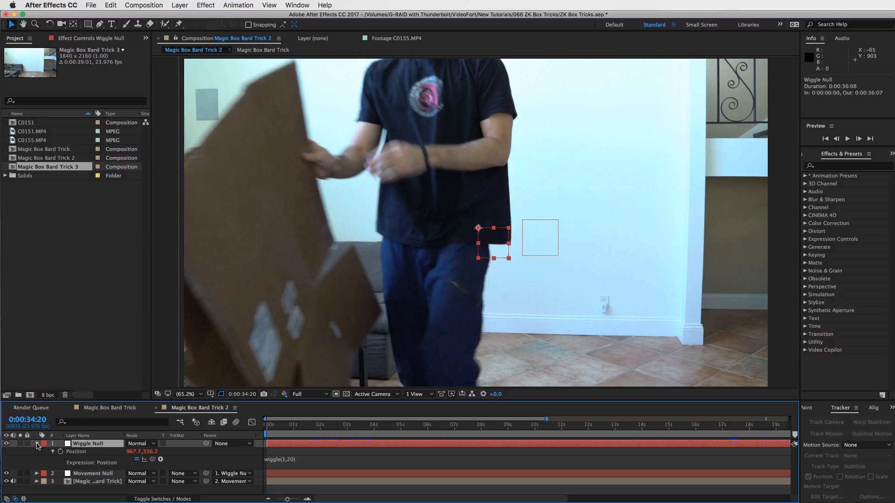
left_click(36, 444)
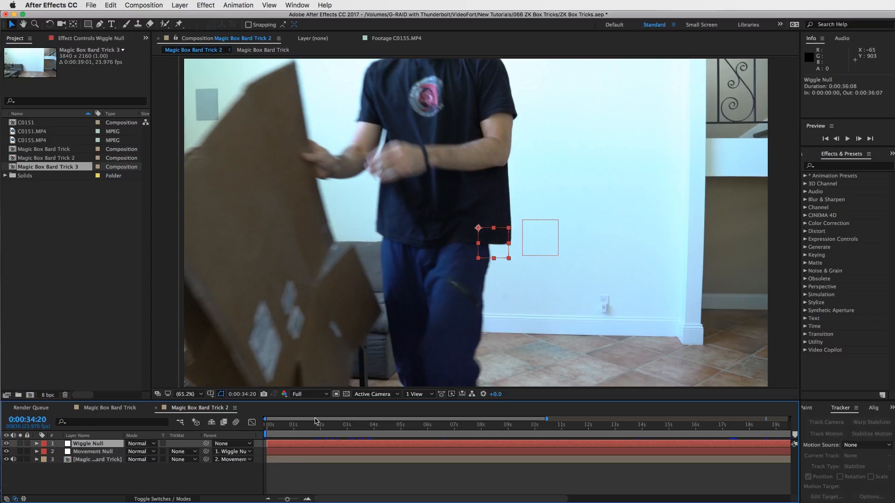
Reveal Movement Null's Position and Scale keyframes and review its animation across the whole timeline, stopping at 0:00:19:03
left_click_drag(308, 426, 399, 424)
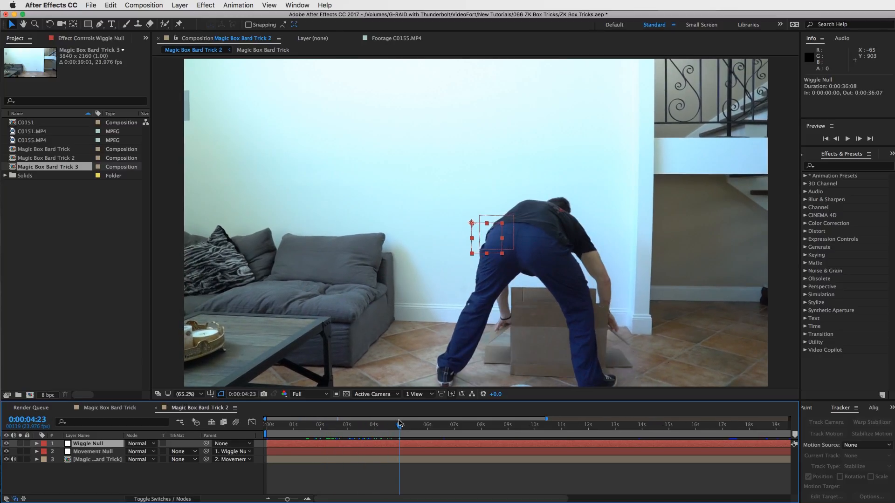
left_click(316, 452)
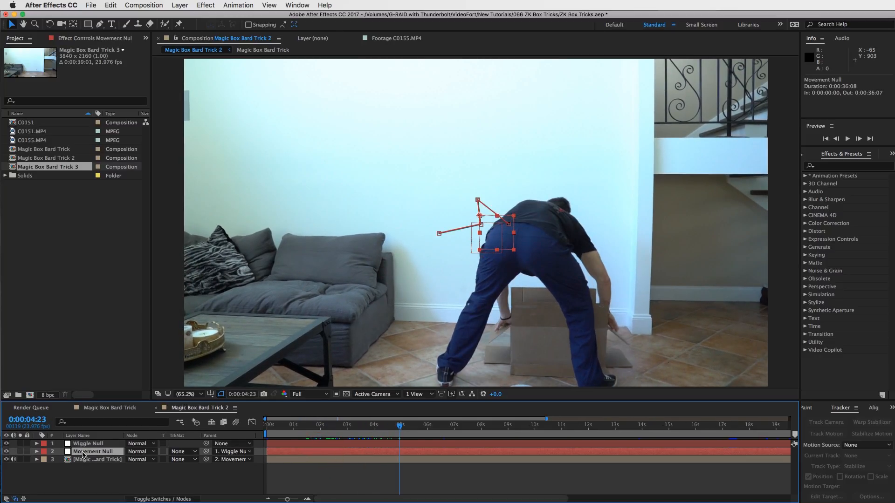
key("u")
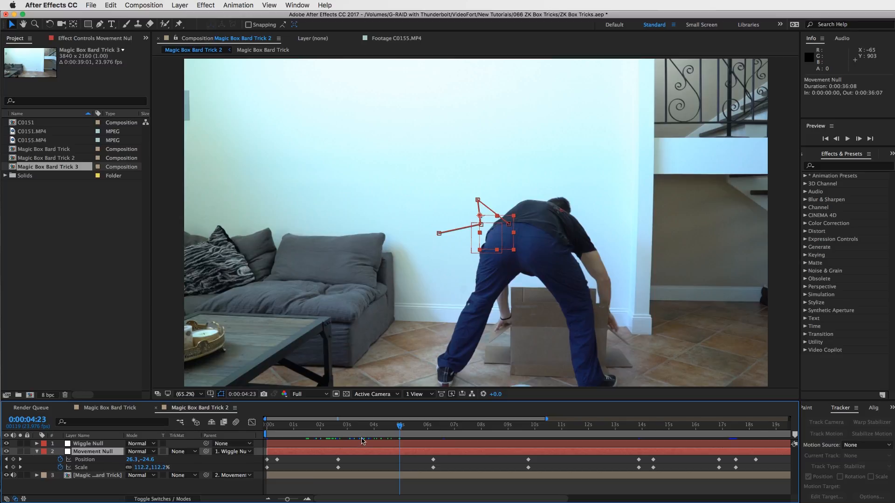
left_click_drag(350, 427, 336, 428)
left_click_drag(292, 426, 746, 444)
left_click_drag(287, 497, 277, 499)
left_click_drag(523, 425, 540, 426)
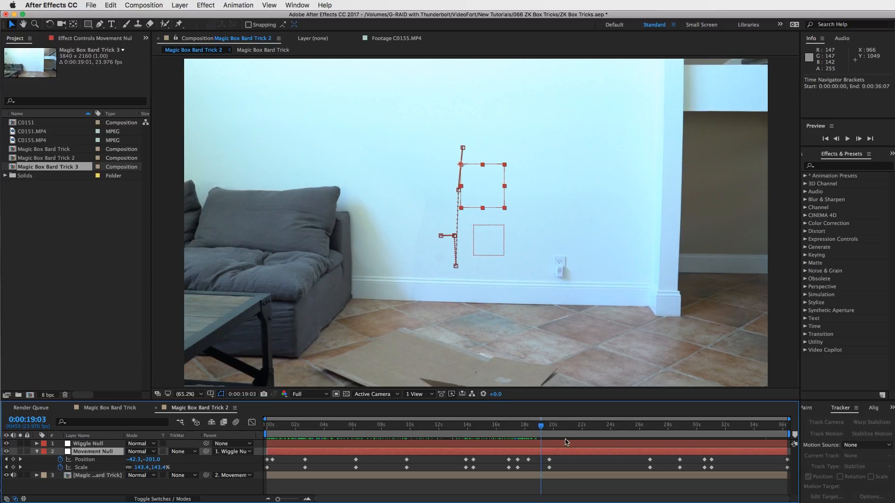
Review Movement Null's camera movement through to 0:00:36:07, and again from the start to 0:00:16:06
left_click_drag(542, 428, 574, 428)
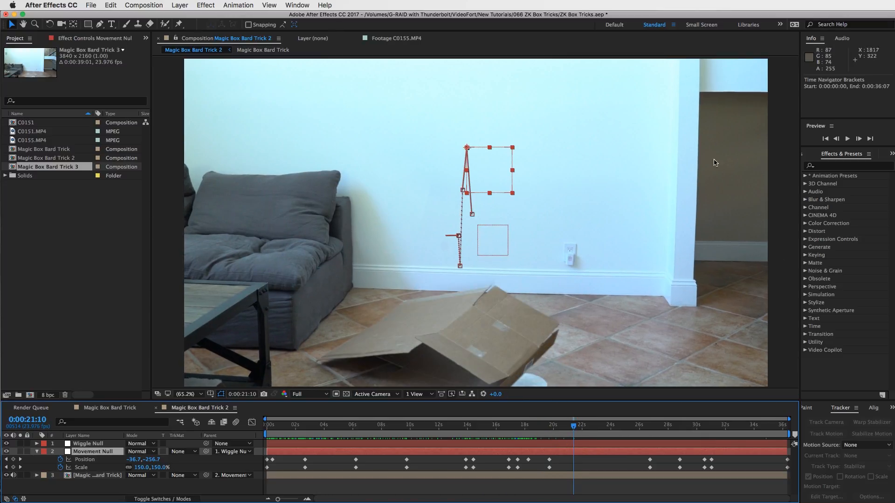
left_click_drag(576, 431, 651, 428)
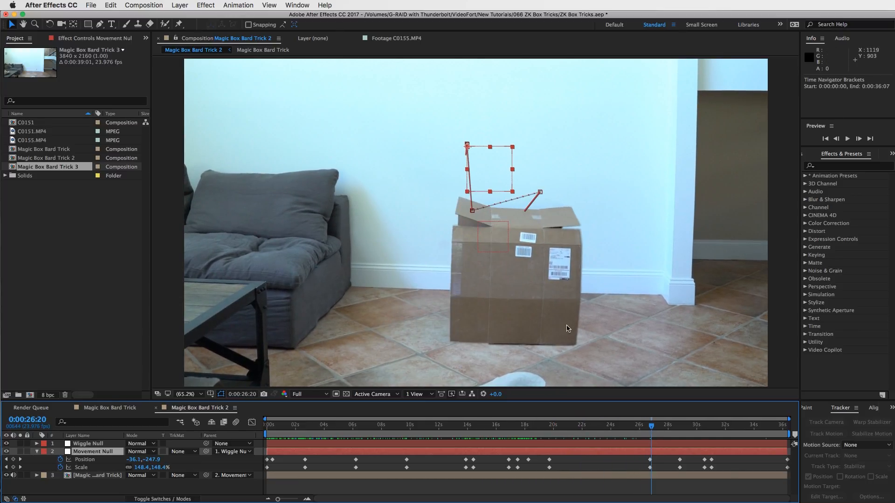
left_click_drag(651, 425, 789, 428)
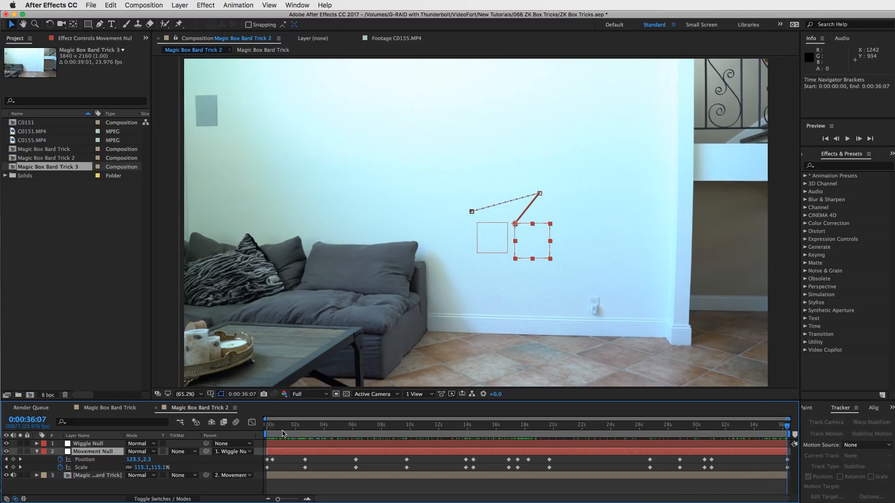
left_click(271, 426)
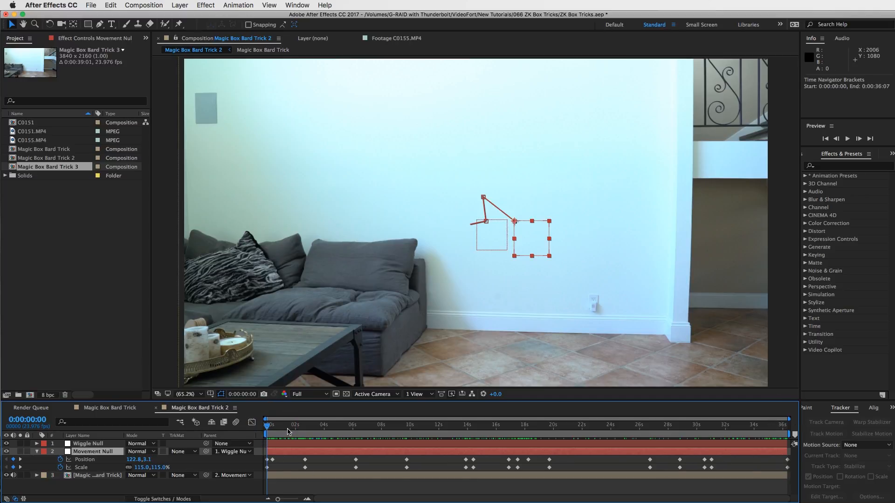
left_click_drag(271, 431, 500, 434)
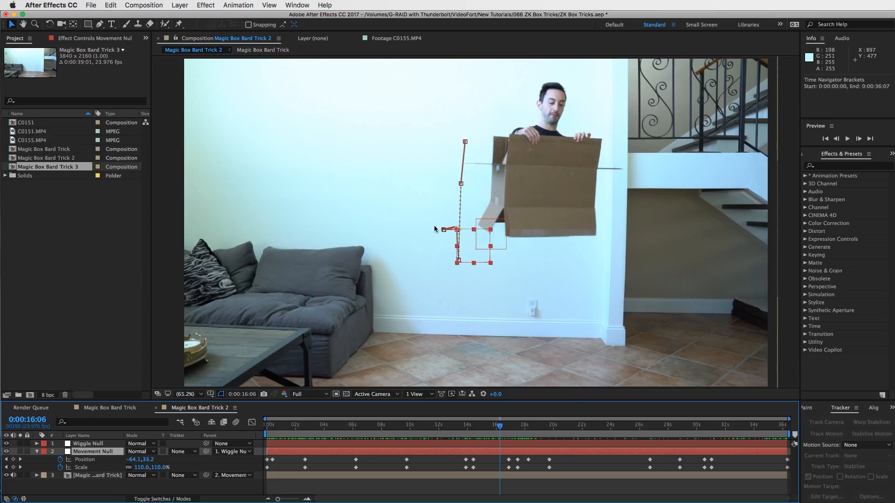
Return to the Magic Box Bard Trick composition, select the MB Fade Out layer and review the frames up to 0:00:31:19
left_click(103, 409)
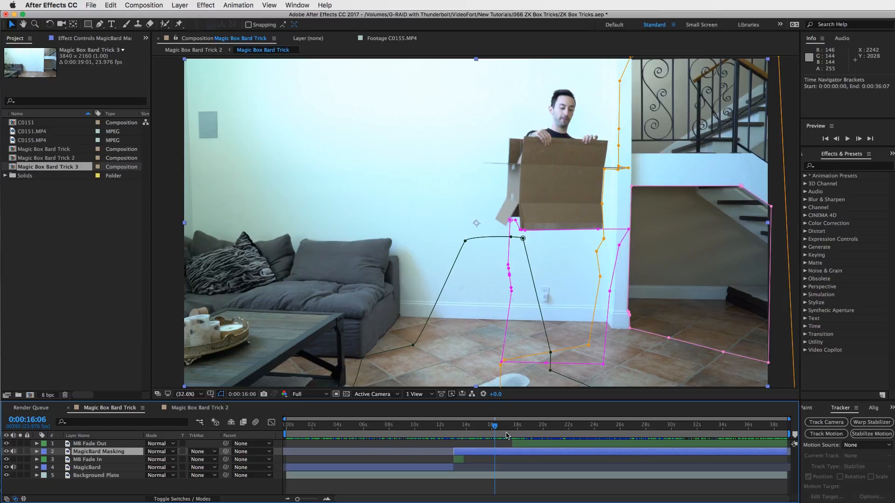
left_click_drag(516, 428, 547, 425)
left_click(557, 443)
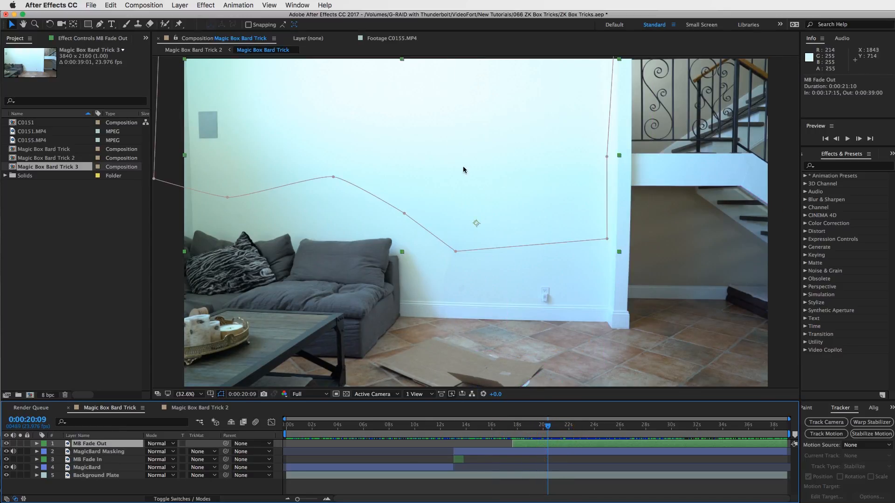
left_click_drag(564, 428, 674, 428)
key("space")
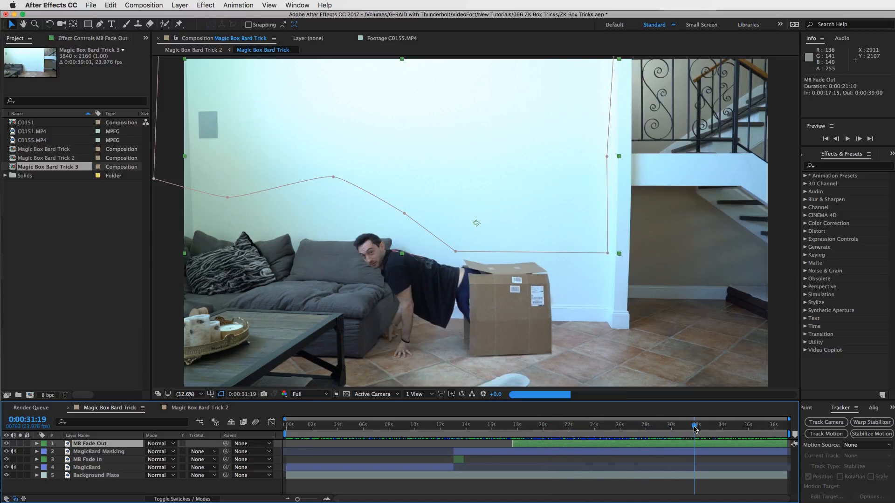
Compare the frames from 0:00:31:04 to 0:00:31:21 and select the MagicBard Masking layer to examine its masks
left_click(661, 443)
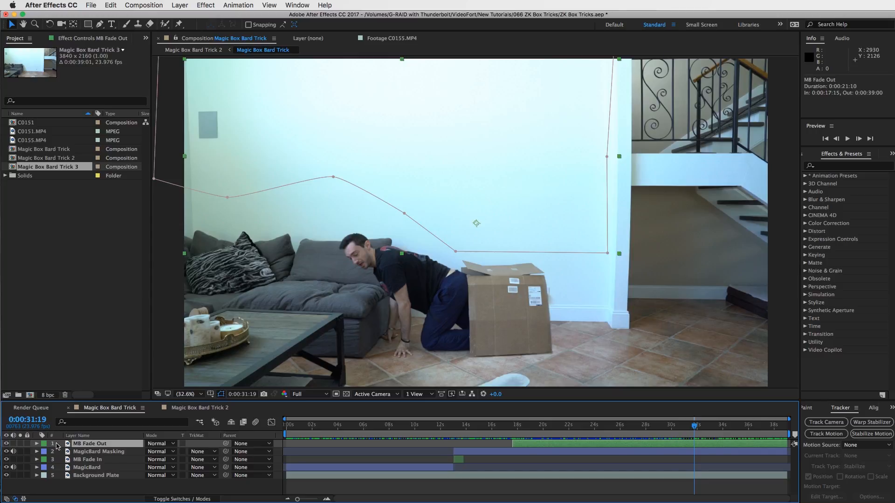
left_click(686, 425)
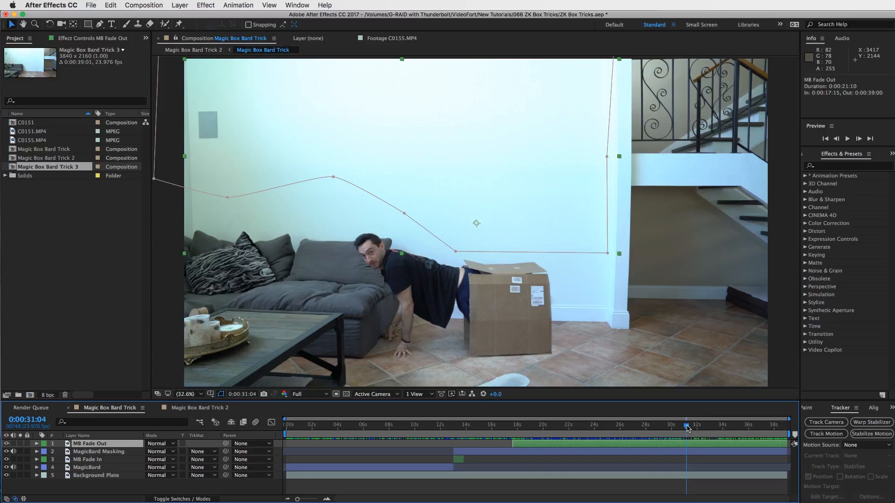
left_click_drag(687, 426, 696, 426)
left_click(640, 450)
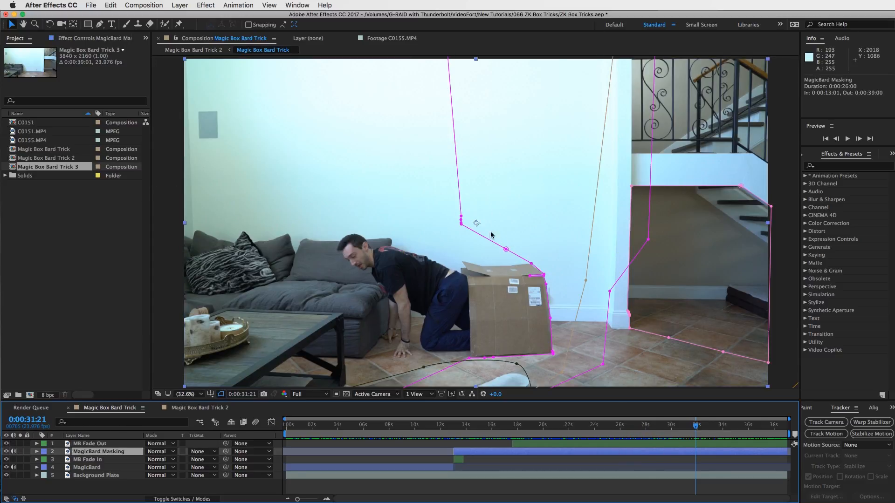
Select the MB Fade Out layer and review its mask over the frames up to 0:00:36:00, stopping at 0:00:35:11
left_click(694, 444)
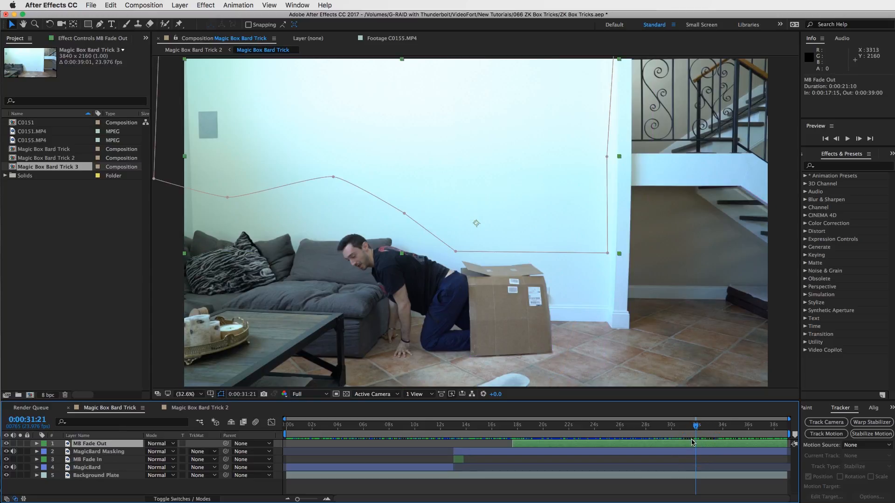
left_click_drag(686, 433, 708, 426)
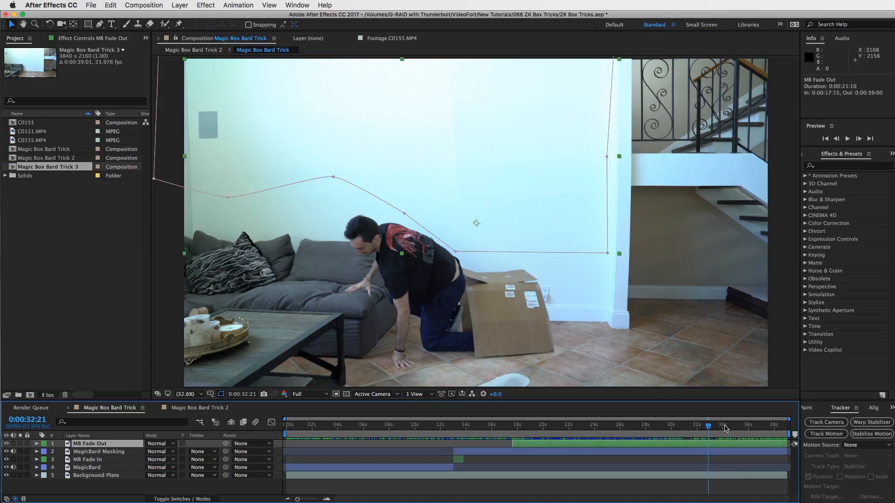
left_click_drag(725, 428, 748, 426)
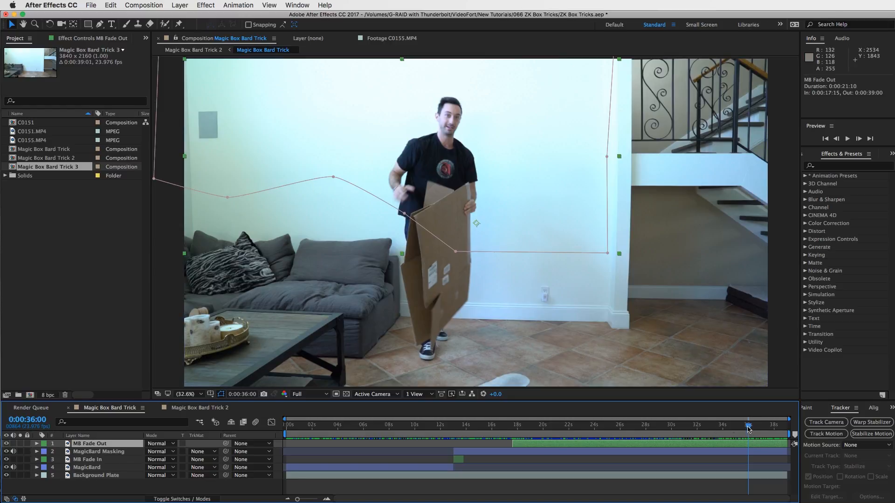
left_click_drag(748, 428, 741, 427)
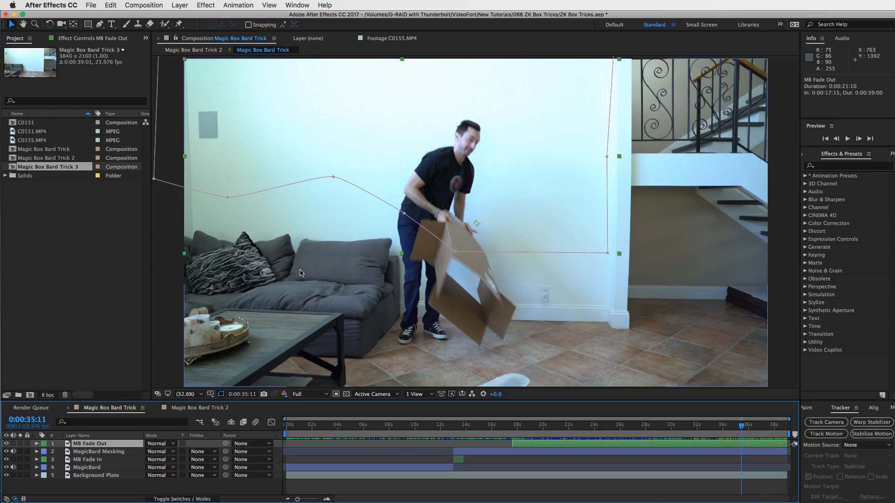
Examine the Pen tool variants, including the Mask Feather Tool, and return to the Selection tool
left_click(100, 25)
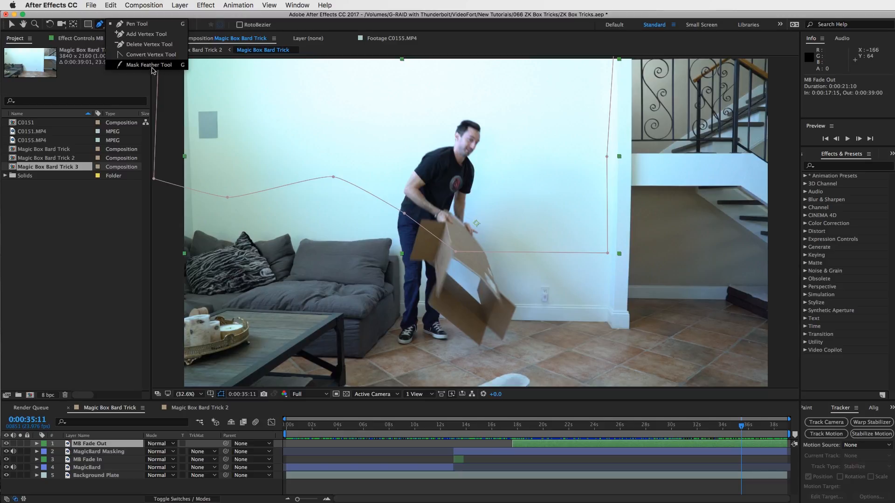
left_click(99, 25)
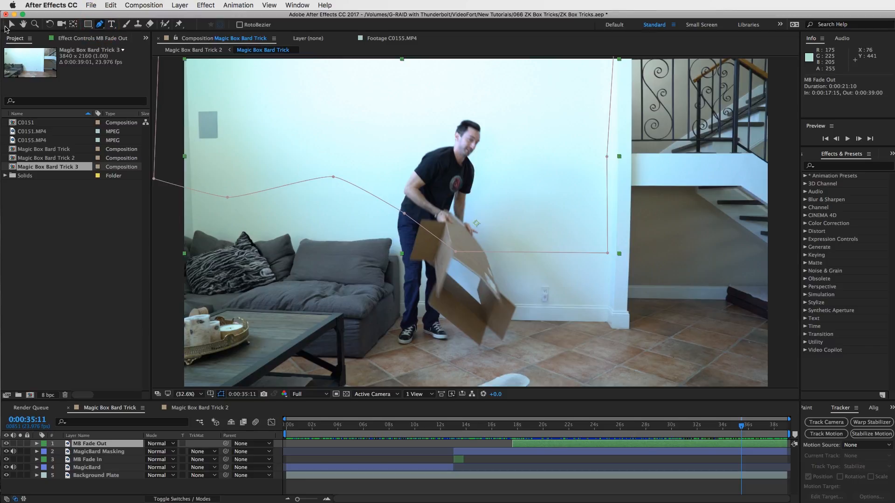
left_click(11, 24)
mouse_move(101, 27)
left_mouse_down()
mouse_move(145, 73)
mouse_move(126, 70)
mouse_move(133, 25)
mouse_move(100, 27)
left_mouse_up()
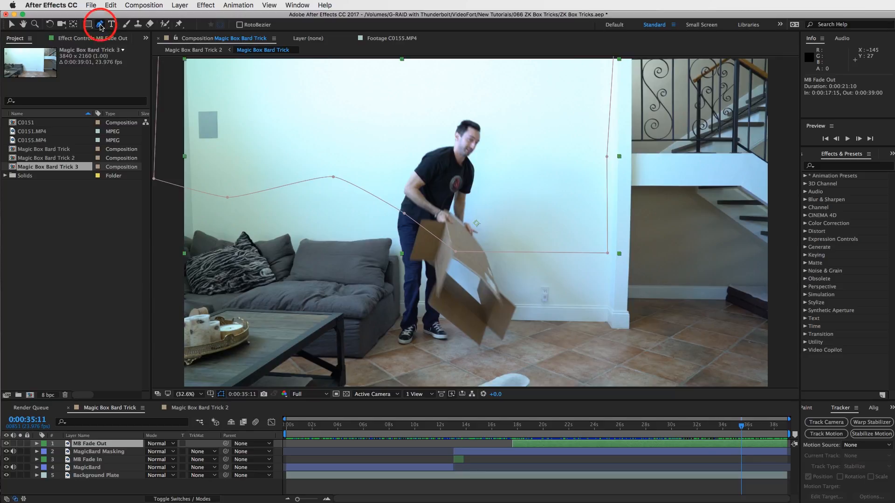
left_click(11, 25)
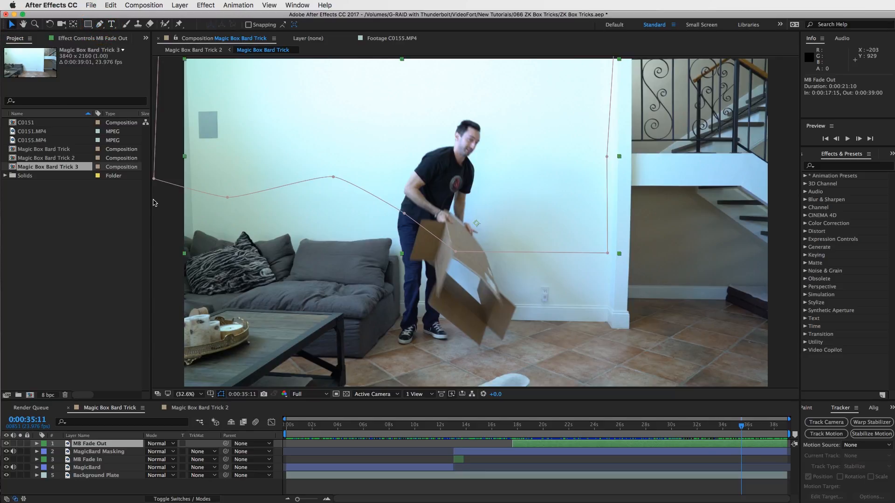